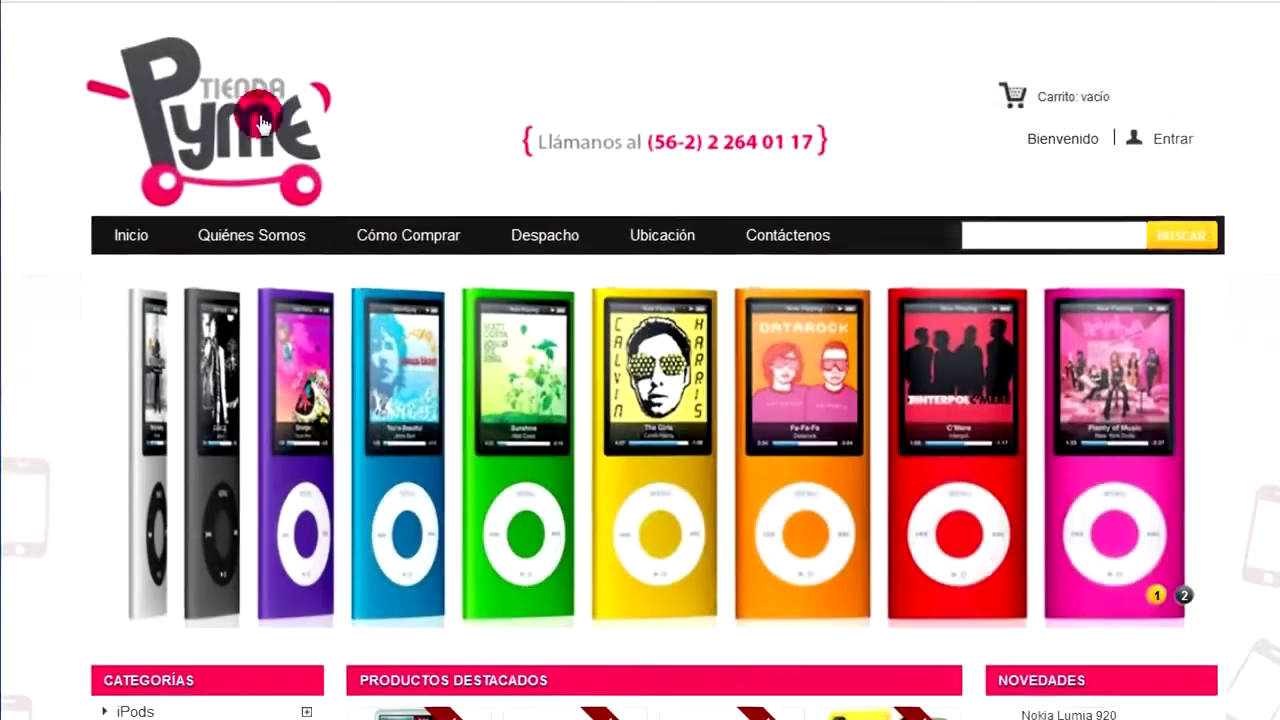
# Examine the storefront's category list, expanding and collapsing the iPods category to view its subcategory
pyautogui.scroll(-4, 370, 320)
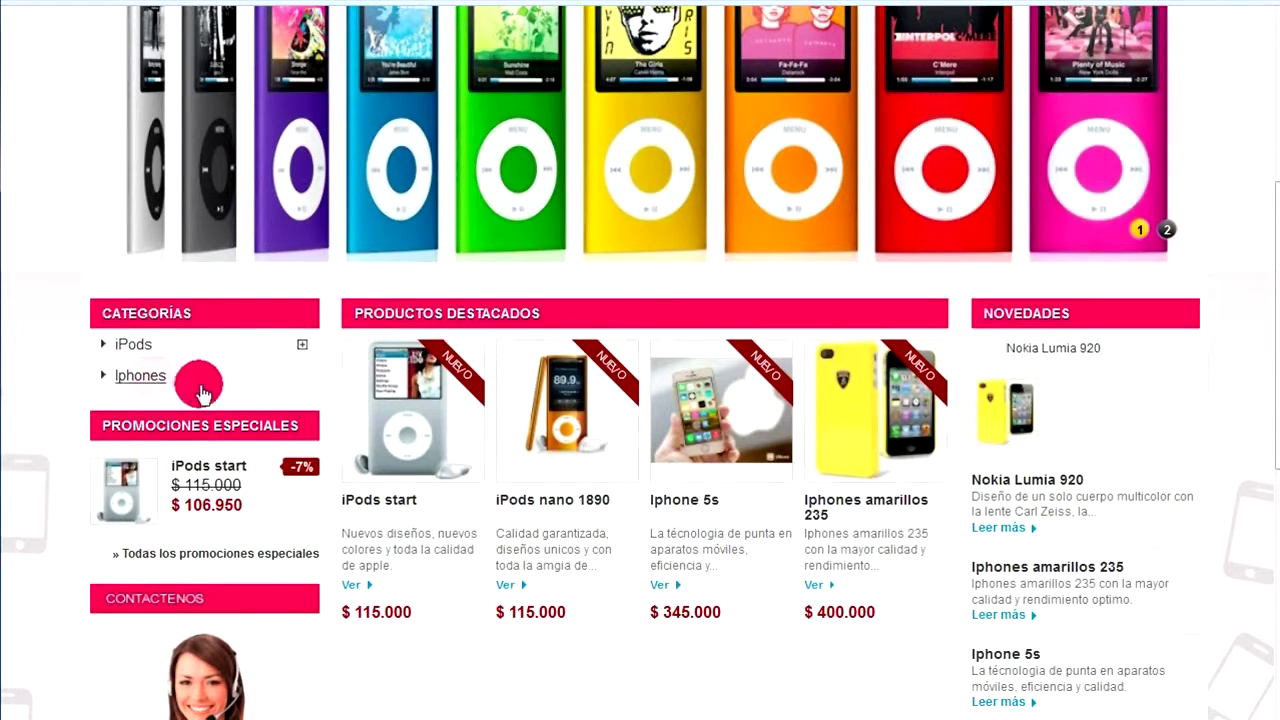
pyautogui.click(303, 345)
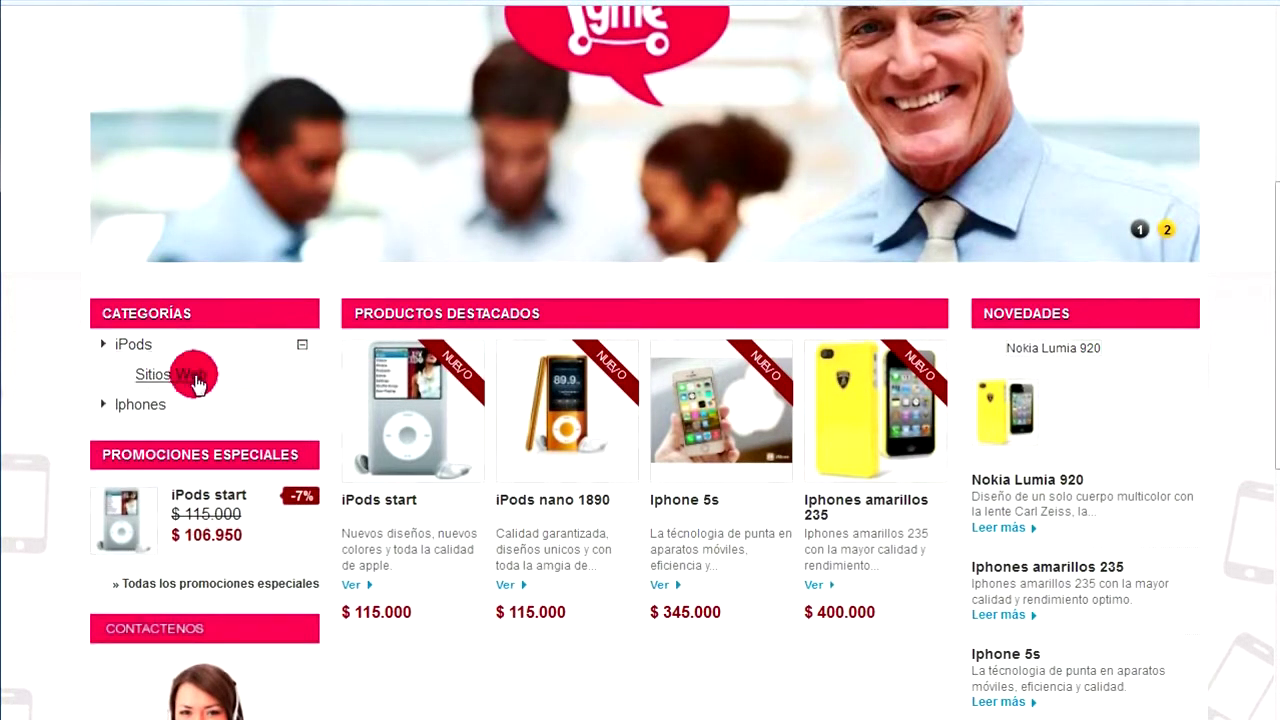
pyautogui.click(302, 347)
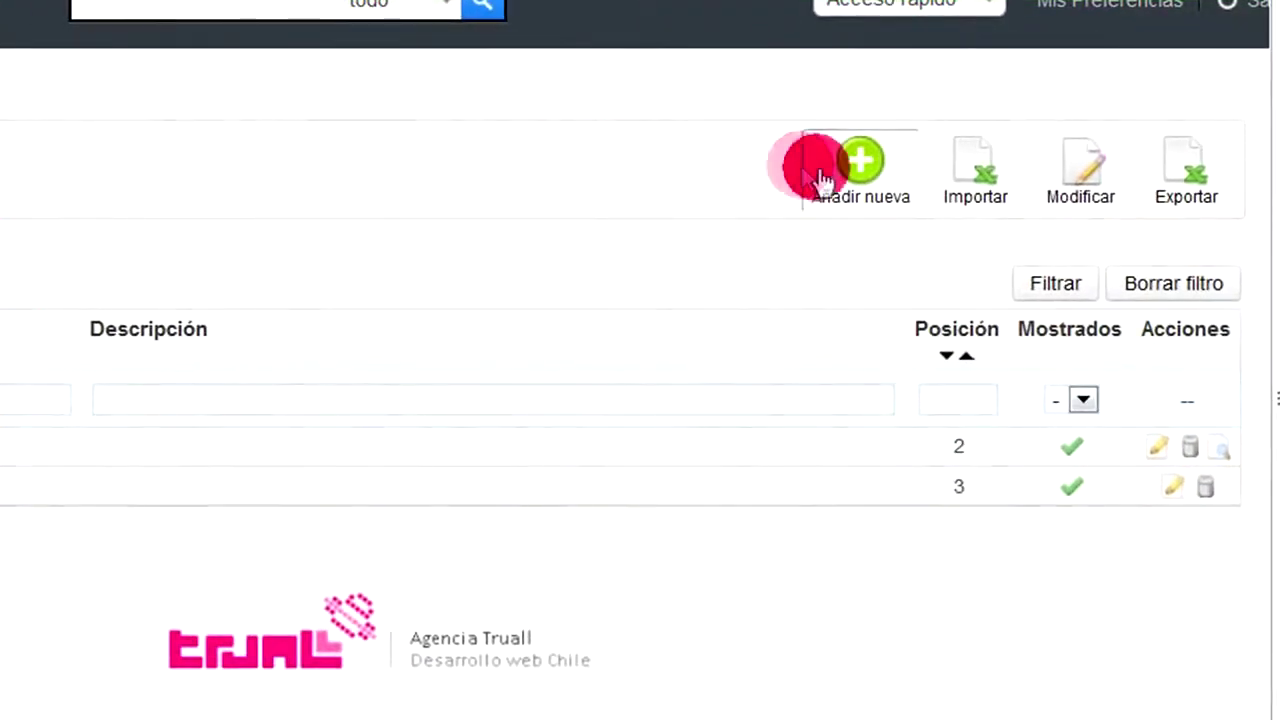
# Start a new catalog category and name it Smartphones
pyautogui.click(880, 200)
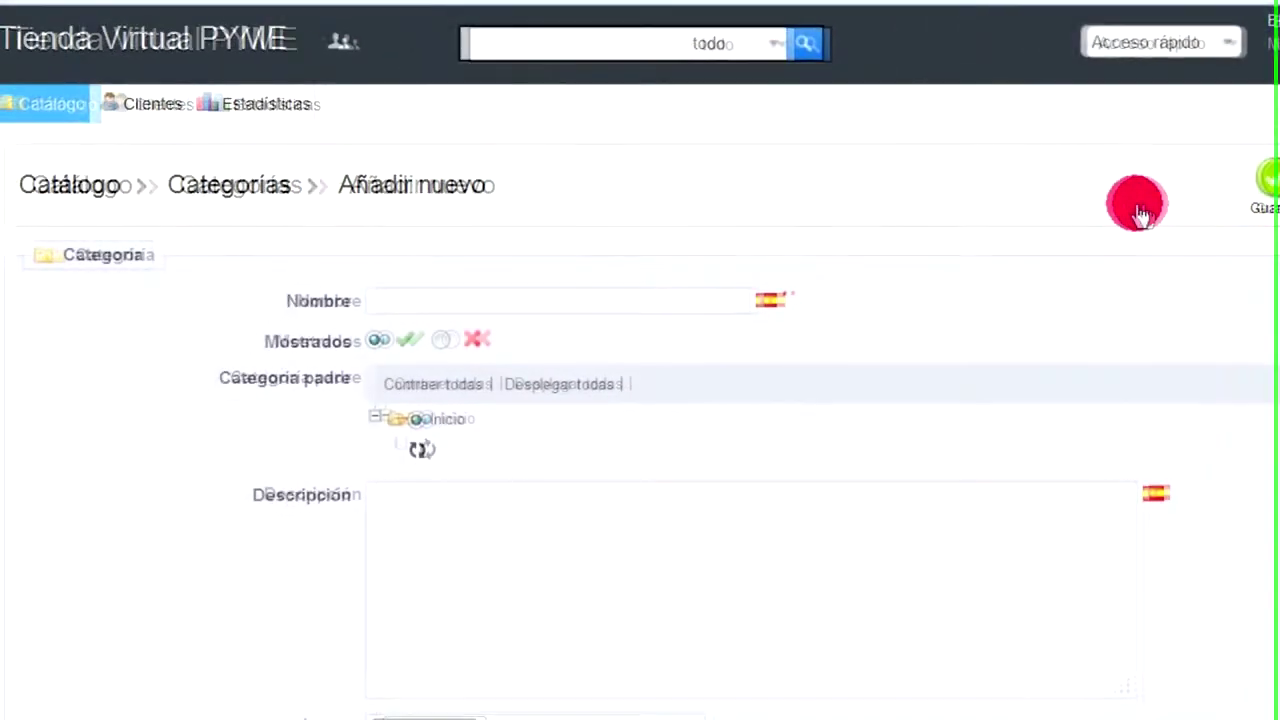
pyautogui.click(675, 295)
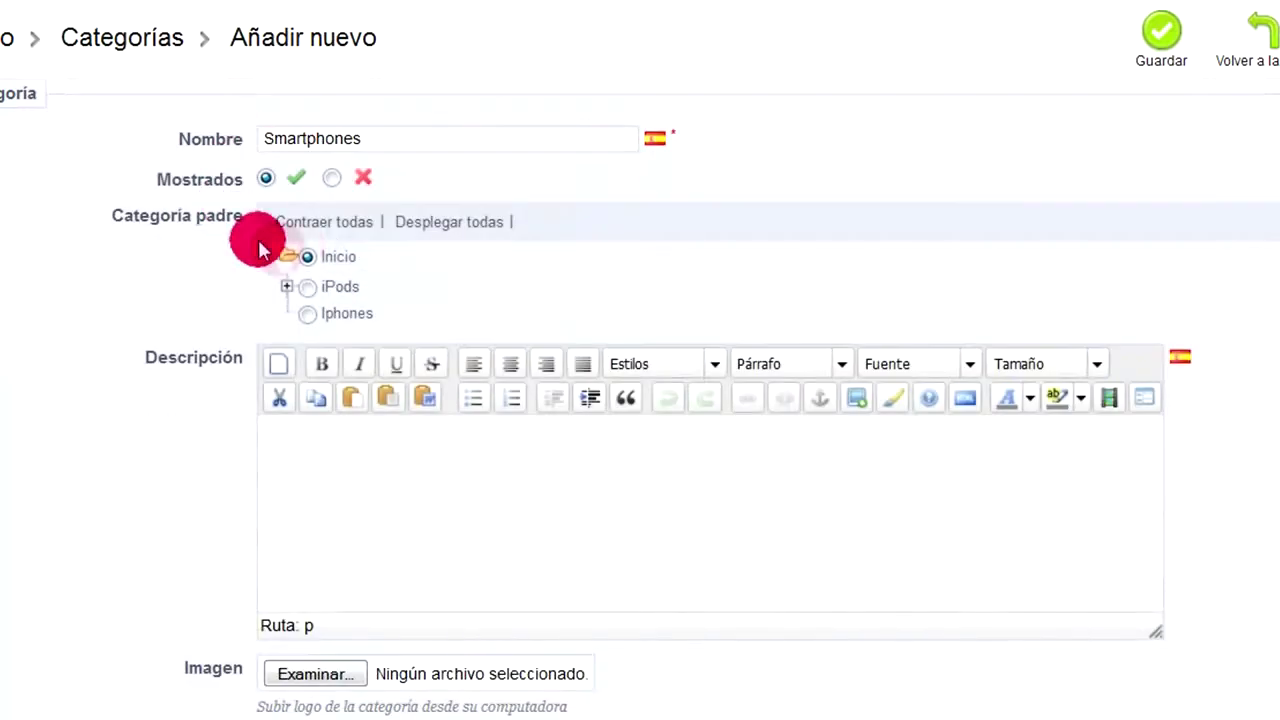
pyautogui.scroll(-2, 137, 219)
pyautogui.scroll(2, 150, 210)
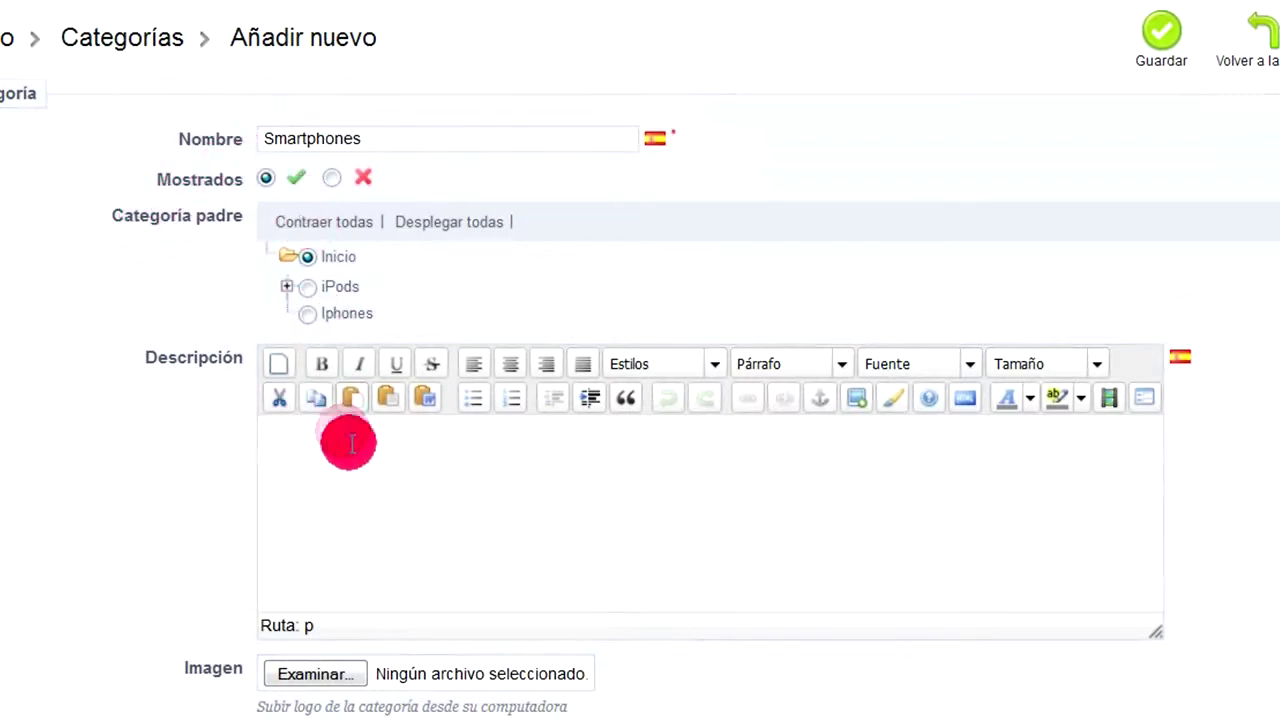
# Enter the category description "Celulares de Alta gama, selecciona el tuyo!!"
pyautogui.scroll(-2, 346, 443)
pyautogui.click(125, 356)
pyautogui.click(380, 331)
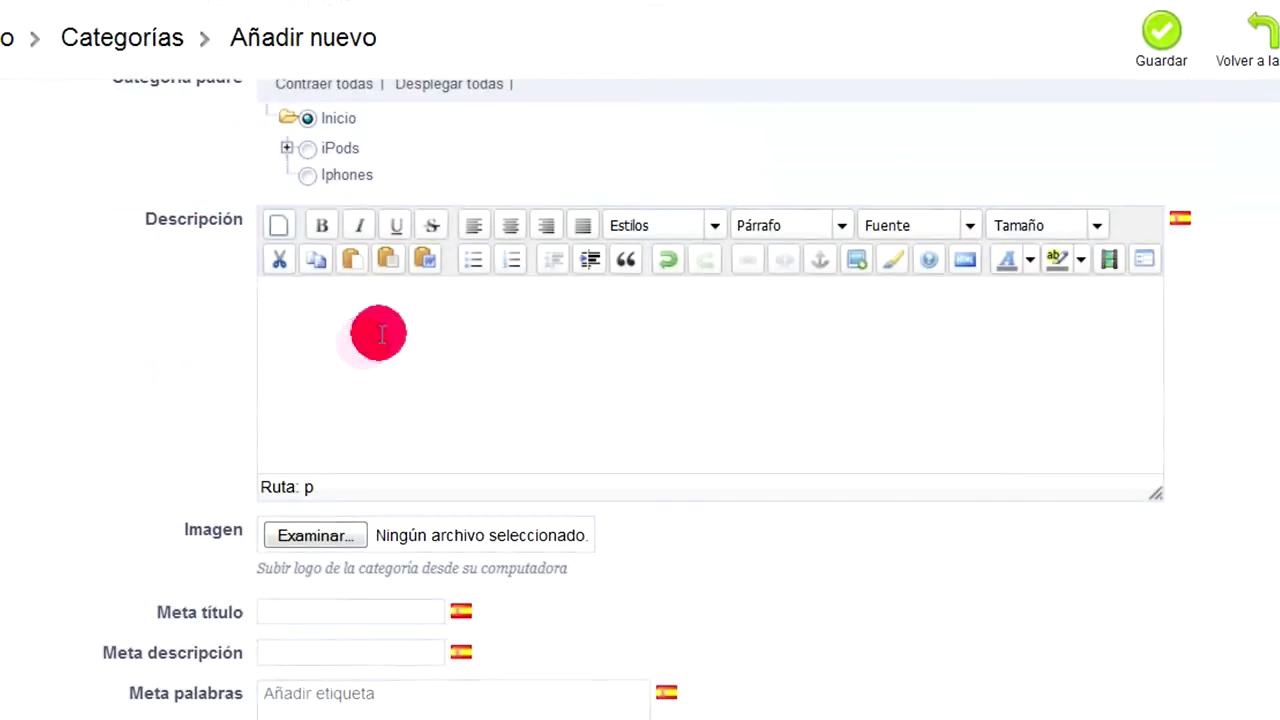
pyautogui.write('Celulares de Alta gama, selecciona el tuyo!!')
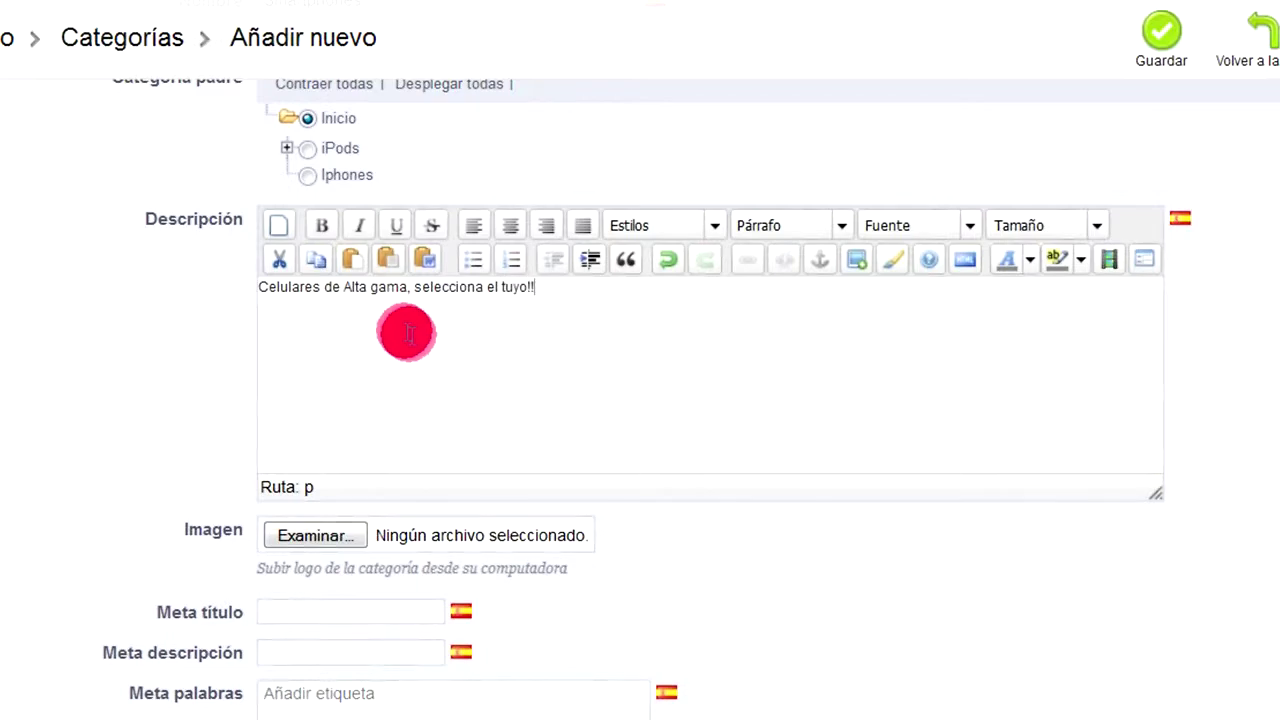
# Choose smartphones.jpg as the Smartphones category image
pyautogui.scroll(-5, 410, 345)
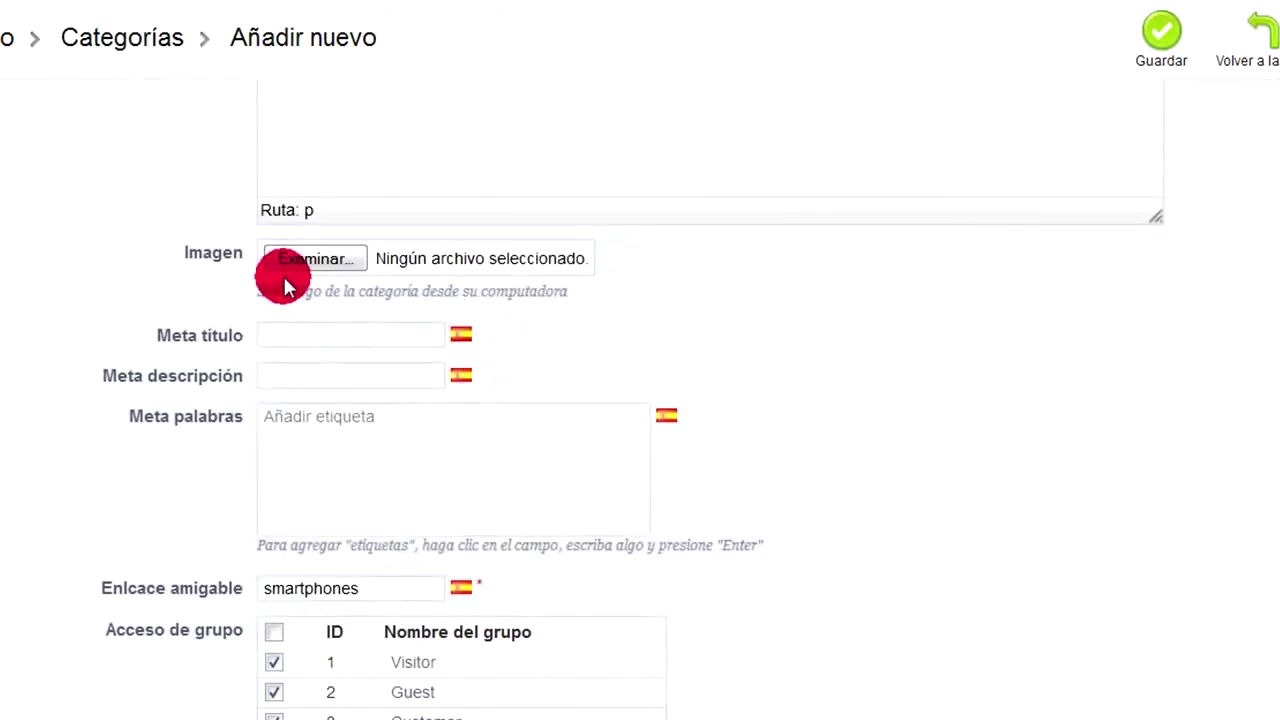
pyautogui.click(293, 260)
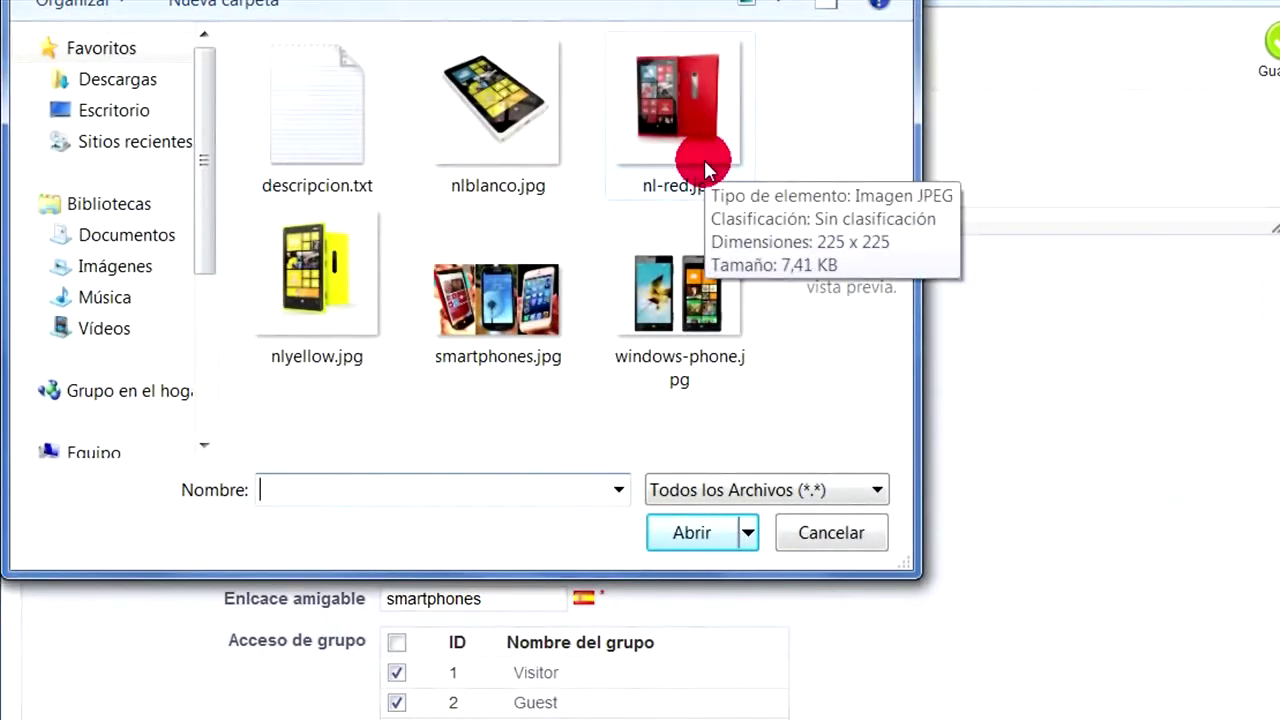
pyautogui.click(526, 330)
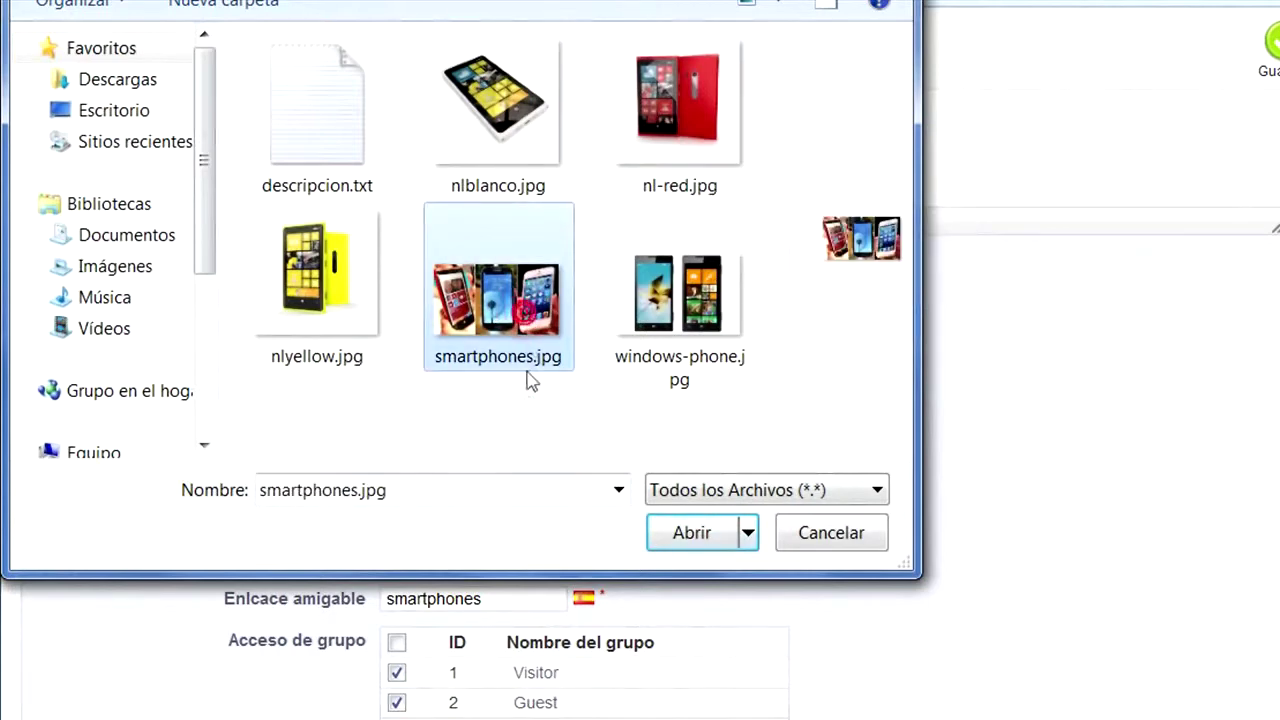
pyautogui.click(726, 536)
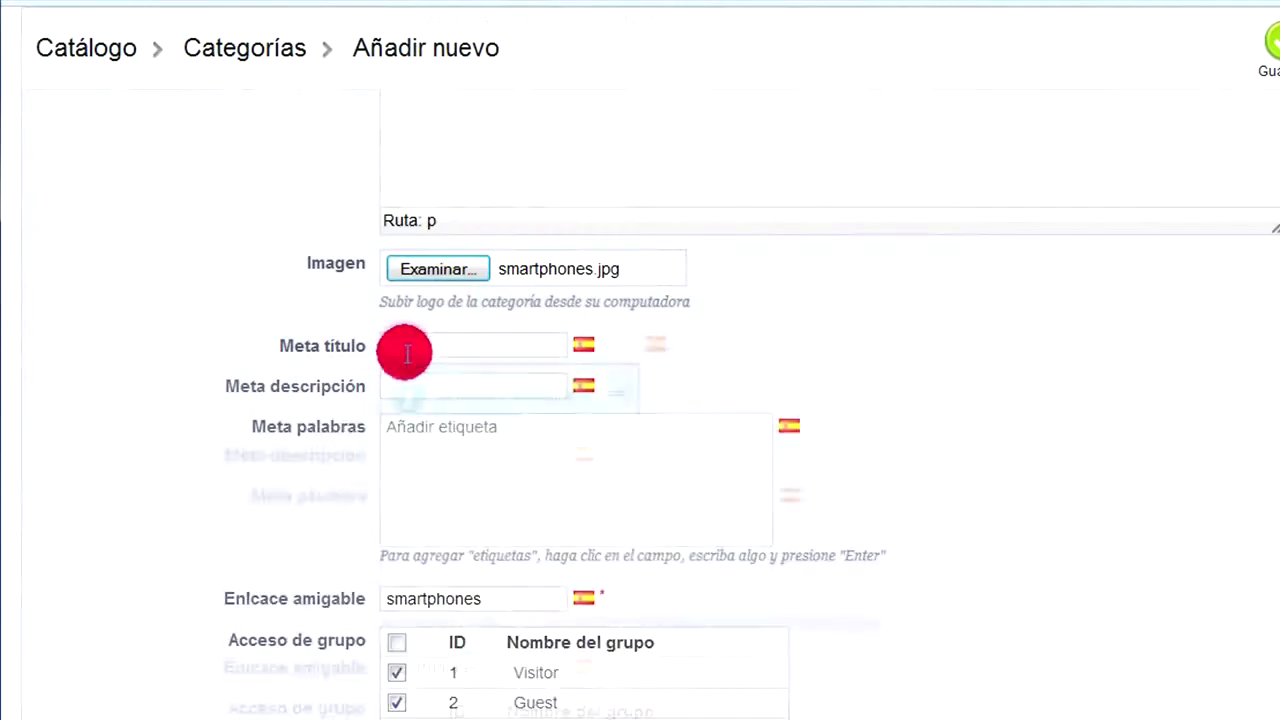
# Set the category's meta title to "Smartphones alta gama"
pyautogui.click(407, 352)
pyautogui.click(416, 346)
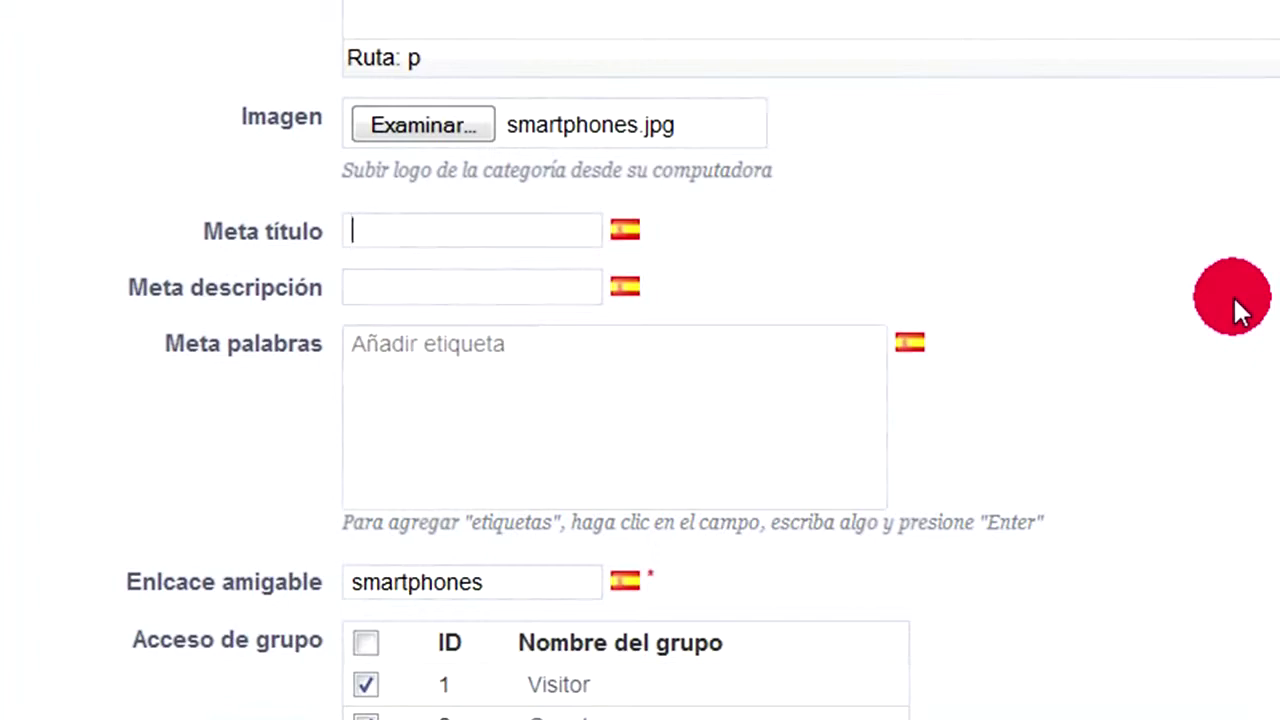
pyautogui.write('Smartpho')
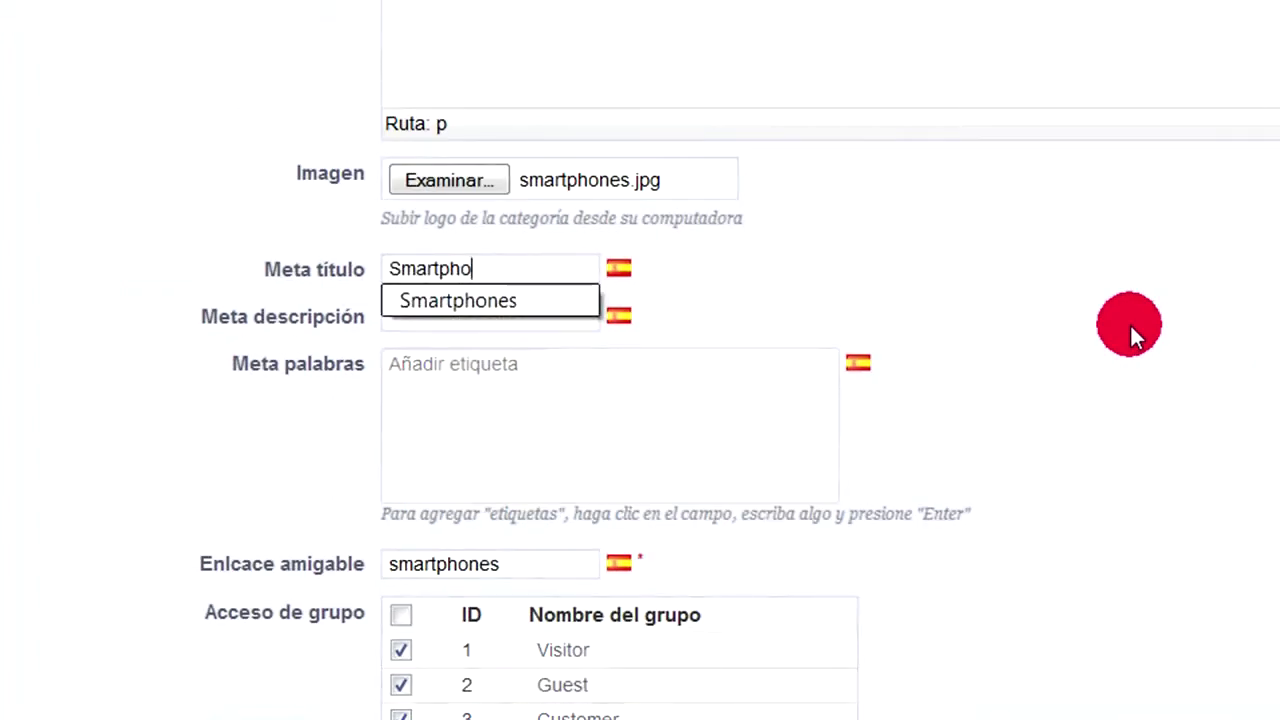
pyautogui.click(440, 301)
pyautogui.write('alta gama')
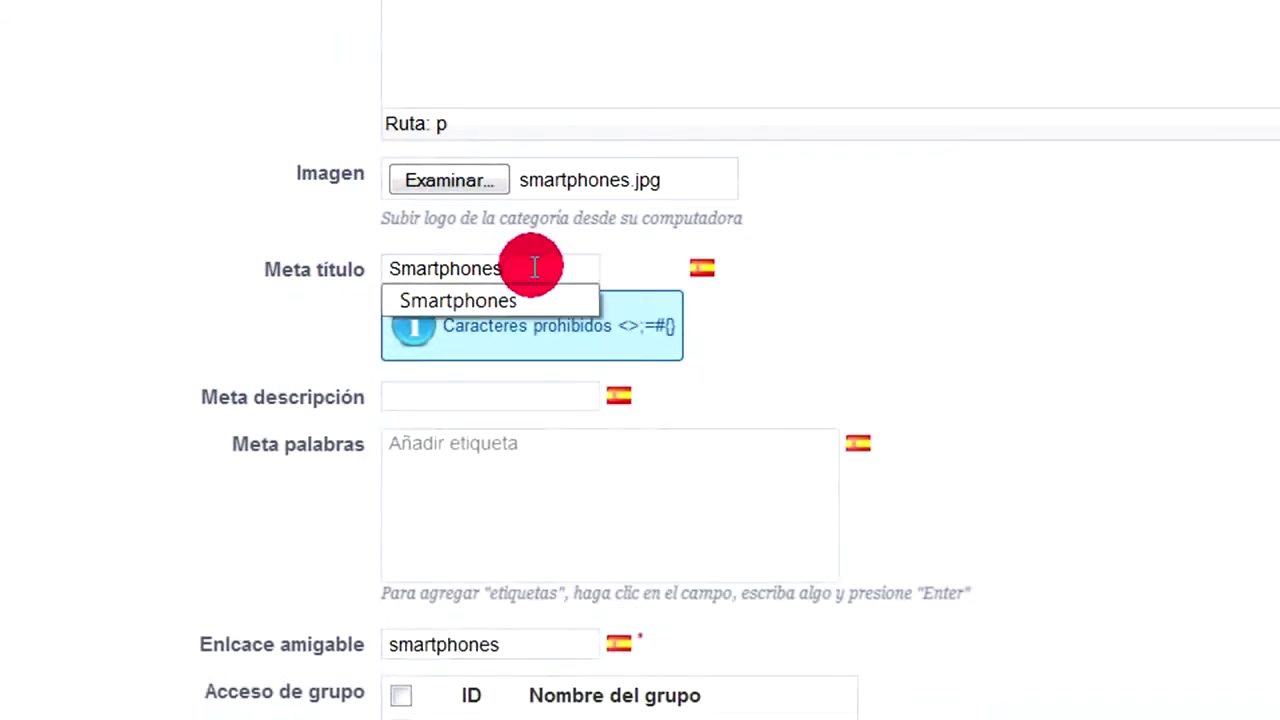
# Set the category's meta description to "Gran stock en celulares top the line."
pyautogui.click(464, 318)
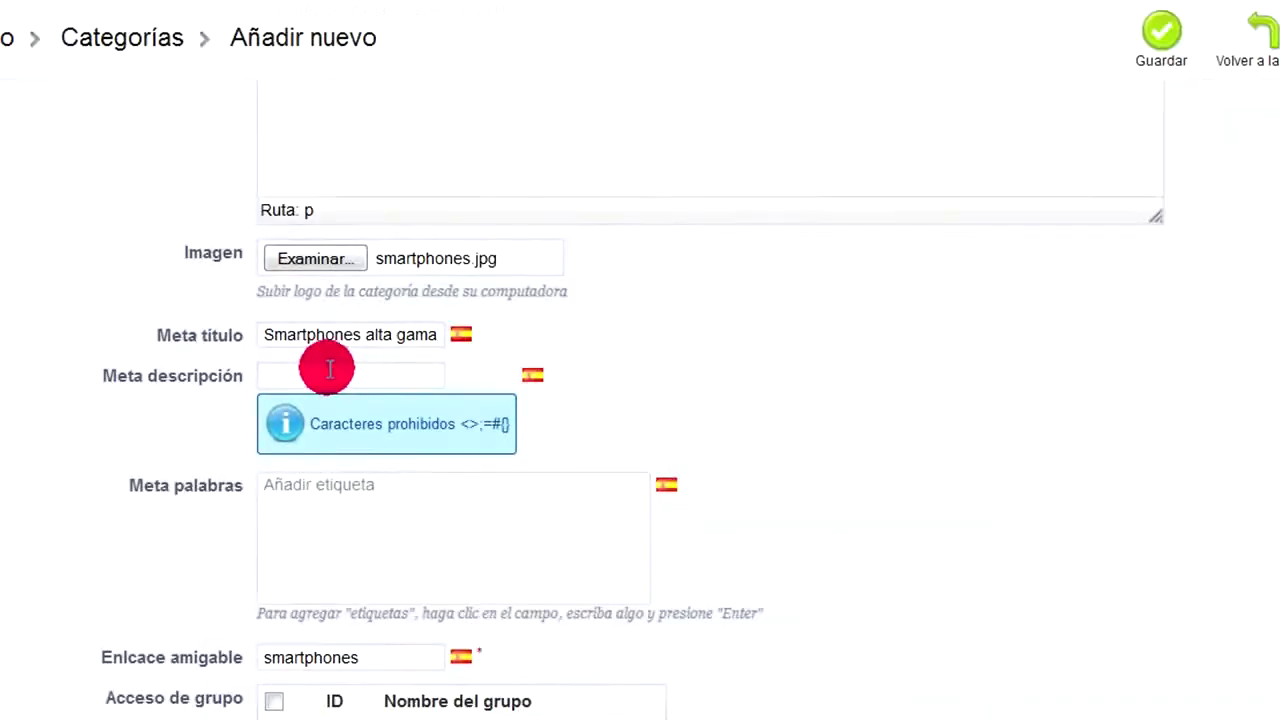
pyautogui.write('Gran stock')
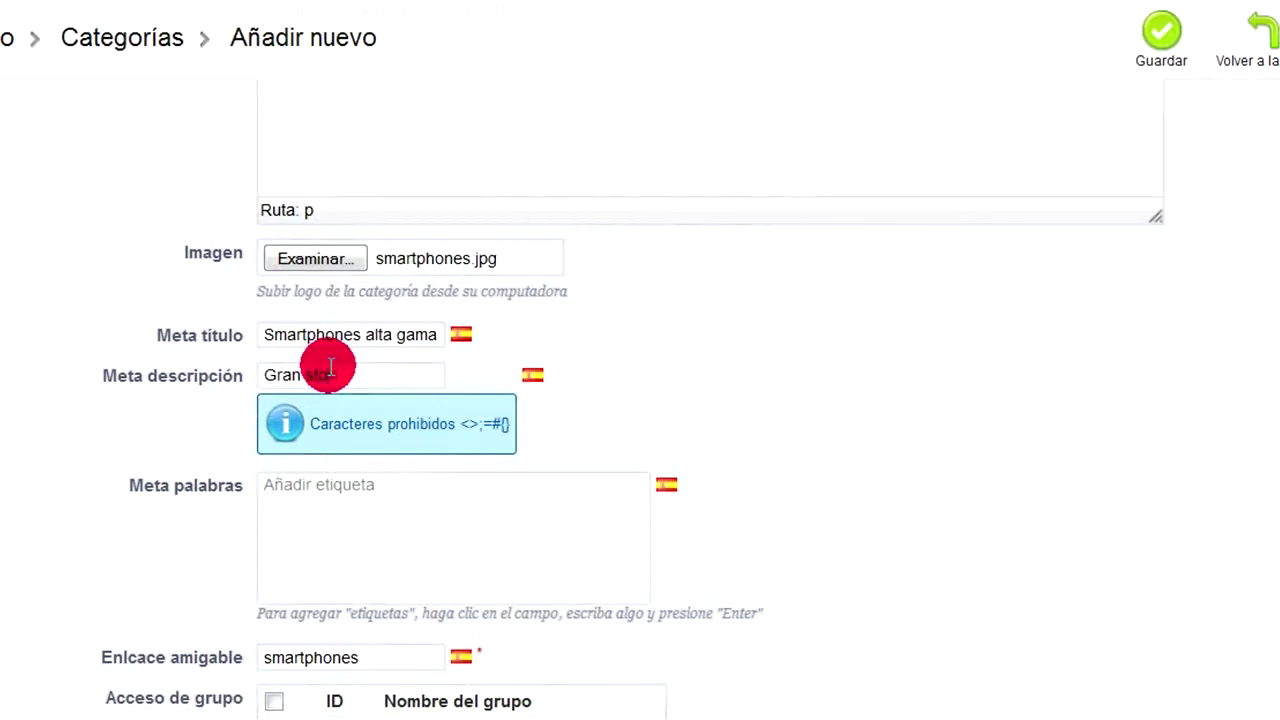
pyautogui.write(' en celulares ')
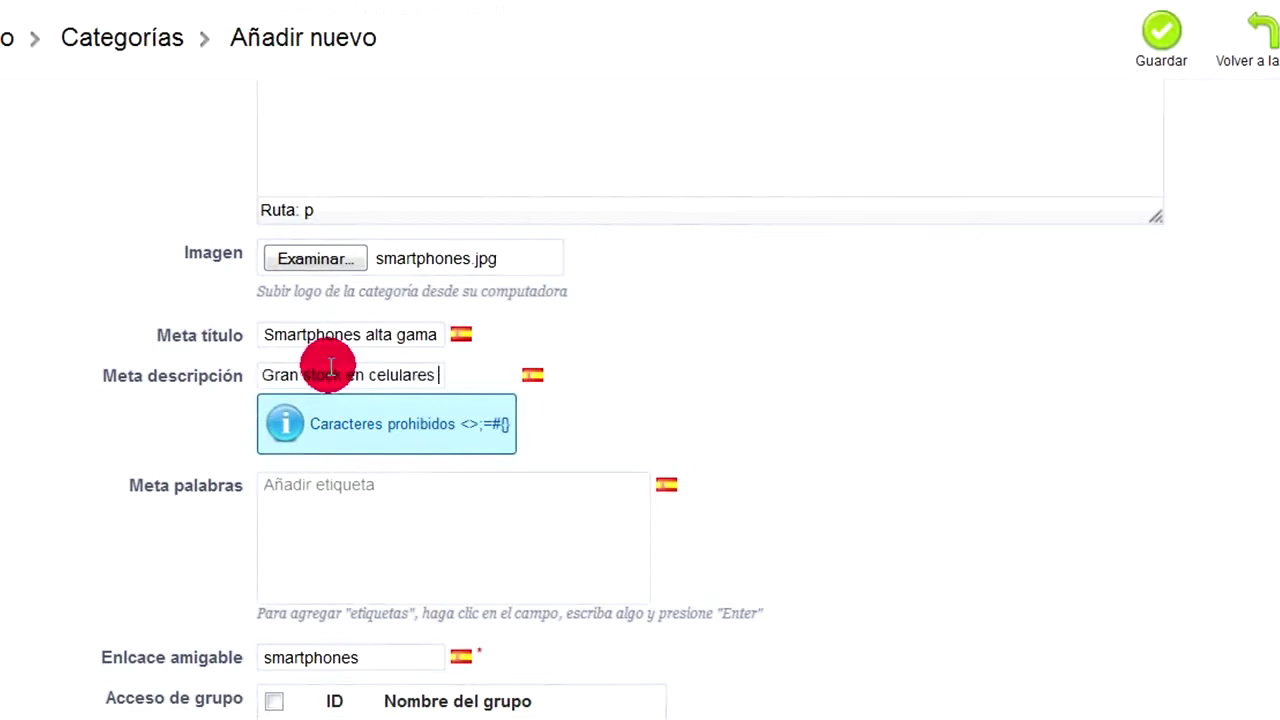
pyautogui.write('top the line.')
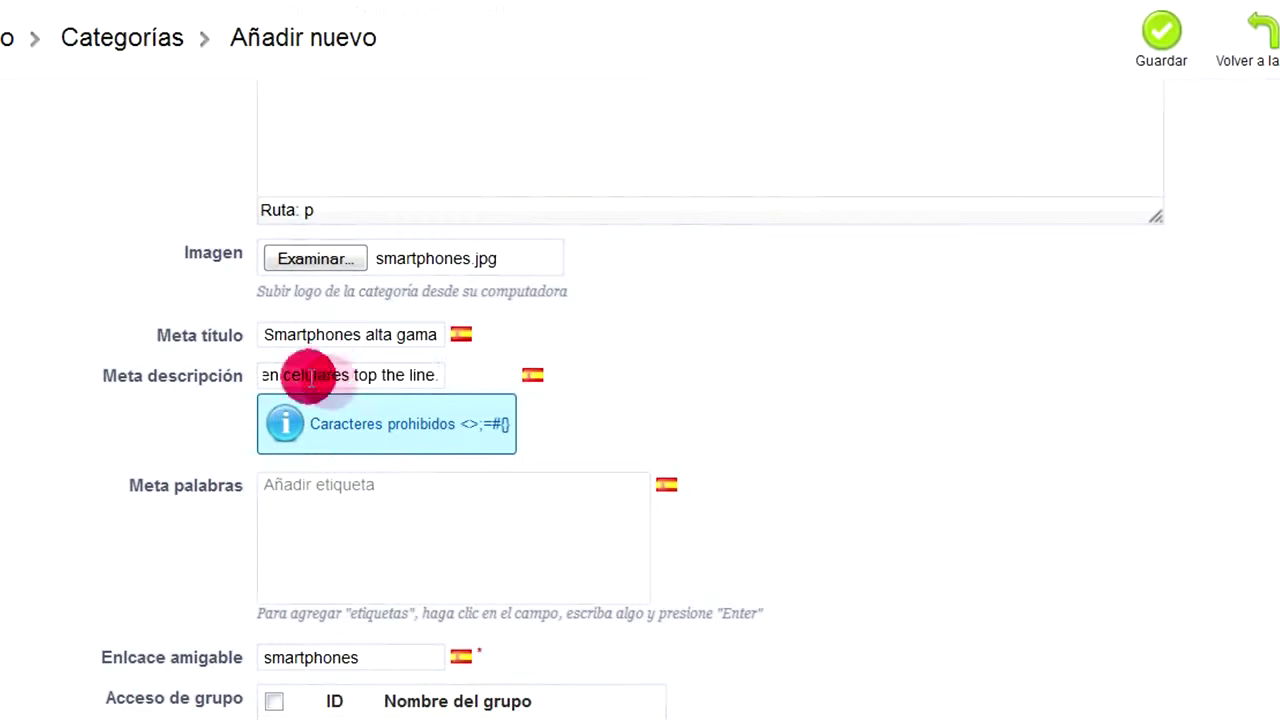
# Add the meta keywords celulares, smartphones, android, Windows Phone and Iphone as separate tags
pyautogui.click(435, 429)
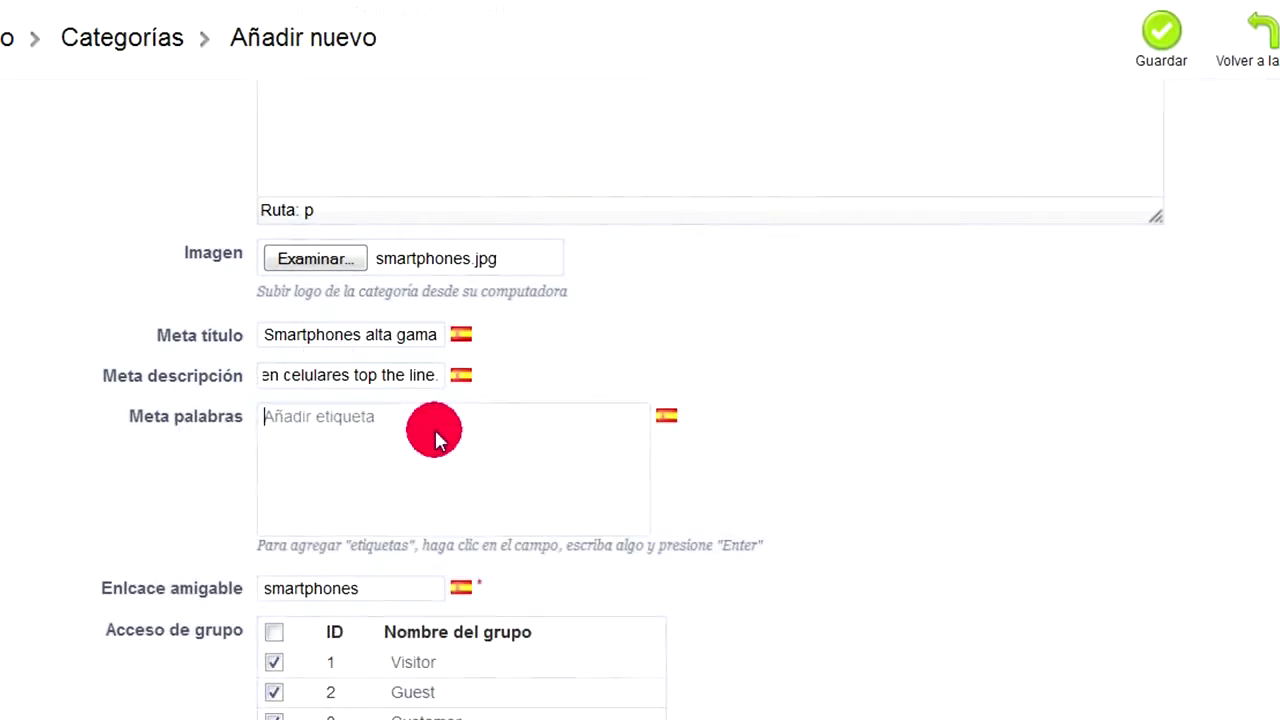
pyautogui.write('ce')
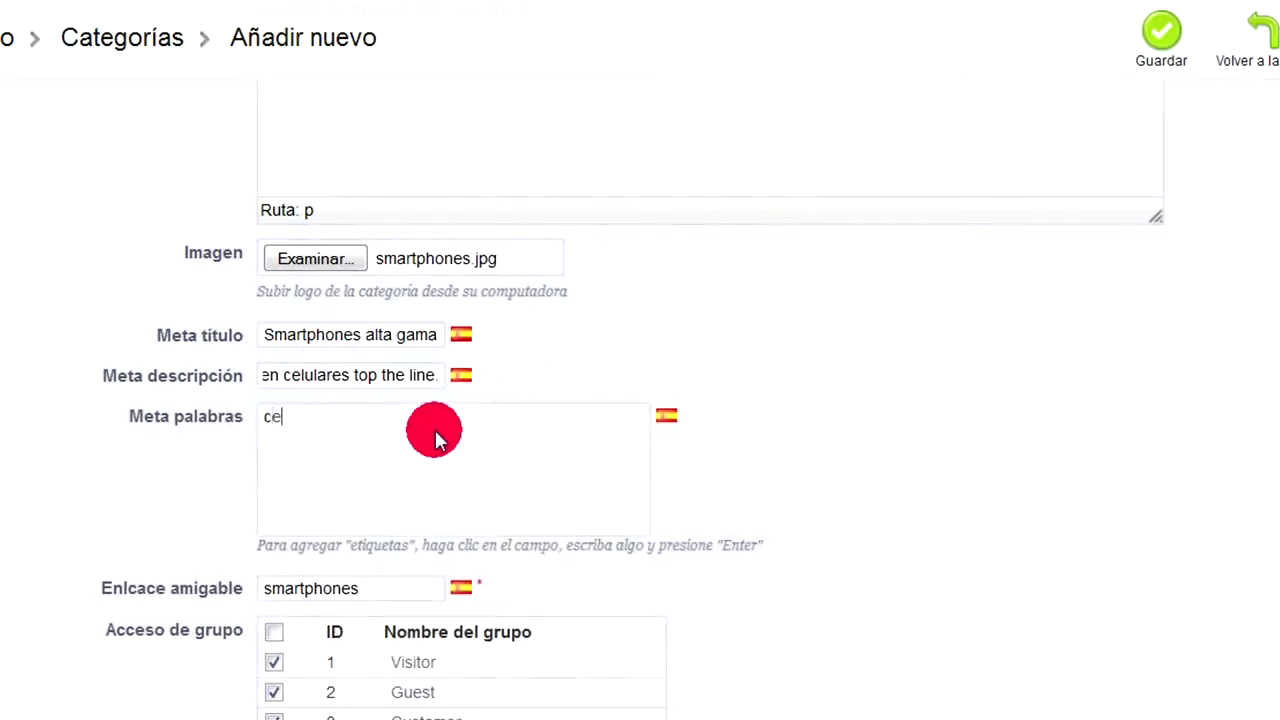
pyautogui.write('lulares')
pyautogui.press('Return')
pyautogui.write('smartphone')
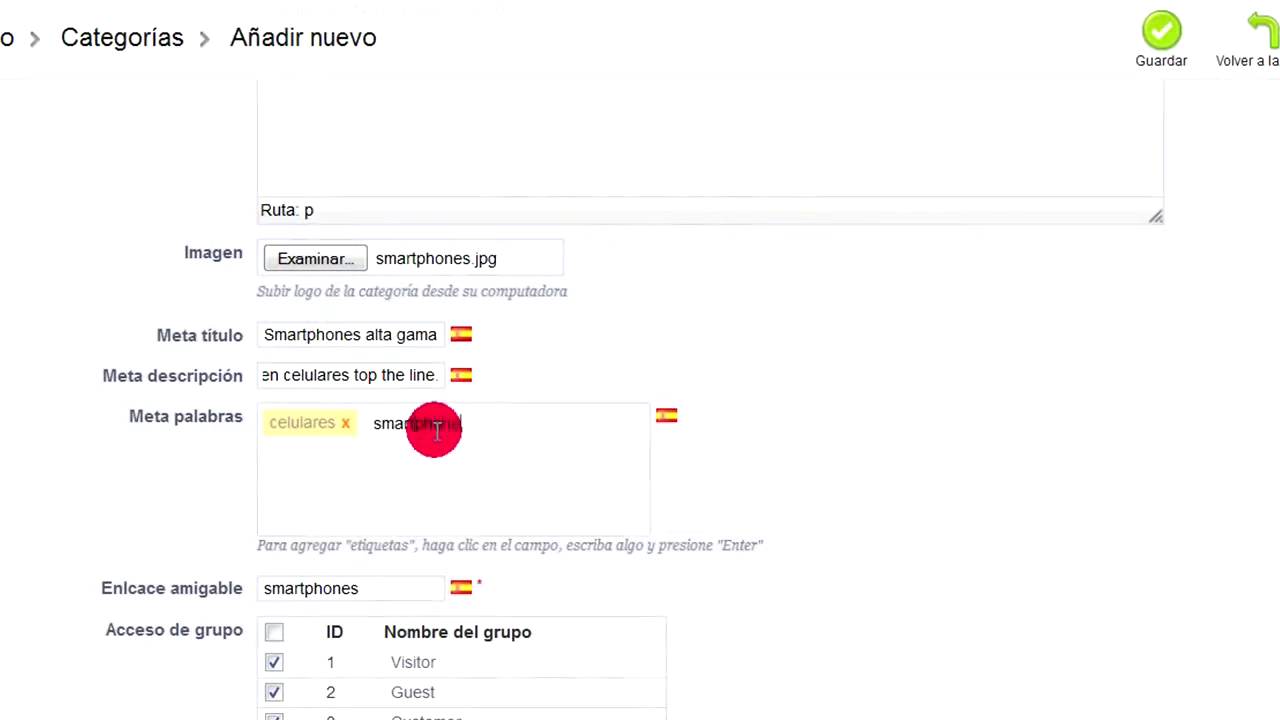
pyautogui.write('s')
pyautogui.press('Return')
pyautogui.write('and')
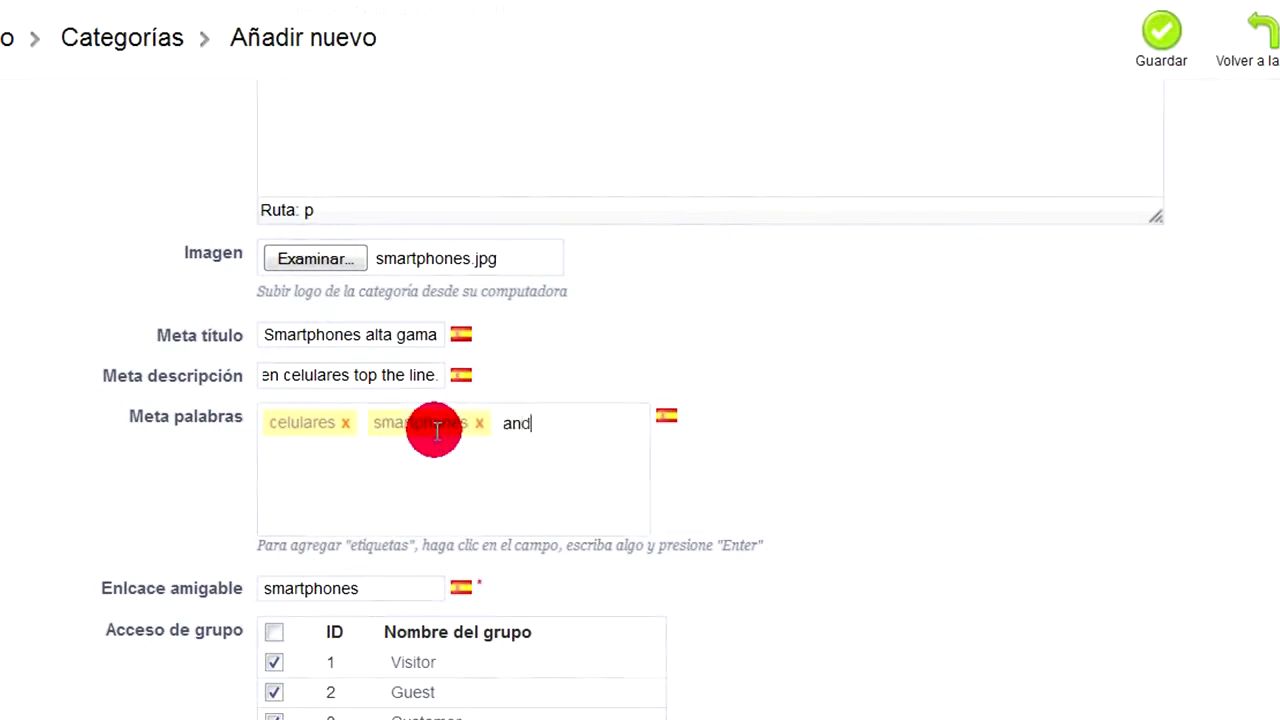
pyautogui.write('roid')
pyautogui.press('Return')
pyautogui.write('Windows Phone')
pyautogui.press('Return')
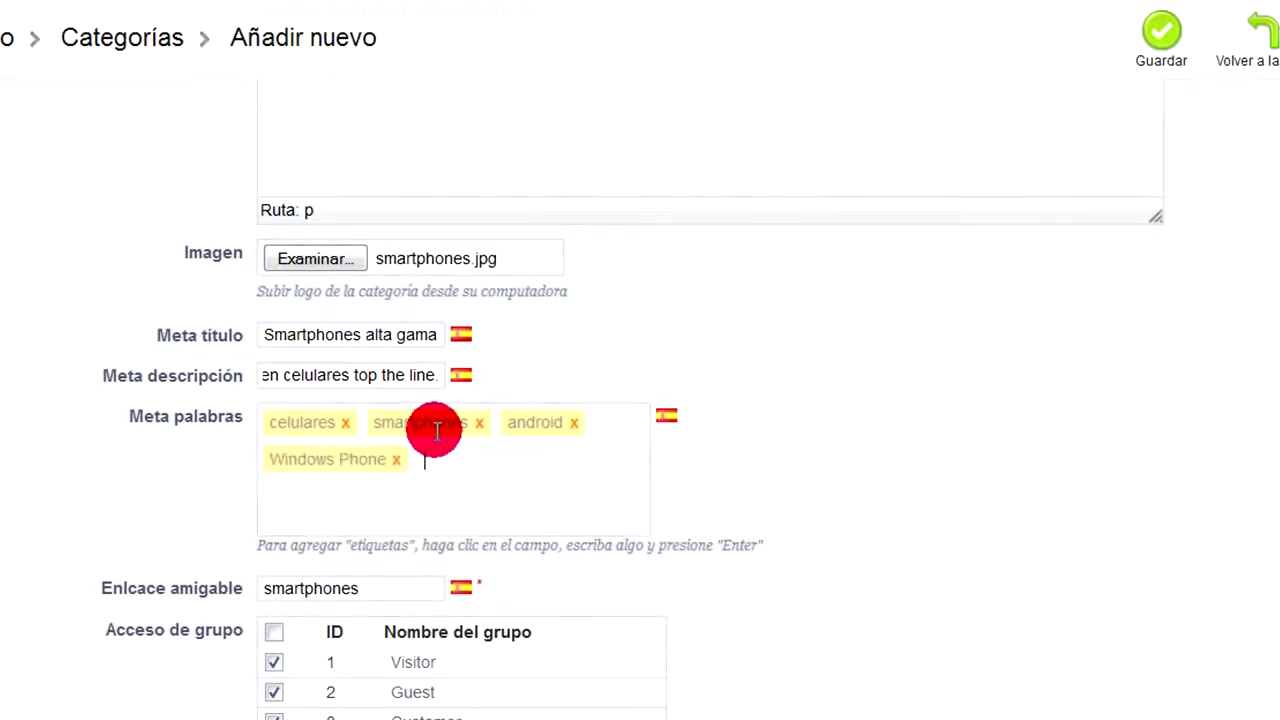
pyautogui.write('Iphone')
pyautogui.press('Return')
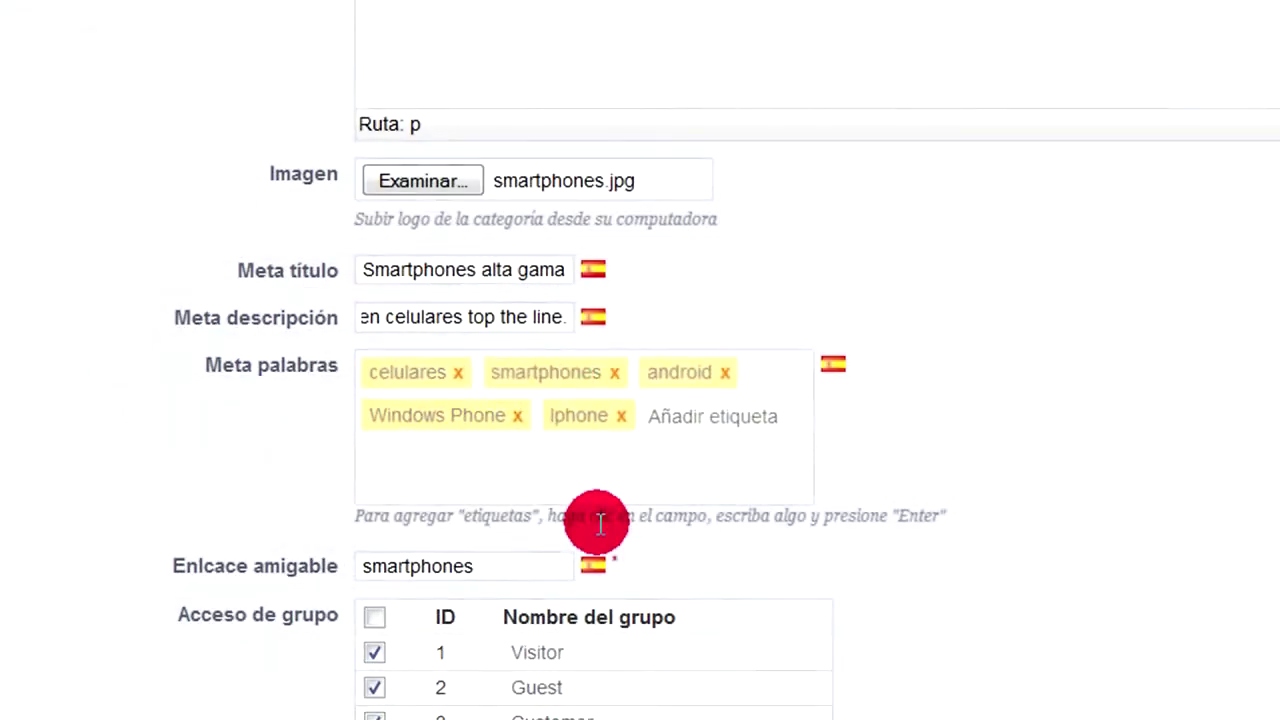
# Review the completed form and save the Smartphones category
pyautogui.scroll(-3, 749, 376)
pyautogui.scroll(2, 760, 378)
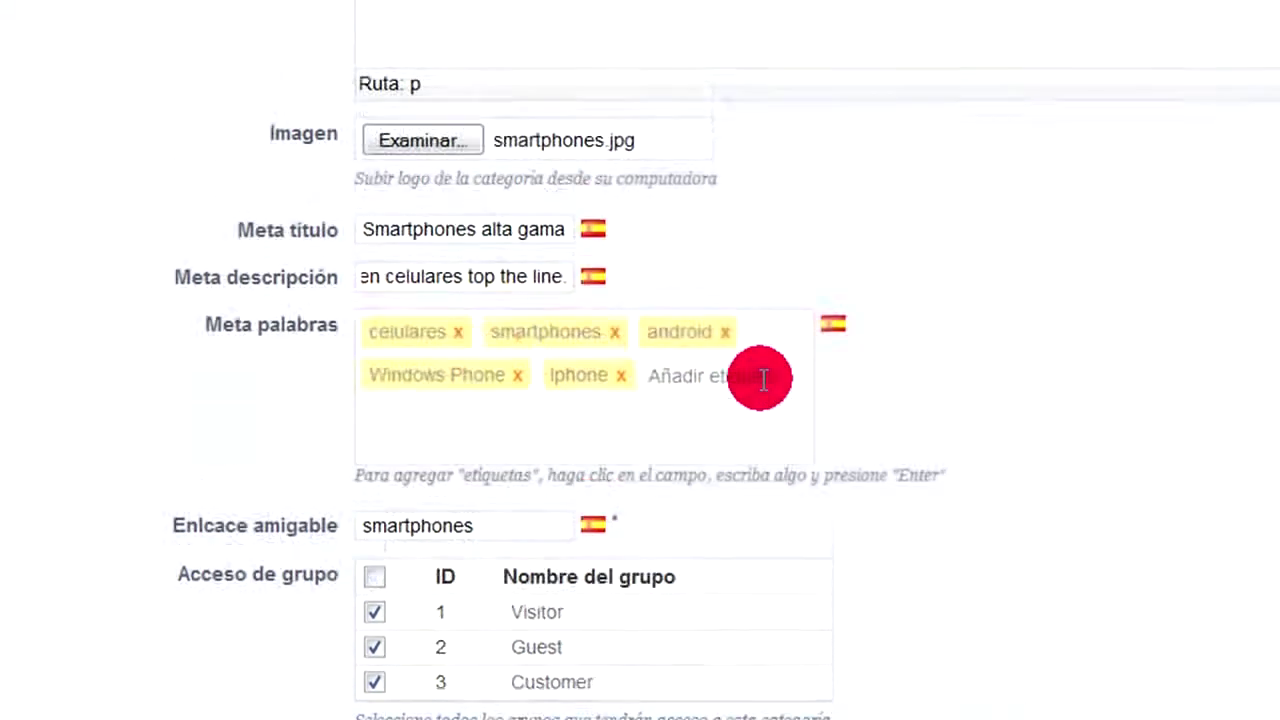
pyautogui.scroll(5, 766, 377)
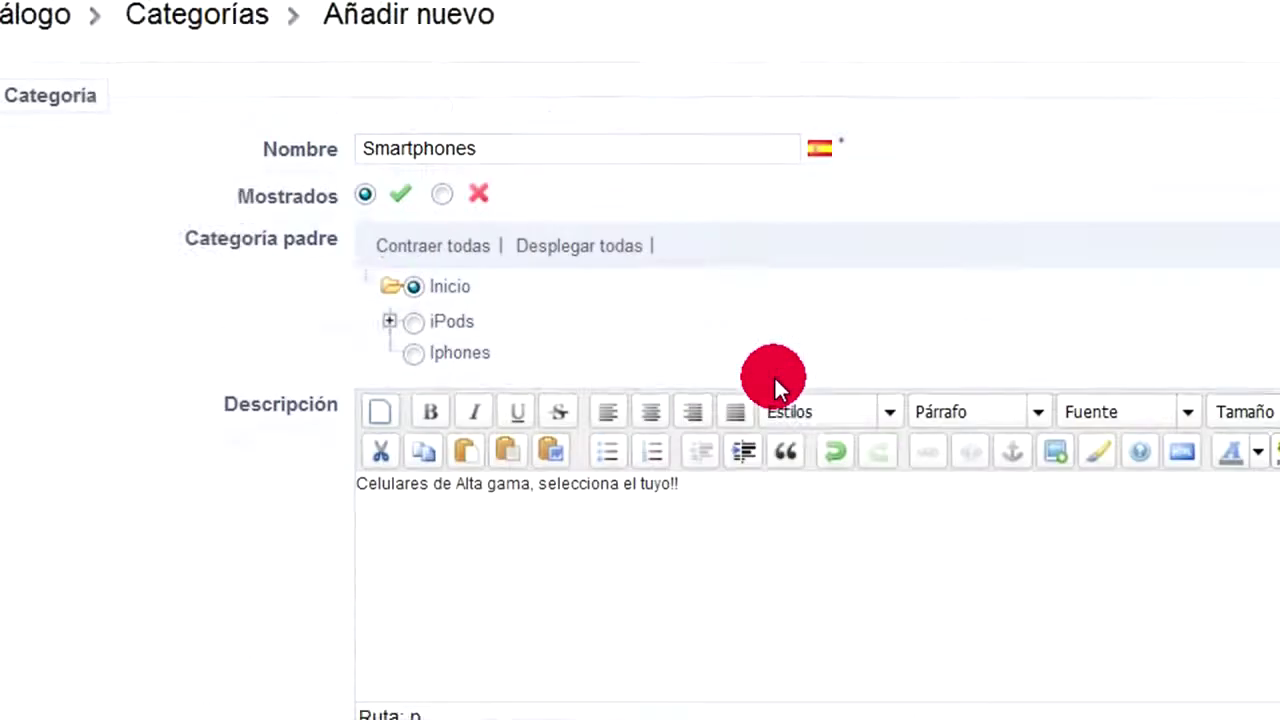
pyautogui.scroll(2, 774, 376)
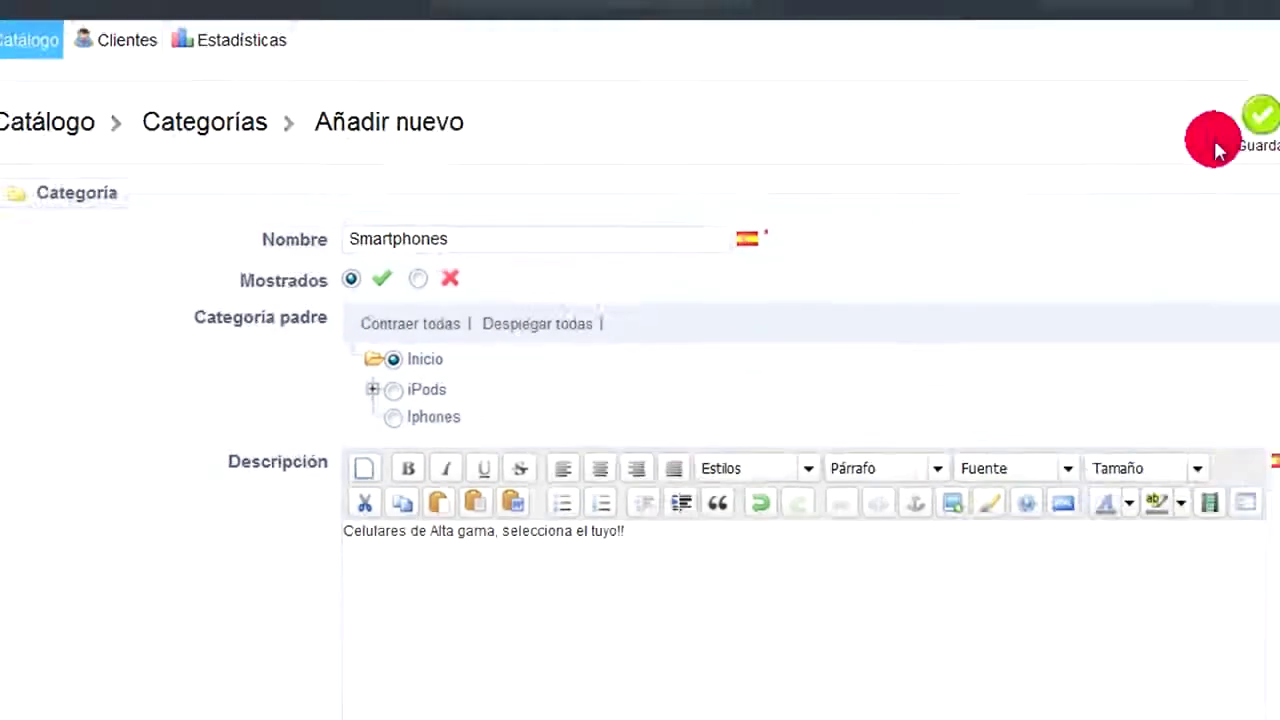
pyautogui.click(1108, 172)
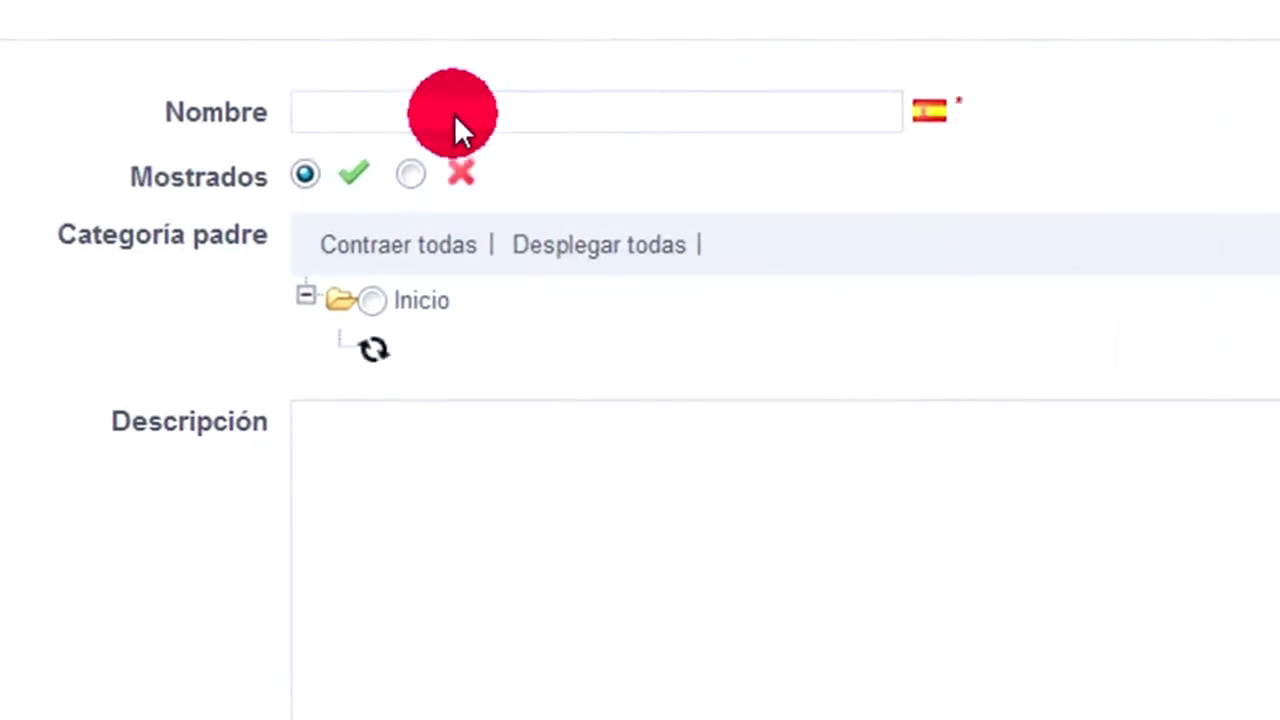
# Name the new subcategory under Smartphones "Windows Phone"
pyautogui.click(454, 114)
pyautogui.write('Wi')
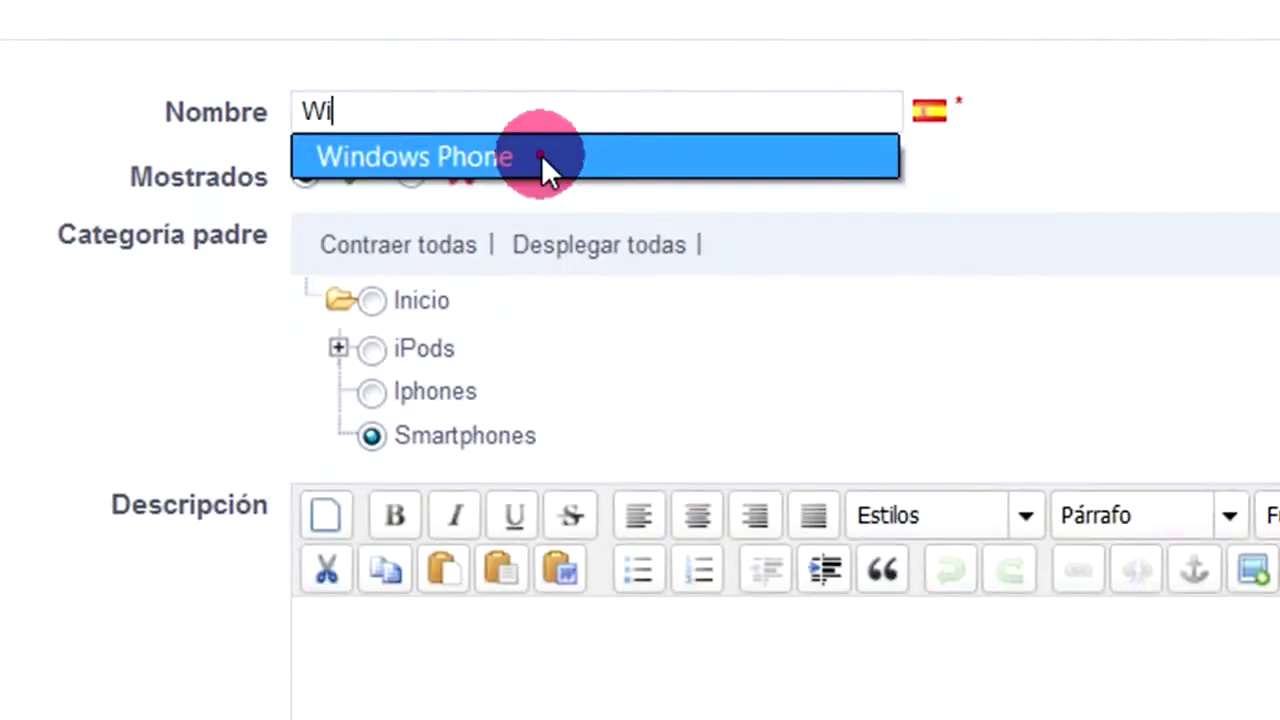
pyautogui.click(541, 154)
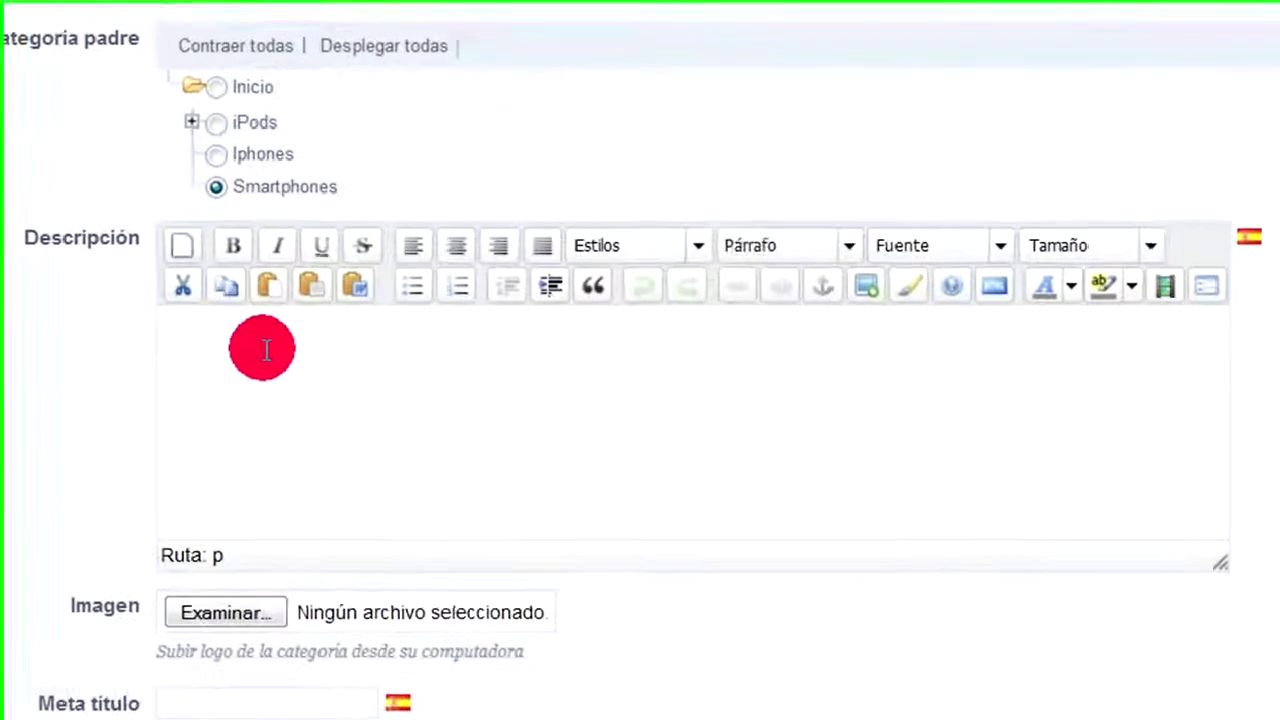
# Enter the subcategory description "Celulares con toda la potencia de la estrella de Microsoft"
pyautogui.click(250, 350)
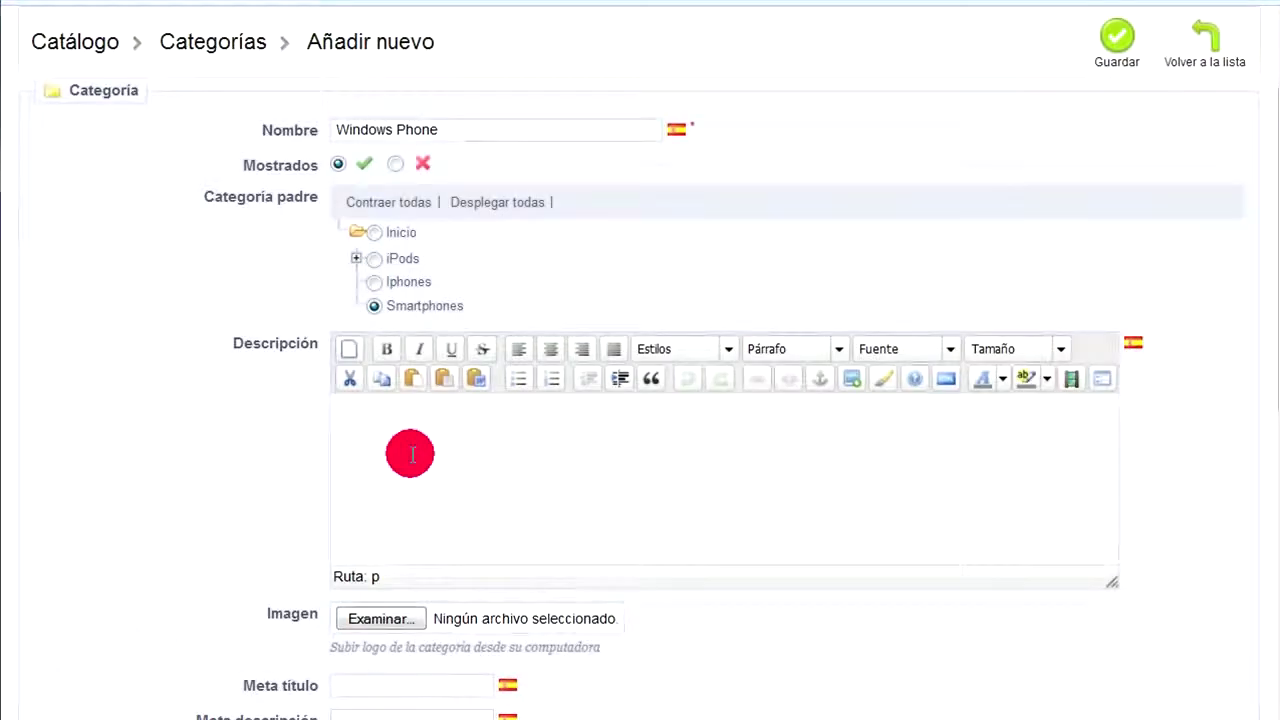
pyautogui.write('Celulares con toda la potencia de la est')
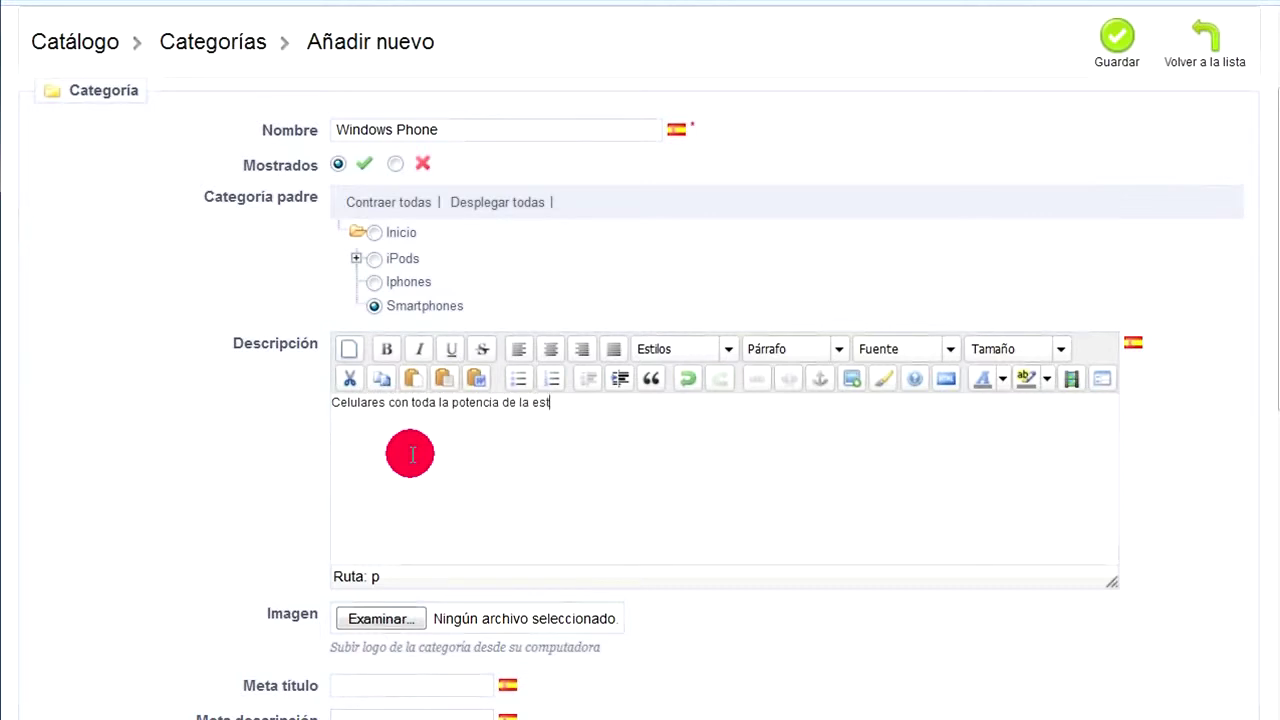
pyautogui.write('rella de Microsoft')
pyautogui.click(410, 455)
# Choose windows-phone.jpg as the Windows Phone subcategory image
pyautogui.scroll(-4, 440, 460)
pyautogui.click(392, 260)
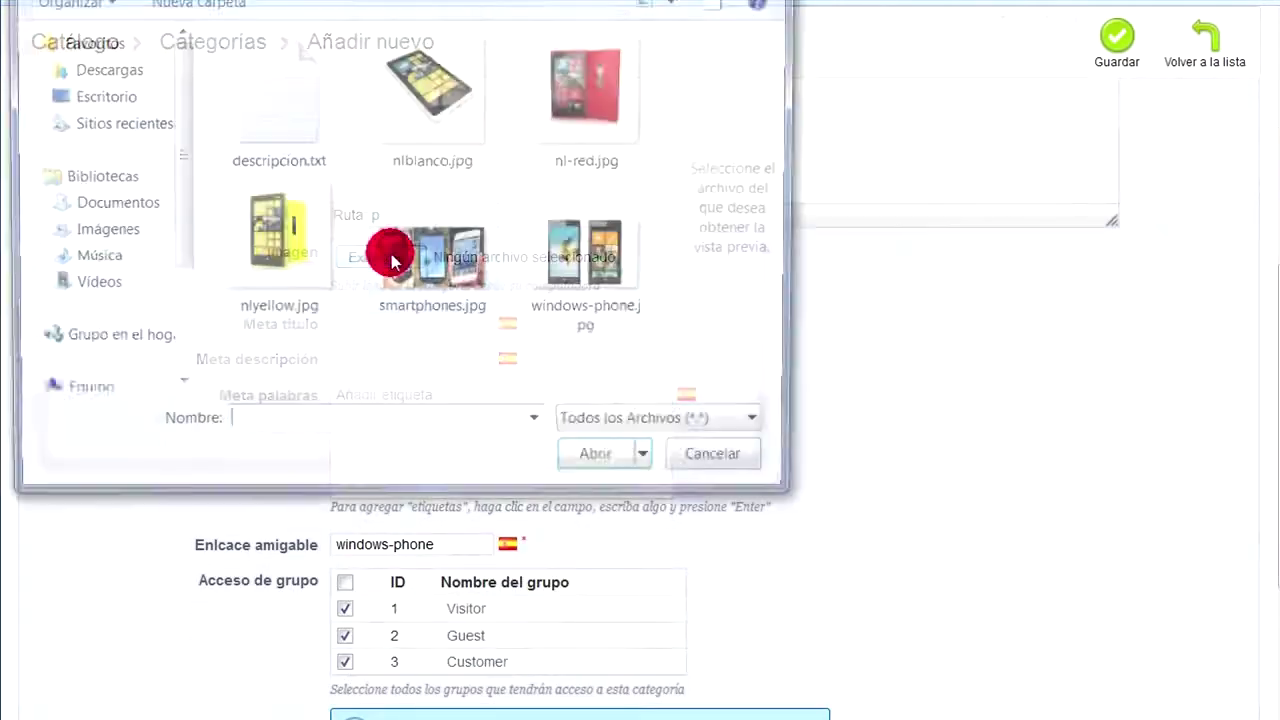
pyautogui.click(571, 262)
pyautogui.doubleClick(571, 264)
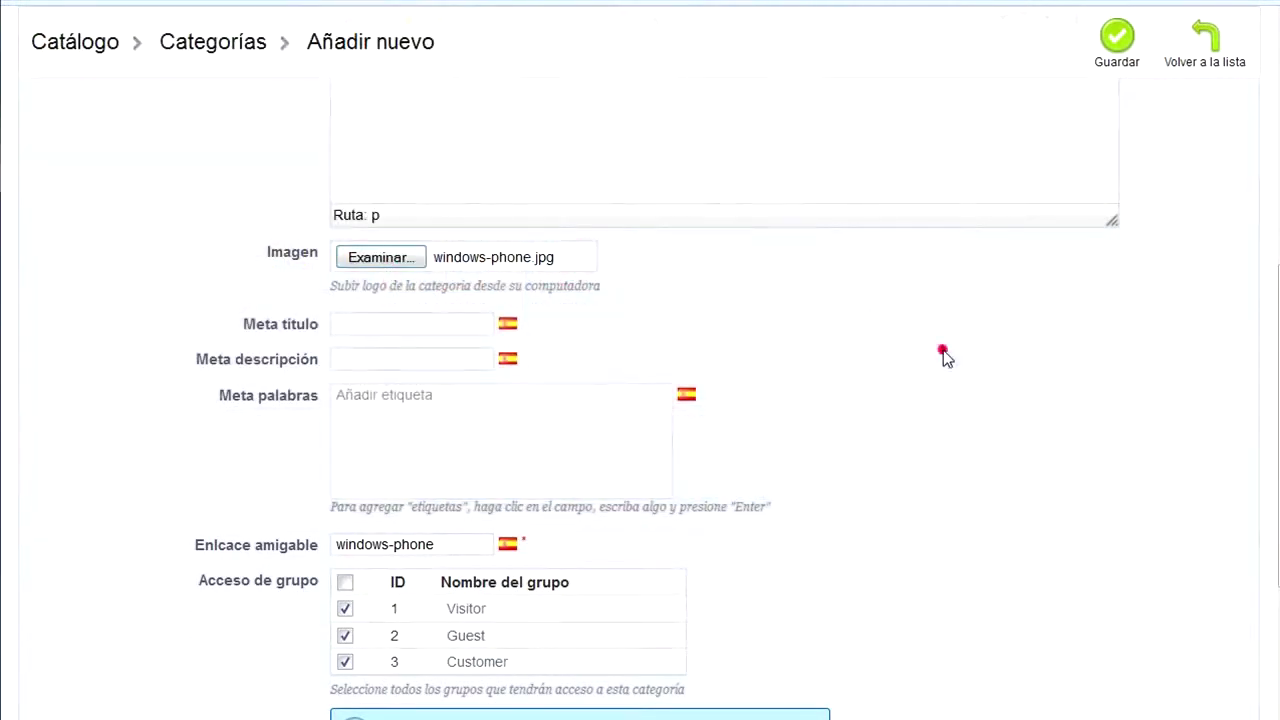
# Set the subcategory's meta title to "Celulares Windows Phone"
pyautogui.scroll(-2, 943, 350)
pyautogui.click(388, 207)
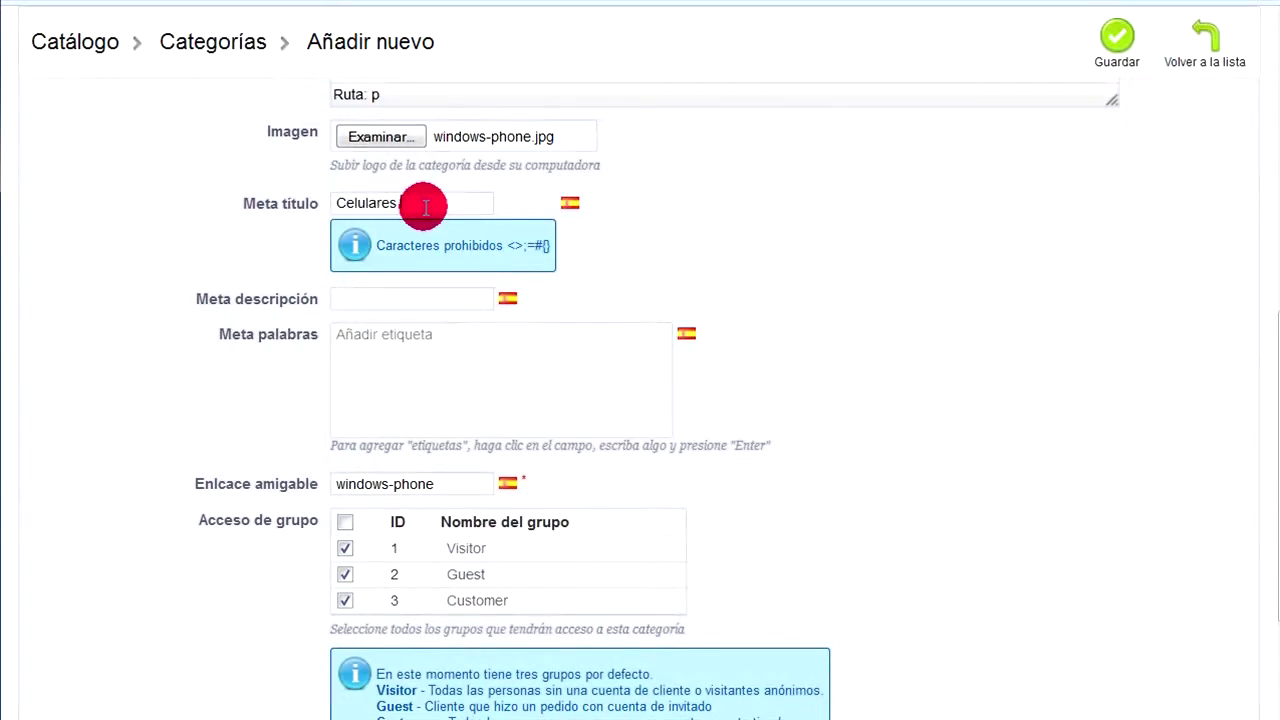
pyautogui.write('Phones')
pyautogui.click(425, 192)
# Enter the meta description "Celulares con windows phone, diferentes versiones y precios"
pyautogui.click(400, 241)
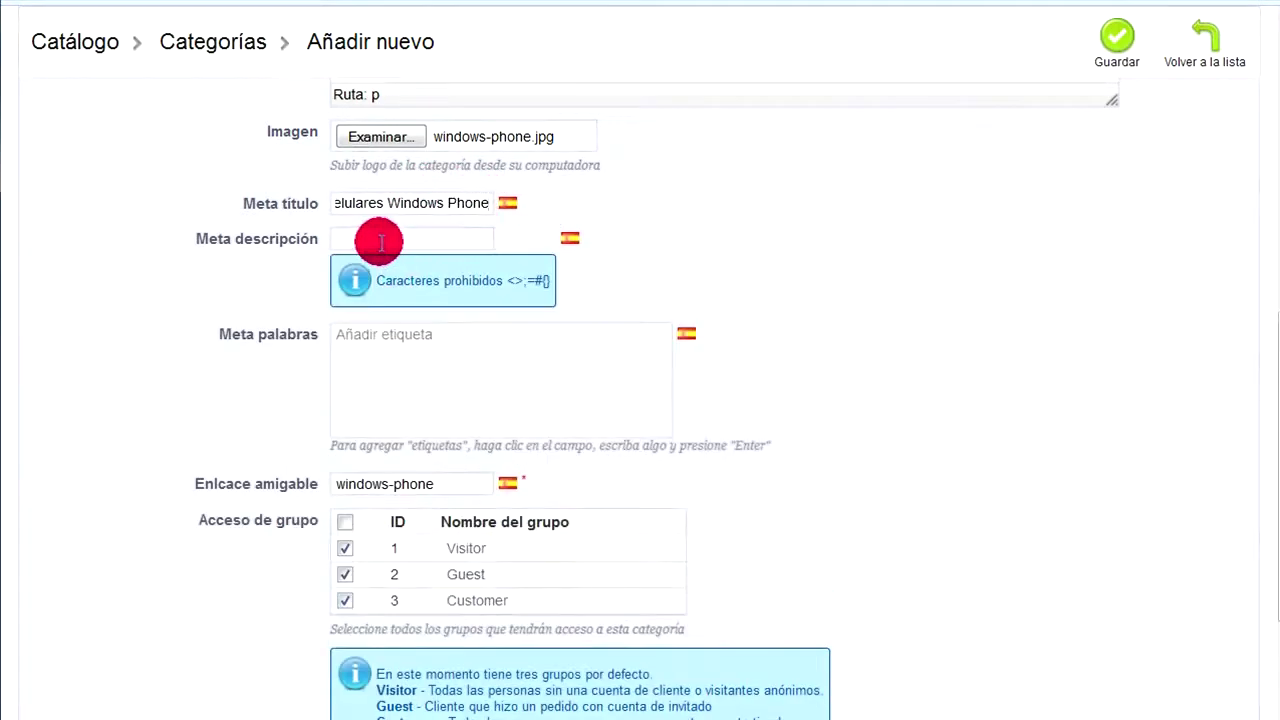
pyautogui.write('Ce')
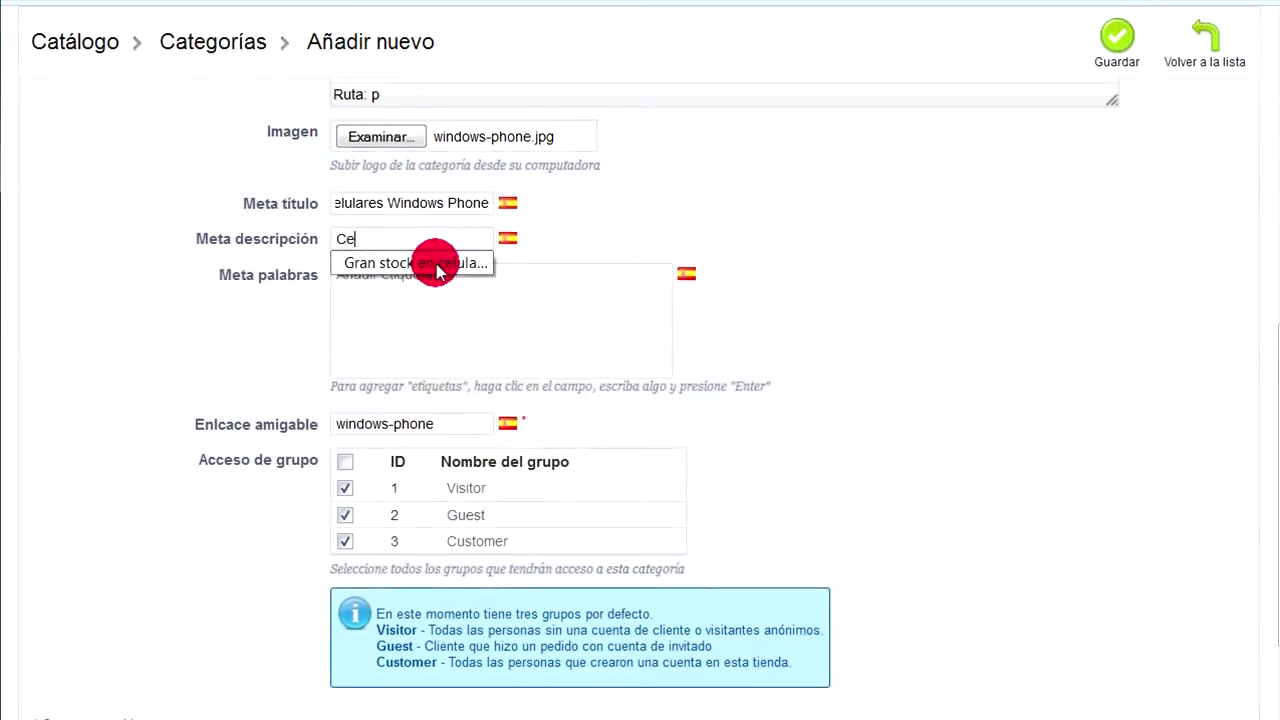
pyautogui.write('lulares con windows phone')
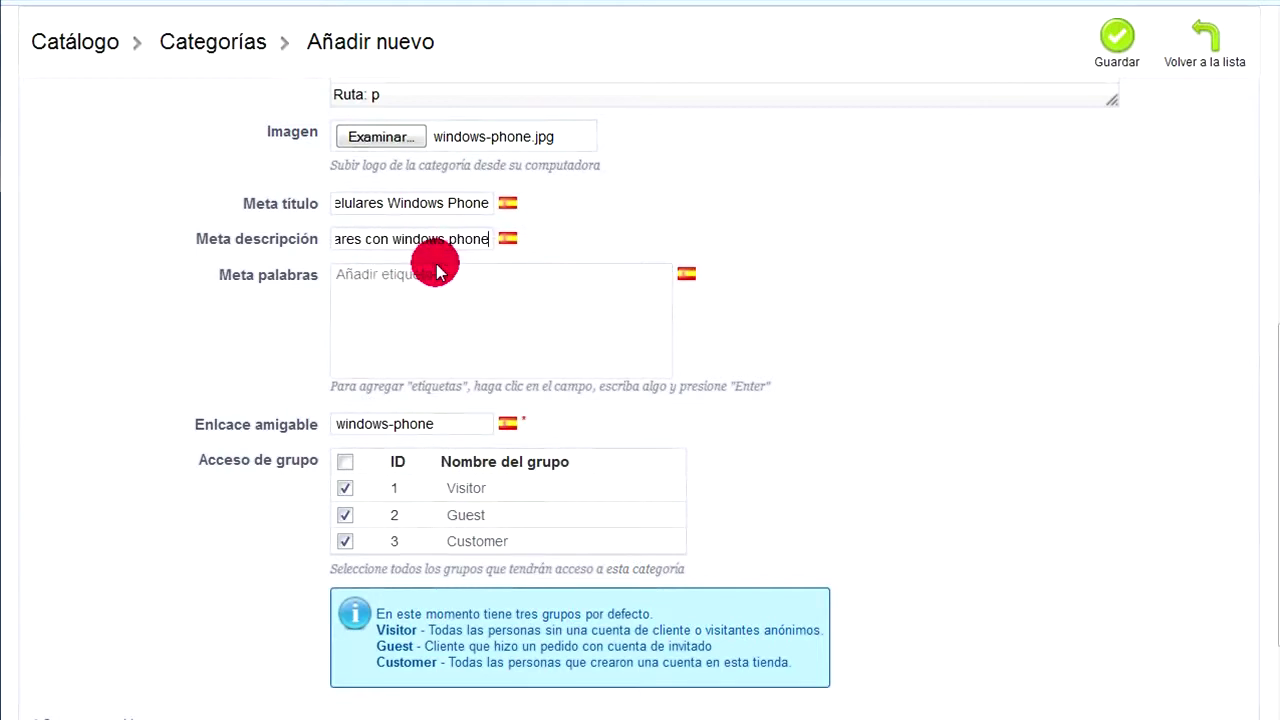
pyautogui.write(', diferentes ver')
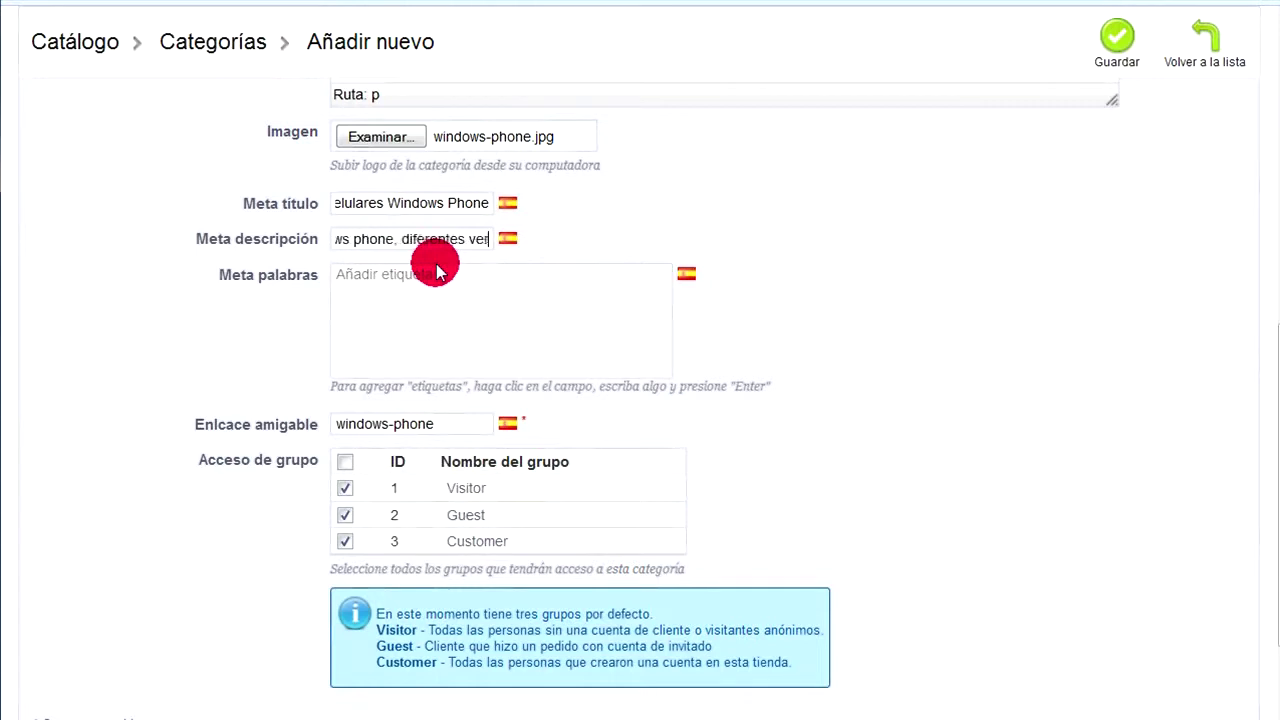
pyautogui.write('siones y precios')
# Add the meta keywords celulares, windows, phone and microsoft as separate tags
pyautogui.click(585, 290)
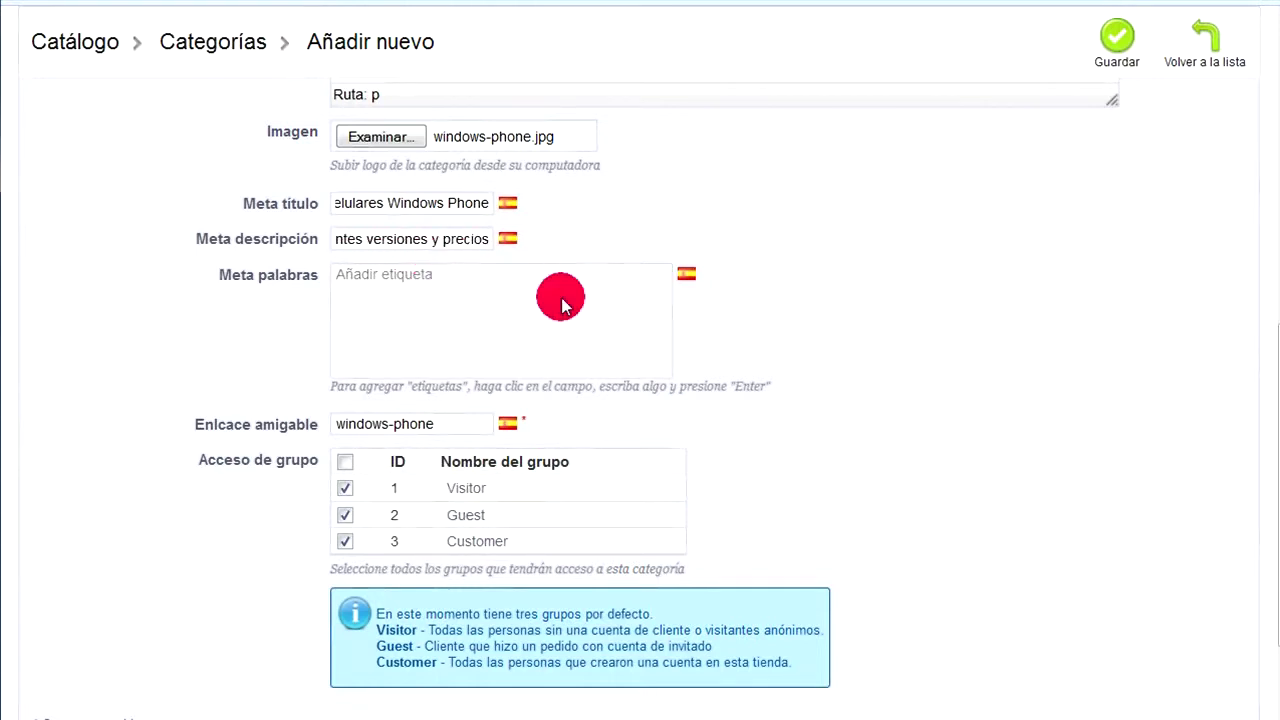
pyautogui.write('celulares')
pyautogui.press('Return')
pyautogui.write('windows')
pyautogui.press('Return')
pyautogui.write('phone')
pyautogui.press('Return')
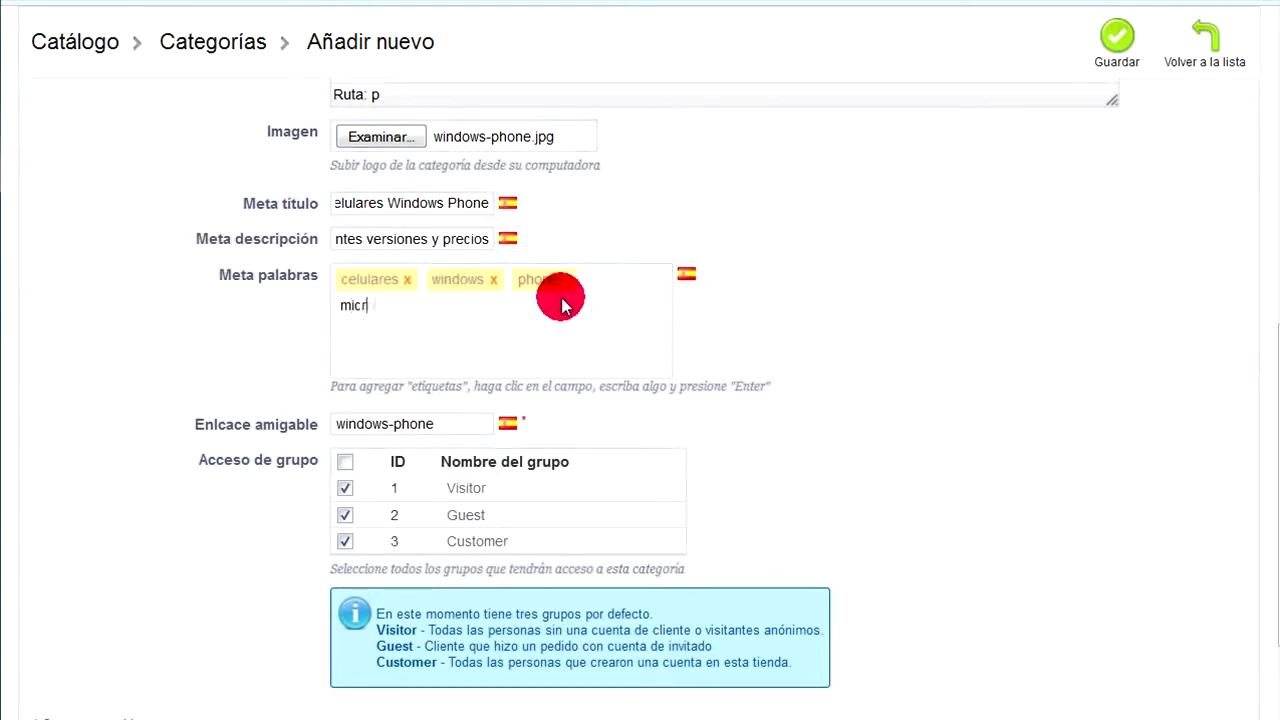
pyautogui.write('microsoft')
pyautogui.press('Return')
# Save the new Windows Phone subcategory
pyautogui.scroll(6, 600, 305)
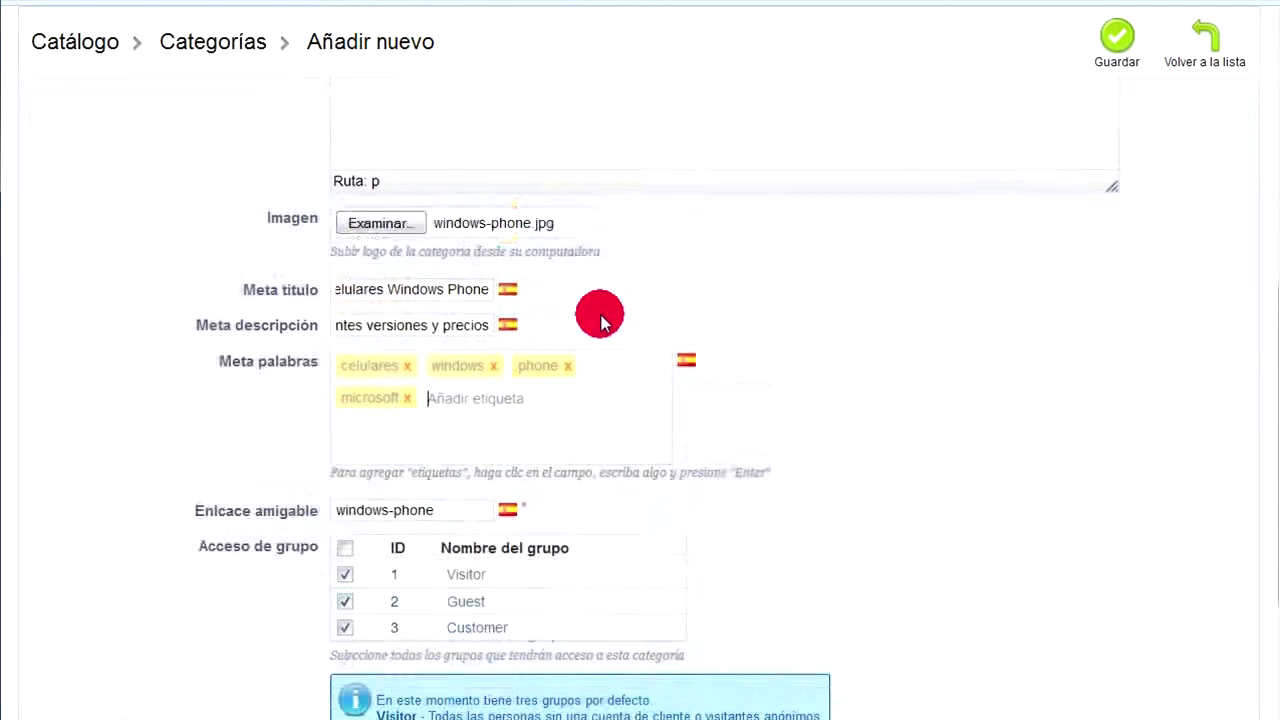
pyautogui.click(1118, 192)
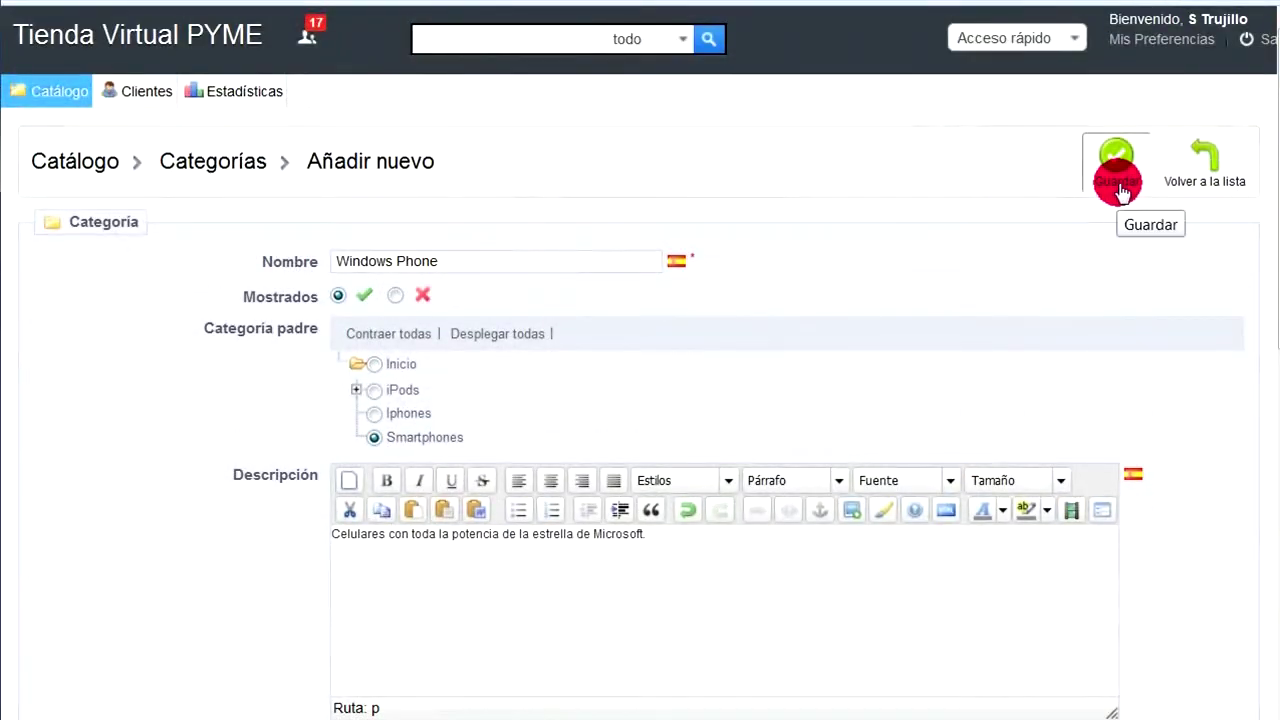
pyautogui.click(1120, 190)
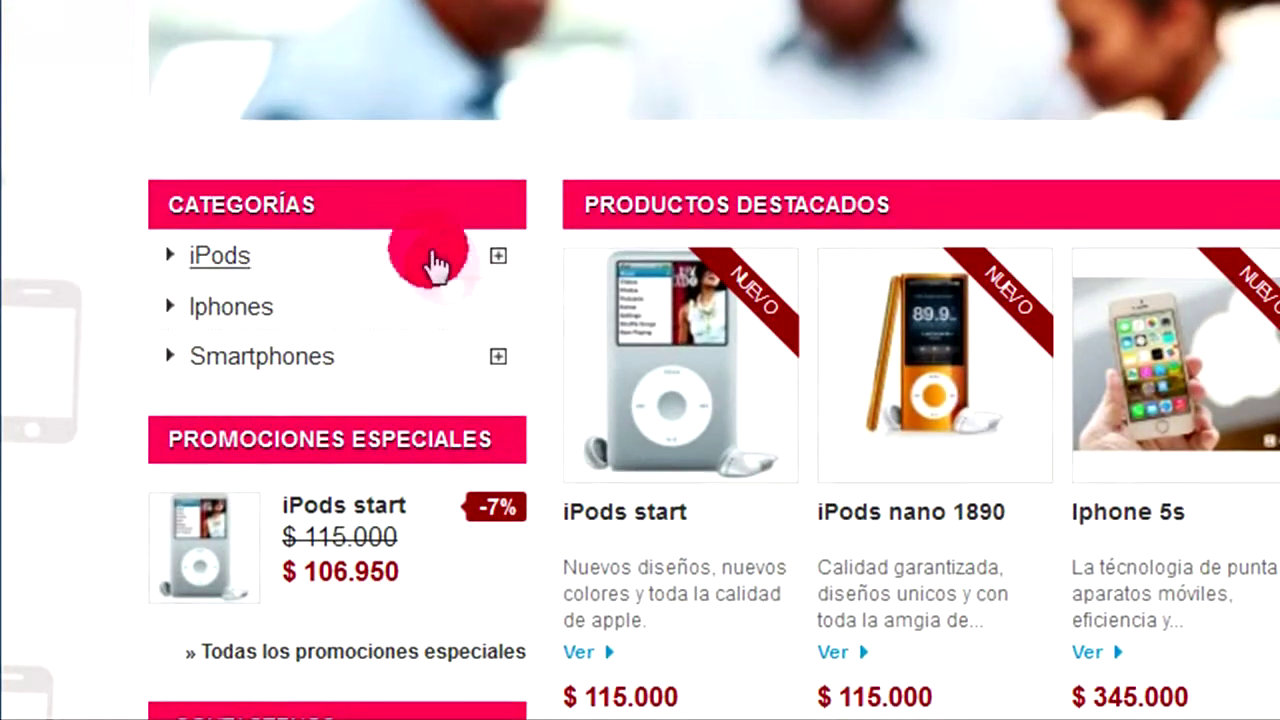
# In the public storefront, expand the Smartphones category and open its page to check the image, description and subcategory listing
pyautogui.click(498, 358)
pyautogui.scroll(-2, 336, 236)
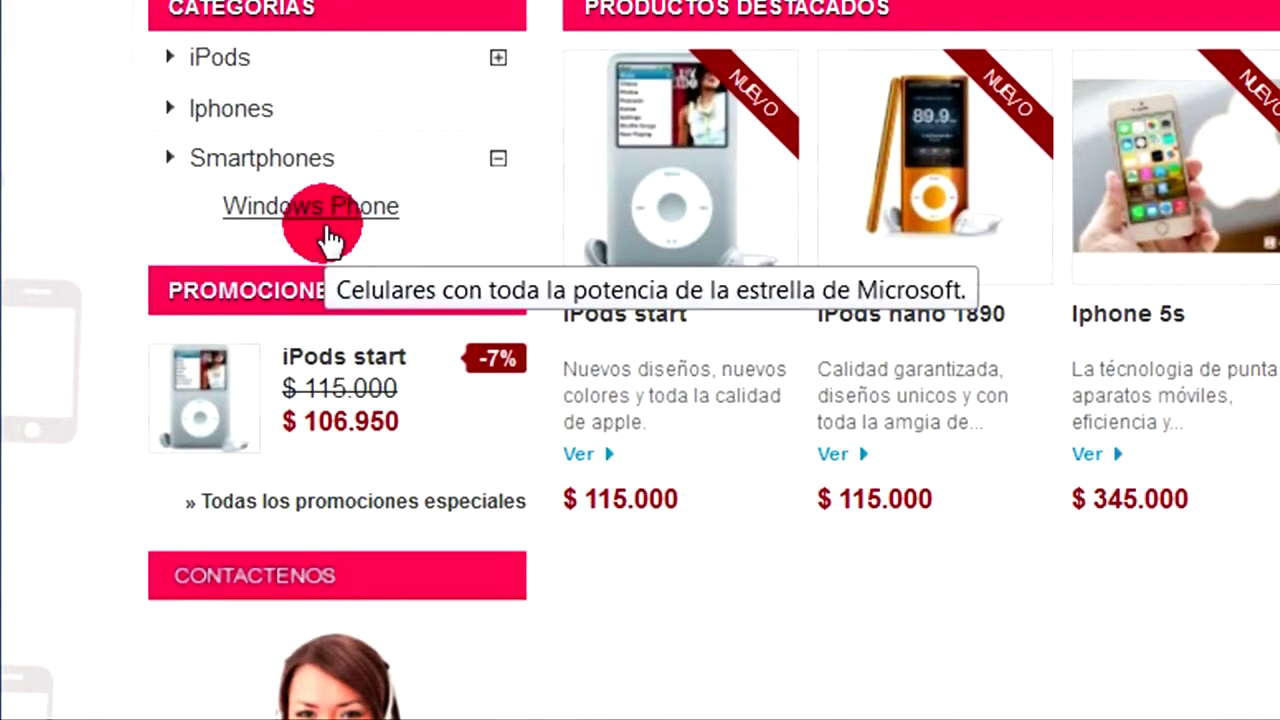
pyautogui.click(305, 178)
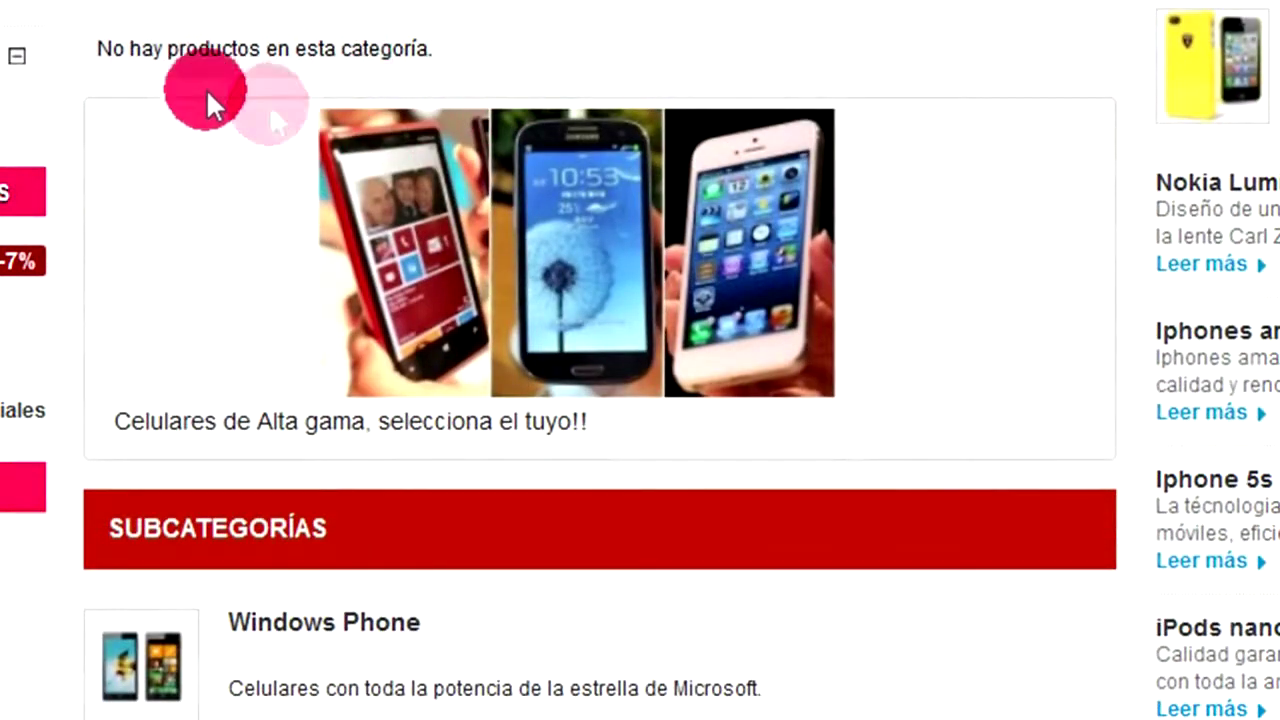
pyautogui.scroll(-2, 549, 73)
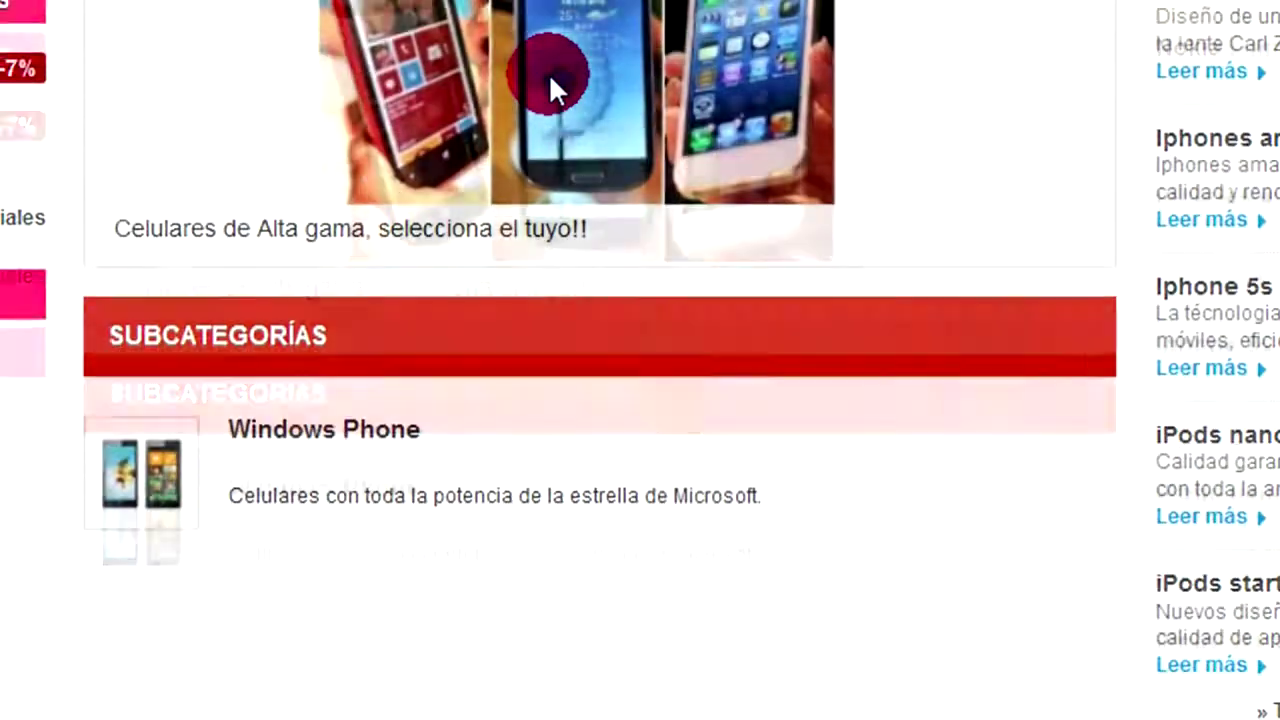
# Open the Windows Phone subcategory page in the storefront and examine its image and description
pyautogui.click(280, 428)
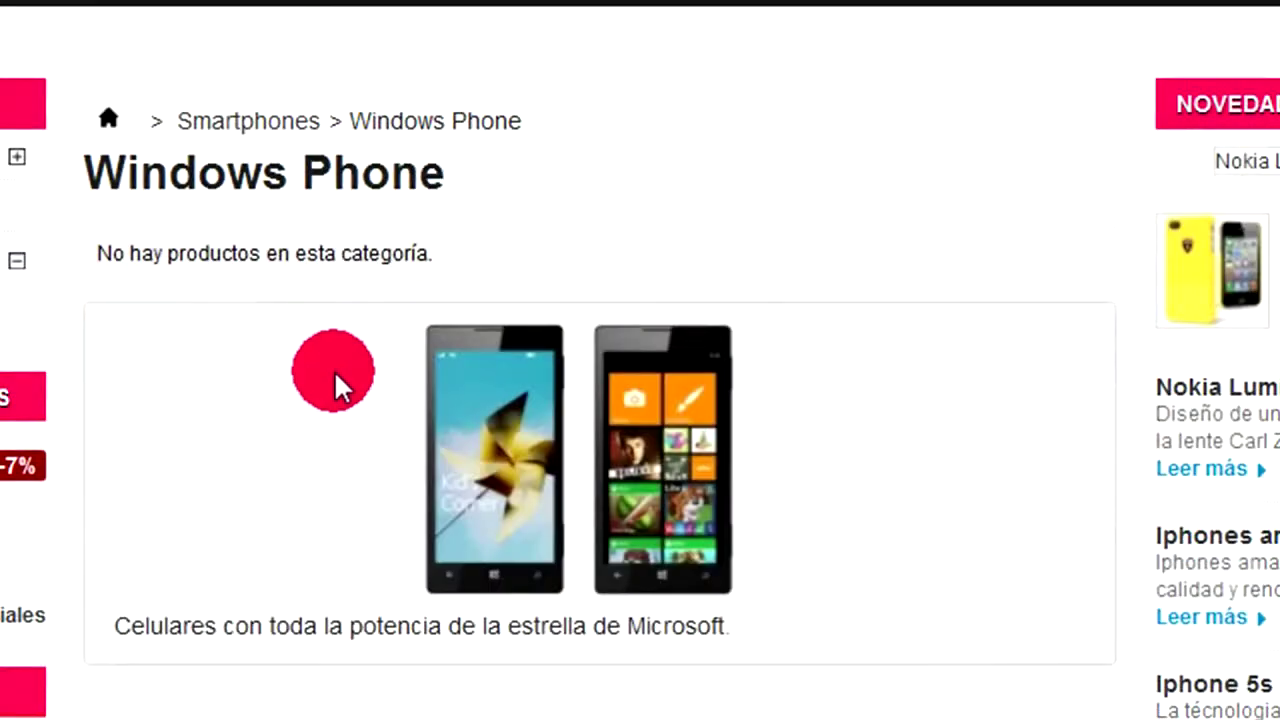
pyautogui.scroll(-2, 334, 372)
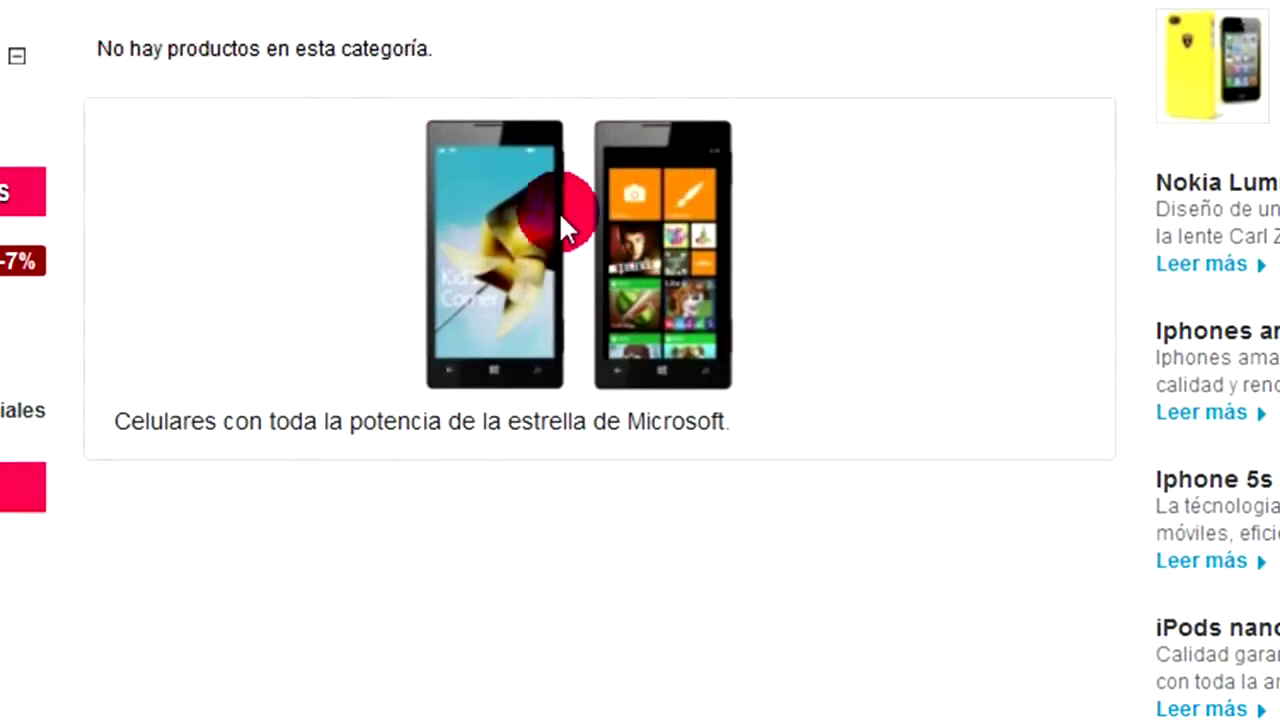
pyautogui.scroll(-2, 429, 370)
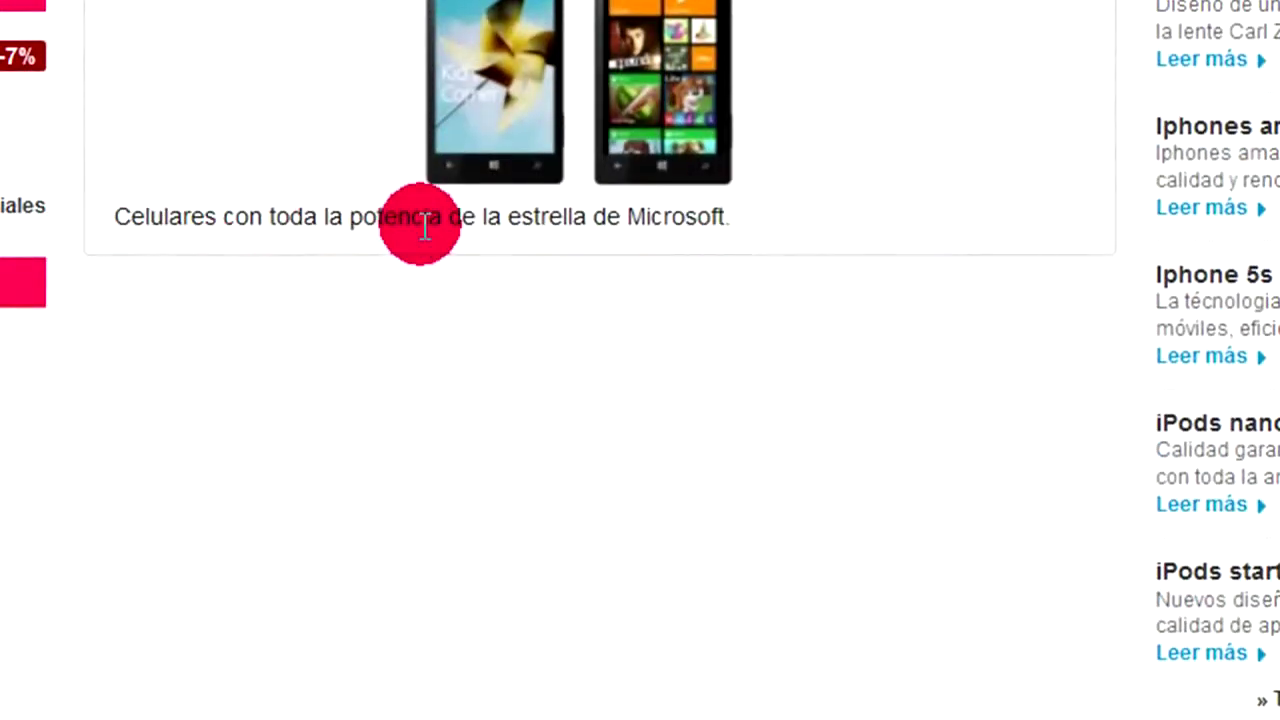
pyautogui.scroll(4, 414, 223)
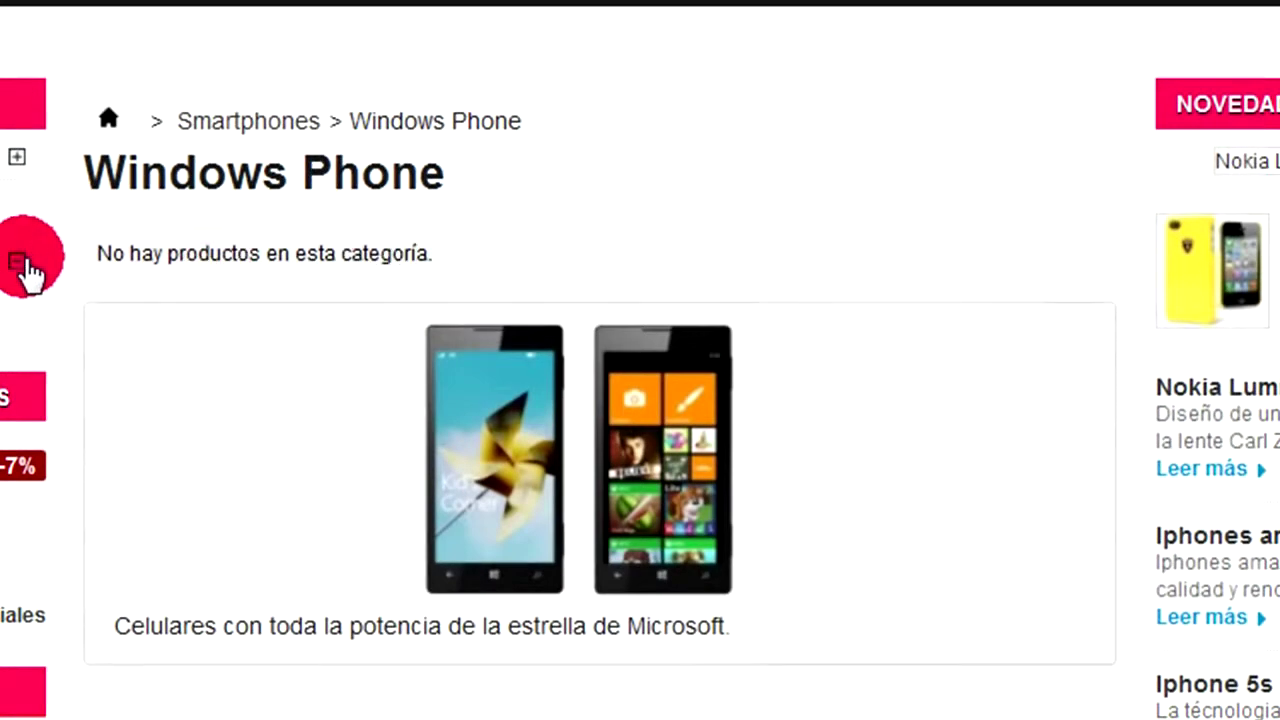
pyautogui.click(18, 263)
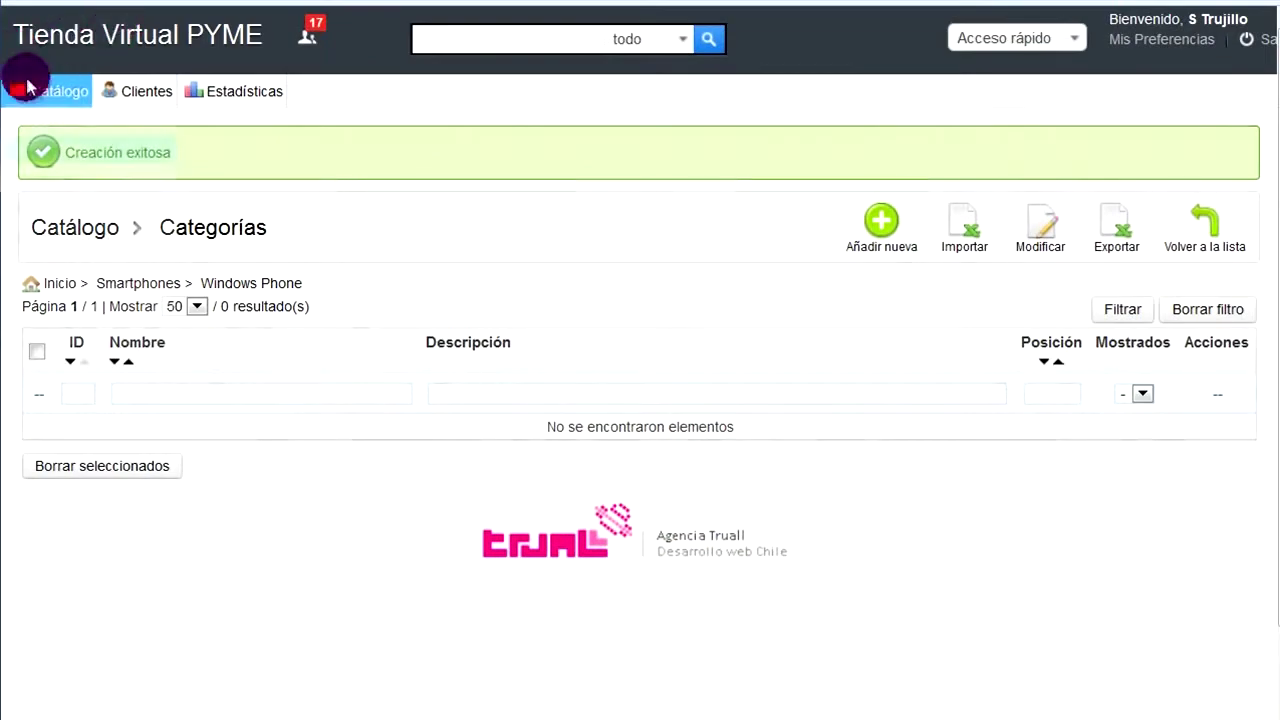
# Return to the store administration and start a new product in the catalog, looking over its information form
pyautogui.moveTo(43, 100)
pyautogui.click(47, 122)
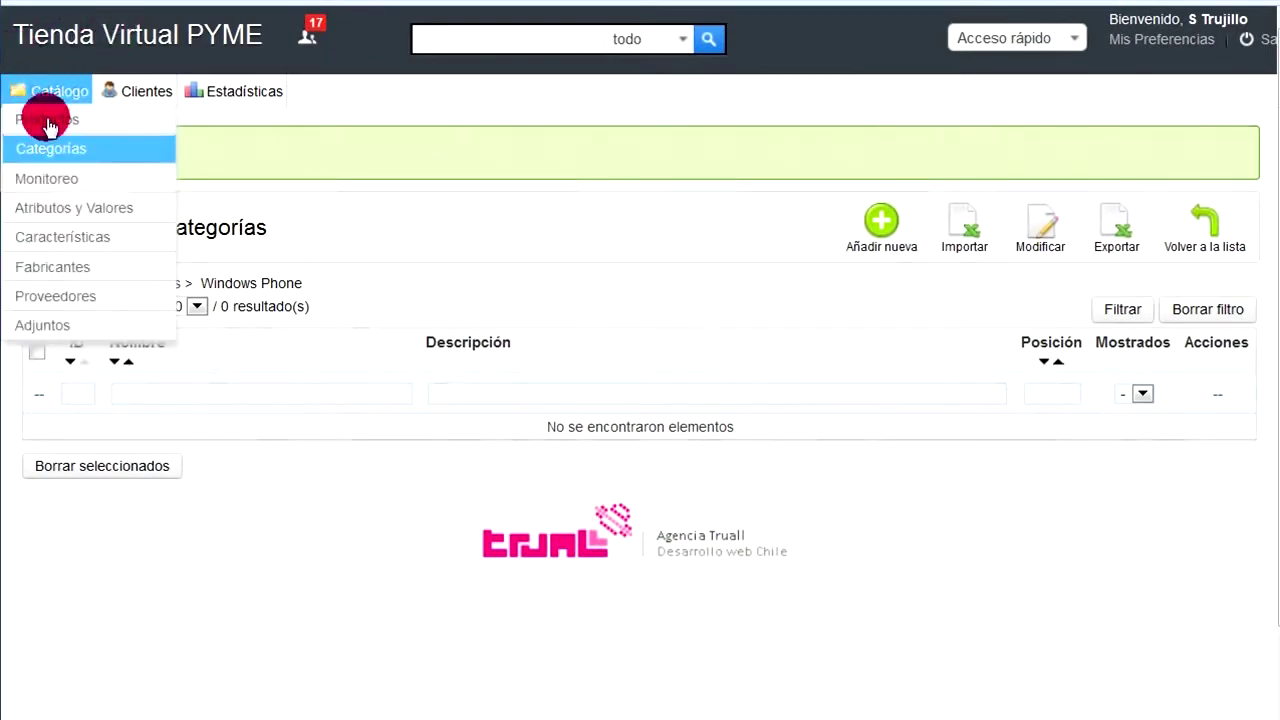
pyautogui.click(1066, 160)
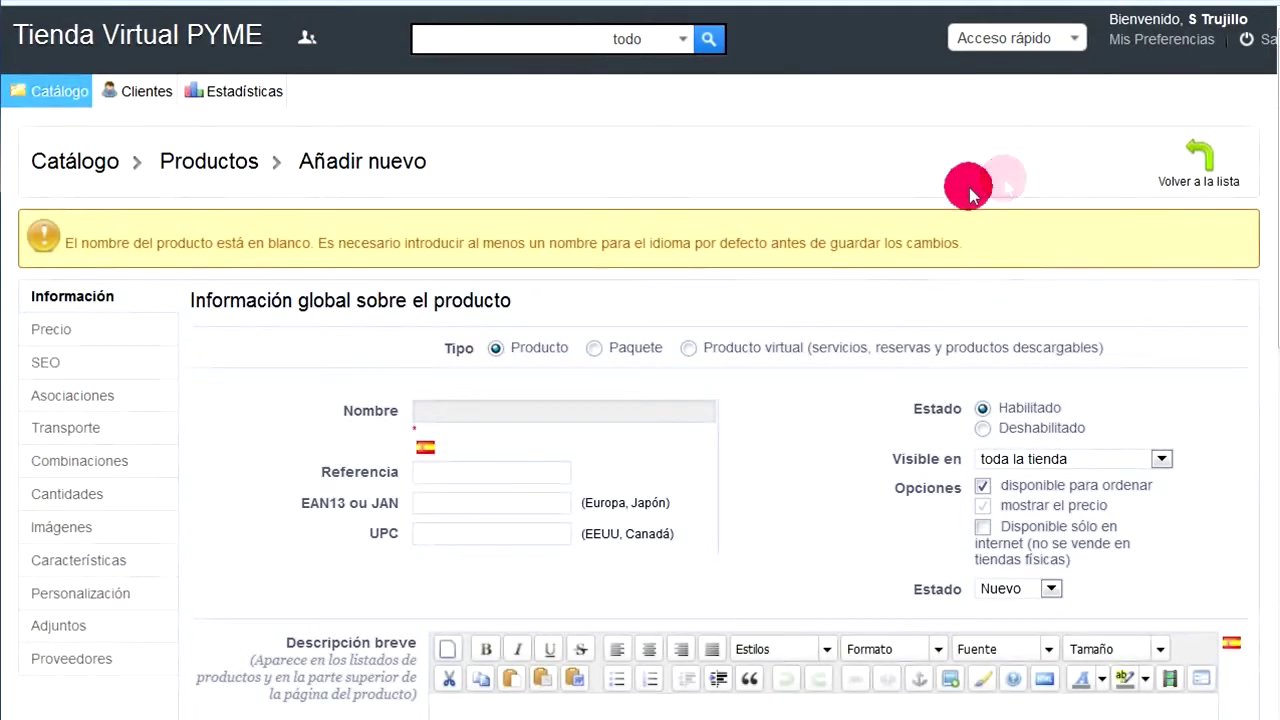
pyautogui.scroll(-5, 970, 195)
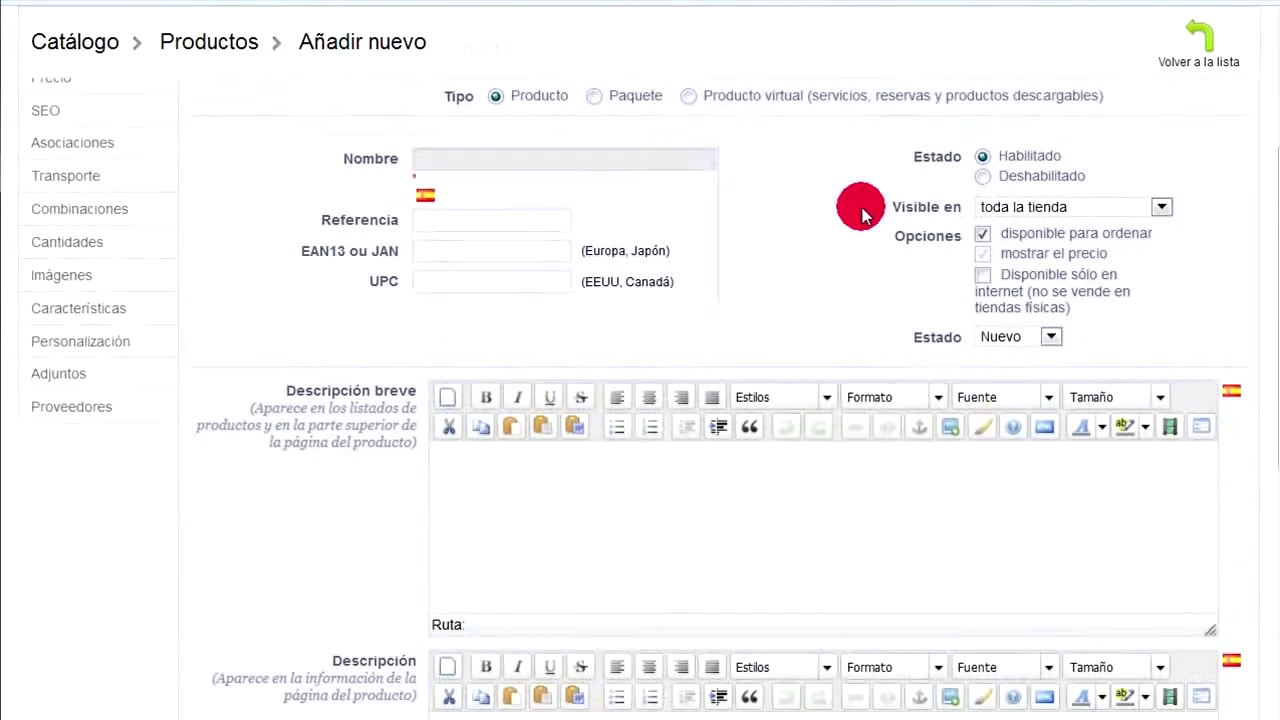
pyautogui.scroll(3, 862, 215)
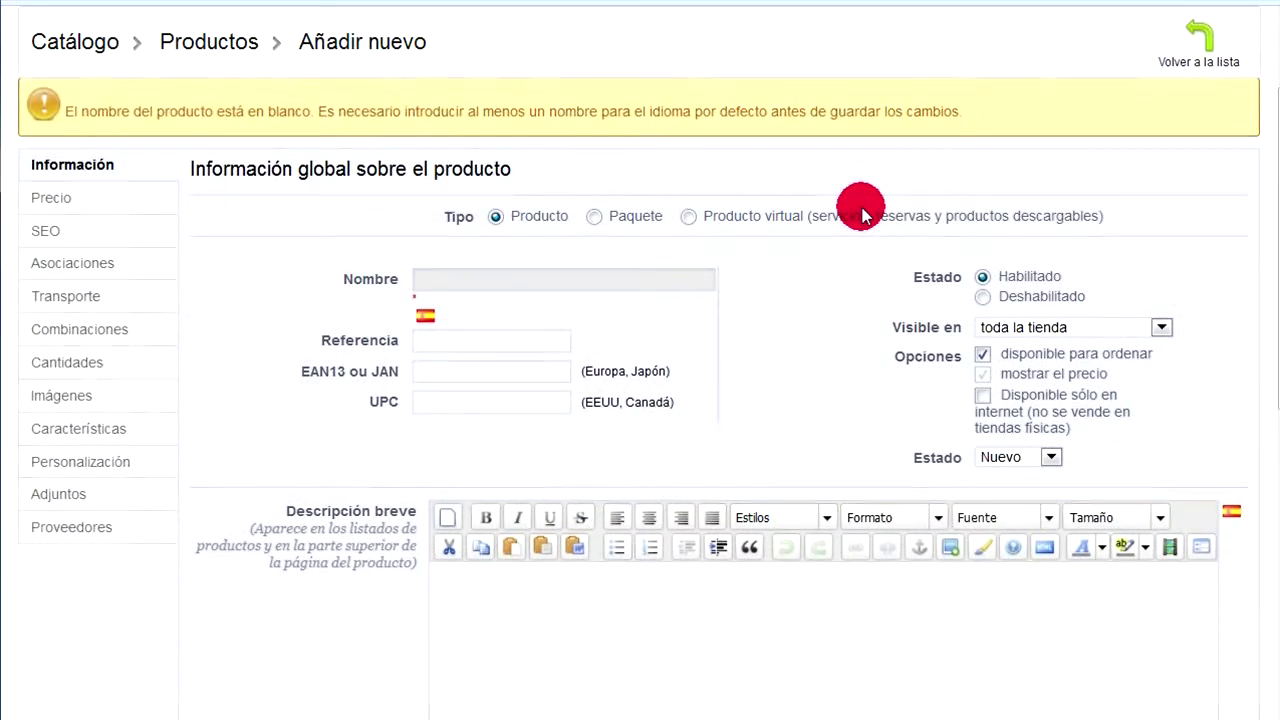
# Copy "Nokia Lumia 920" from descripcion.txt in Notepad into the new product's name
pyautogui.moveTo(500, 715)
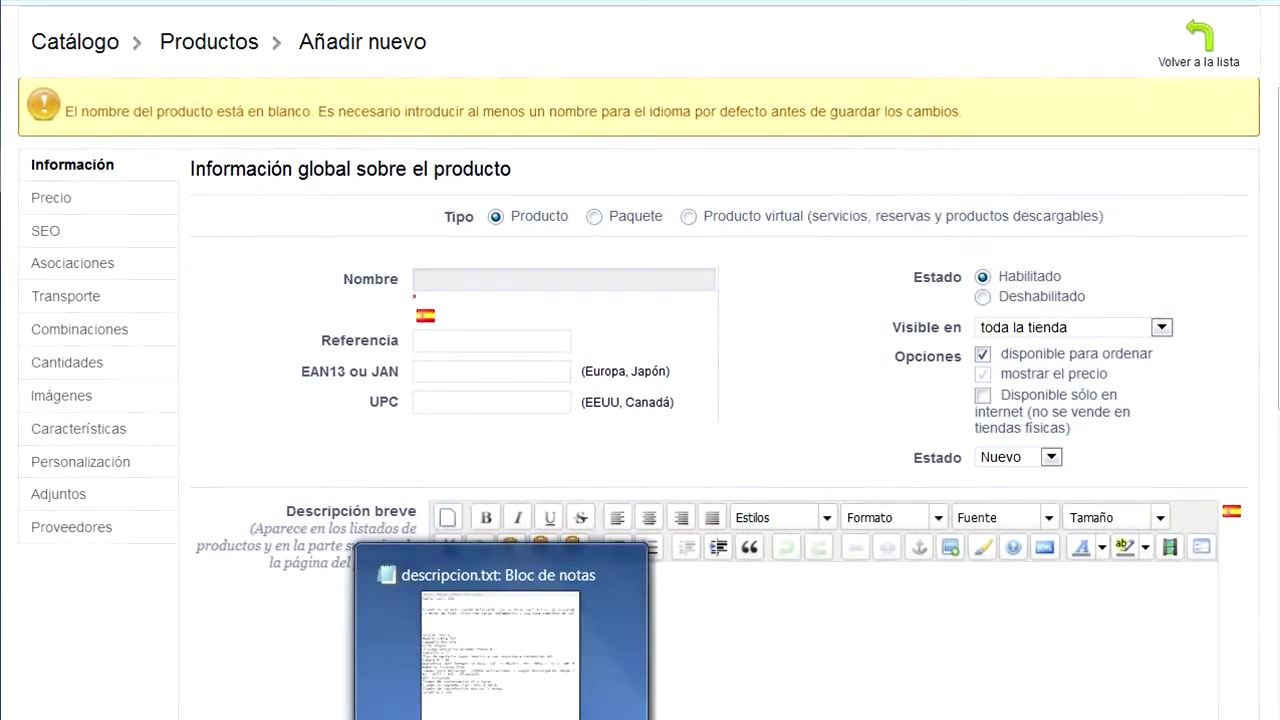
pyautogui.click(500, 660)
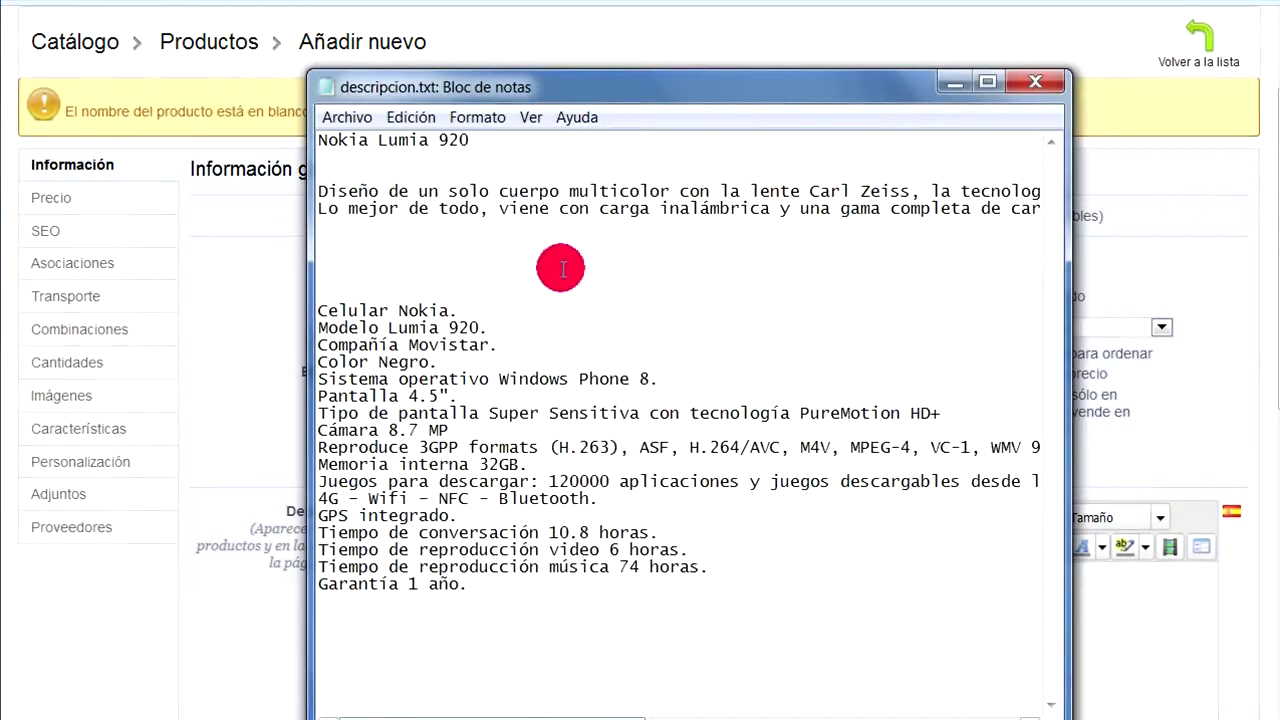
pyautogui.moveTo(477, 142); pyautogui.dragTo(272, 133)
pyautogui.hotkey('ctrl', 'c')
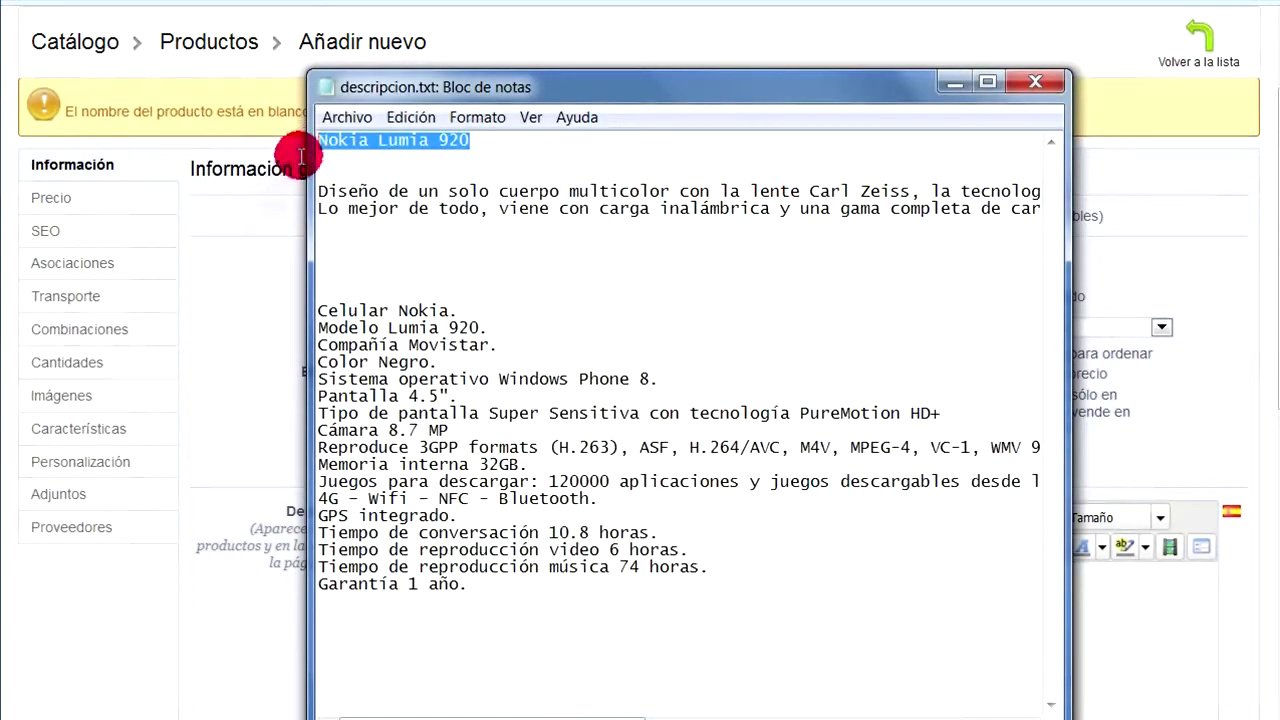
pyautogui.click(216, 265)
pyautogui.click(470, 279)
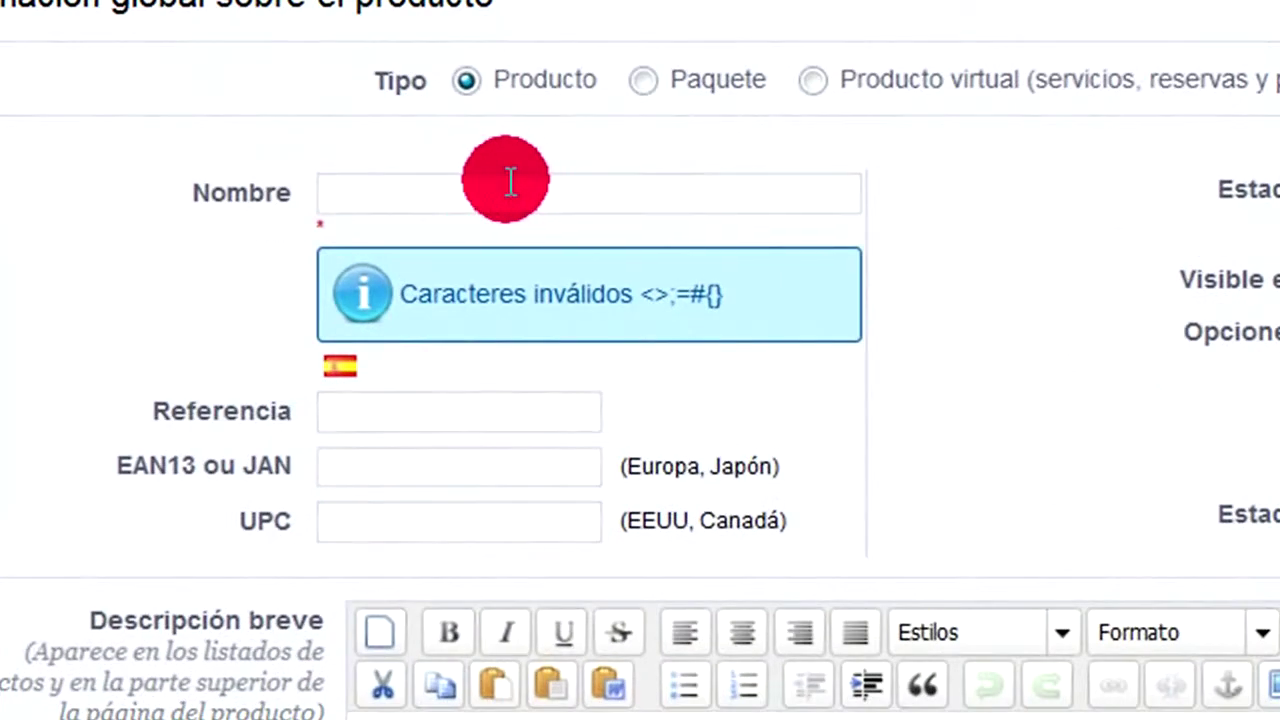
pyautogui.hotkey('ctrl', 'v')
pyautogui.click(945, 195)
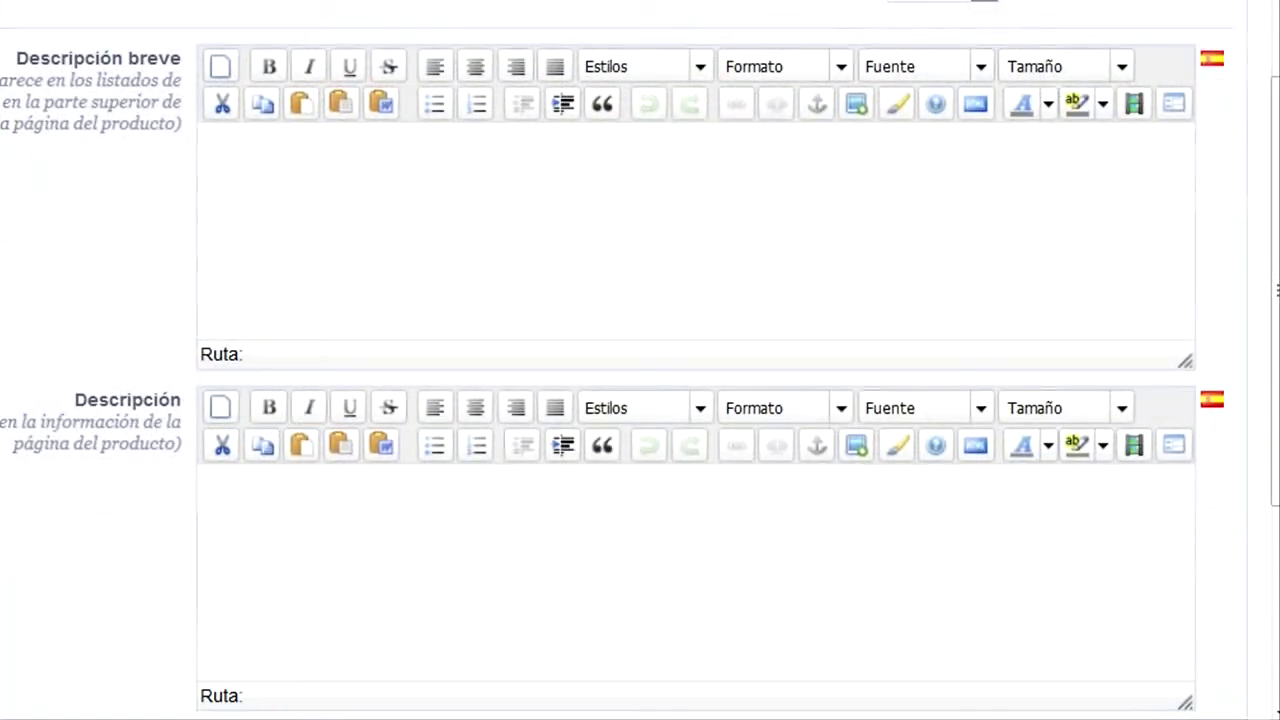
# Copy the text from "Diseño de un solo cuerpo multicolor" through "una pantalla de 4,5''" from descripcion.txt into the product's short description
pyautogui.hotkey('alt', 'Tab')
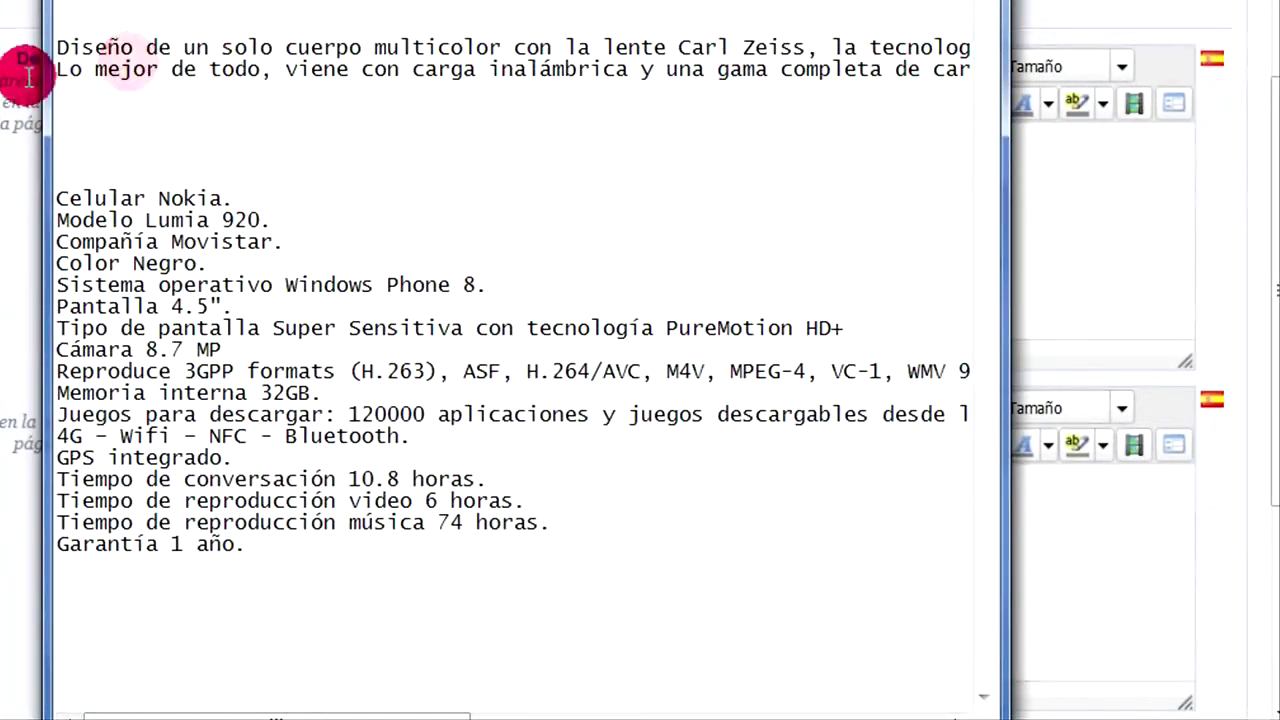
pyautogui.hotkey('alt', 'Tab')
pyautogui.write('Diseño de un solo cuerpo multicolor con la lente Carl Zeiss, la tecnología PureView con estabilización óptica de imagen y una pantalla de 4,5"')
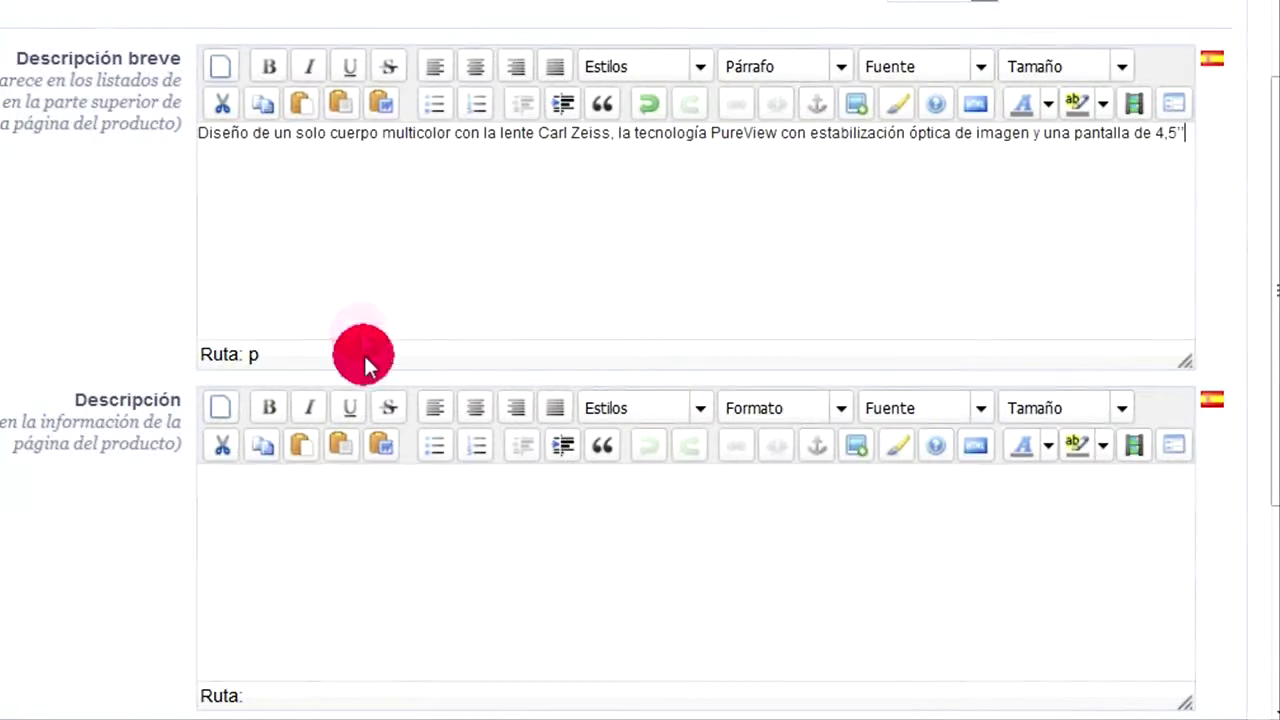
# Copy the full description and specifications from descripcion.txt into the product's long description, and separate "Lo mejor de todo" from the preceding paragraph
pyautogui.click(351, 526)
pyautogui.scroll(-3, 351, 526)
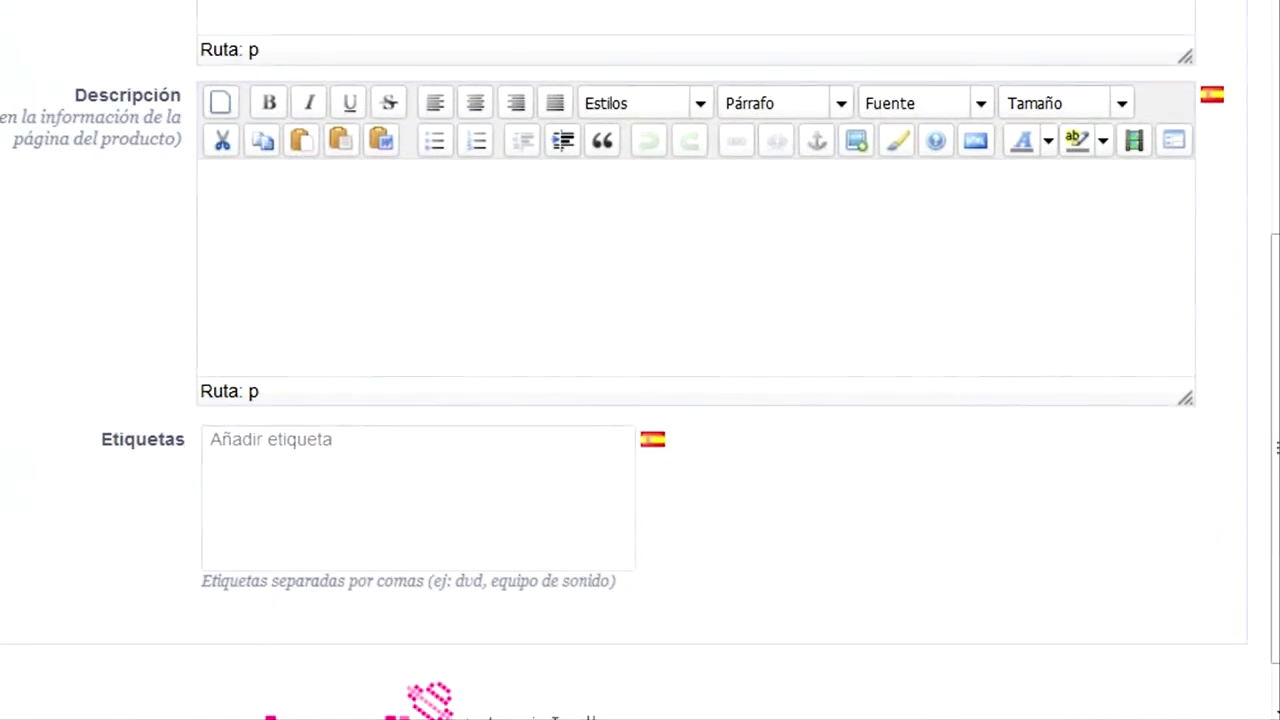
pyautogui.hotkey('alt', 'Tab')
pyautogui.click(300, 134)
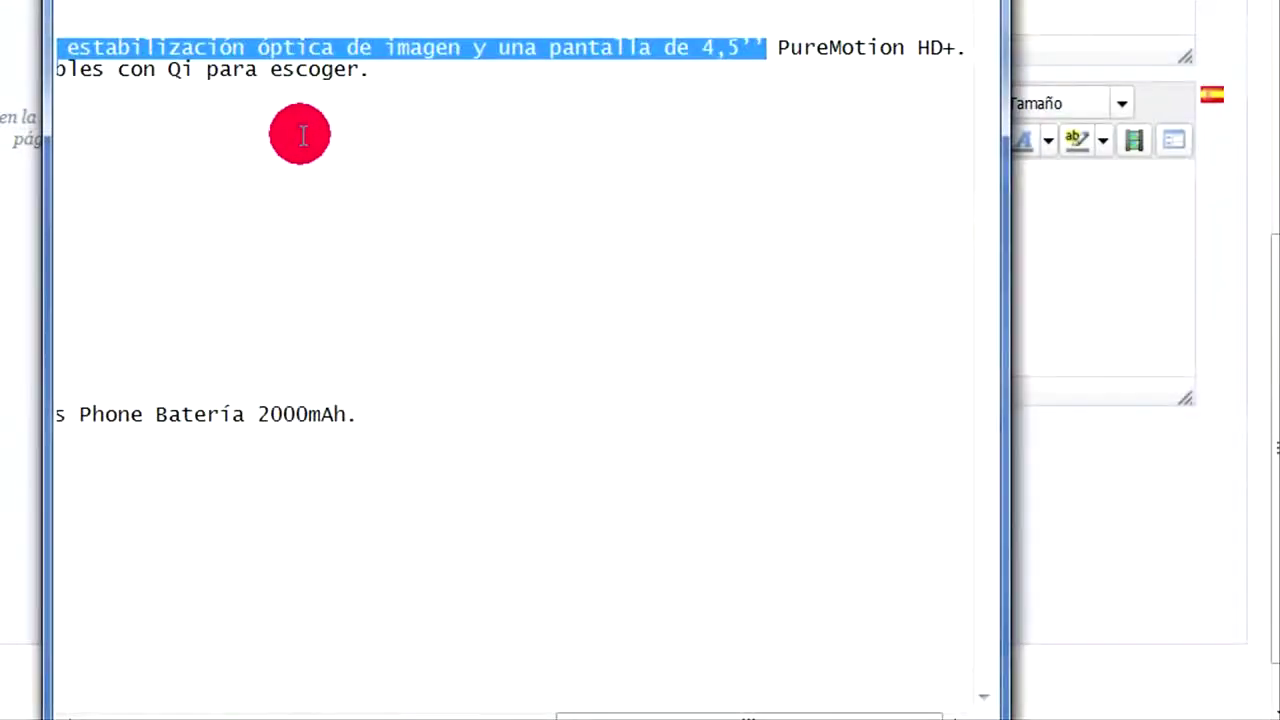
pyautogui.hotkey('alt', 'Tab')
pyautogui.hotkey('ctrl', 'v')
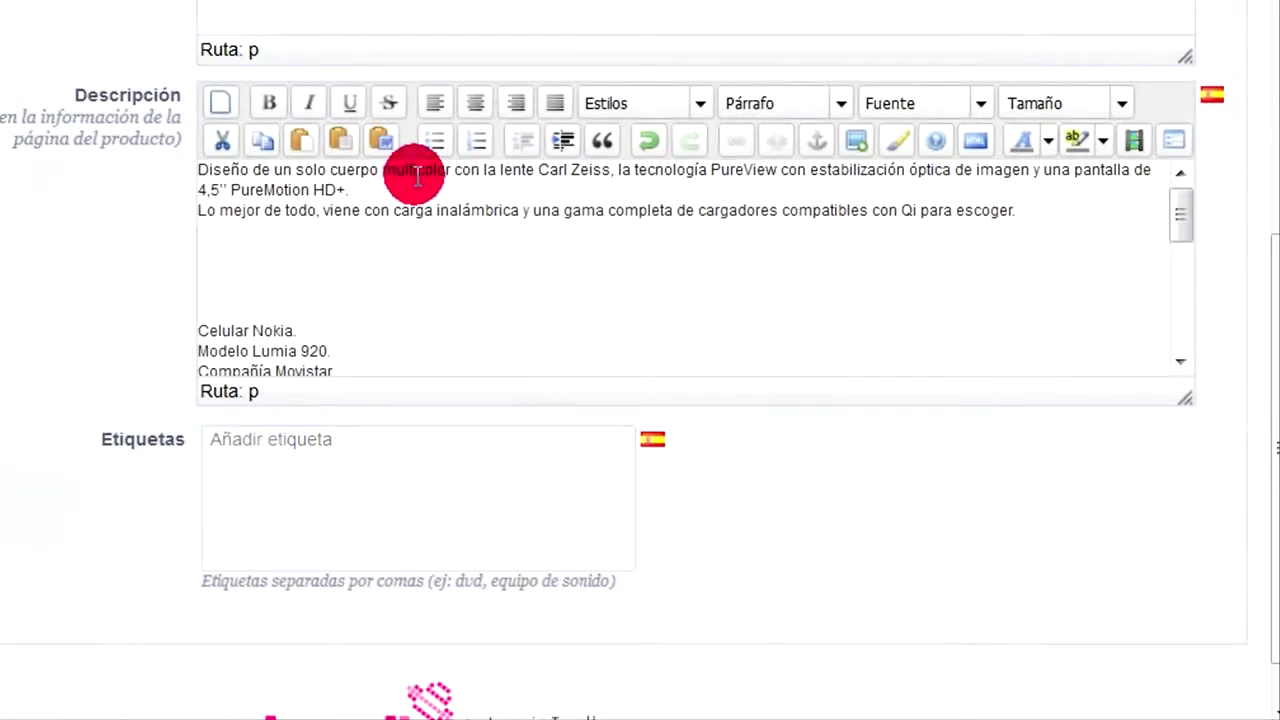
pyautogui.press('Return')
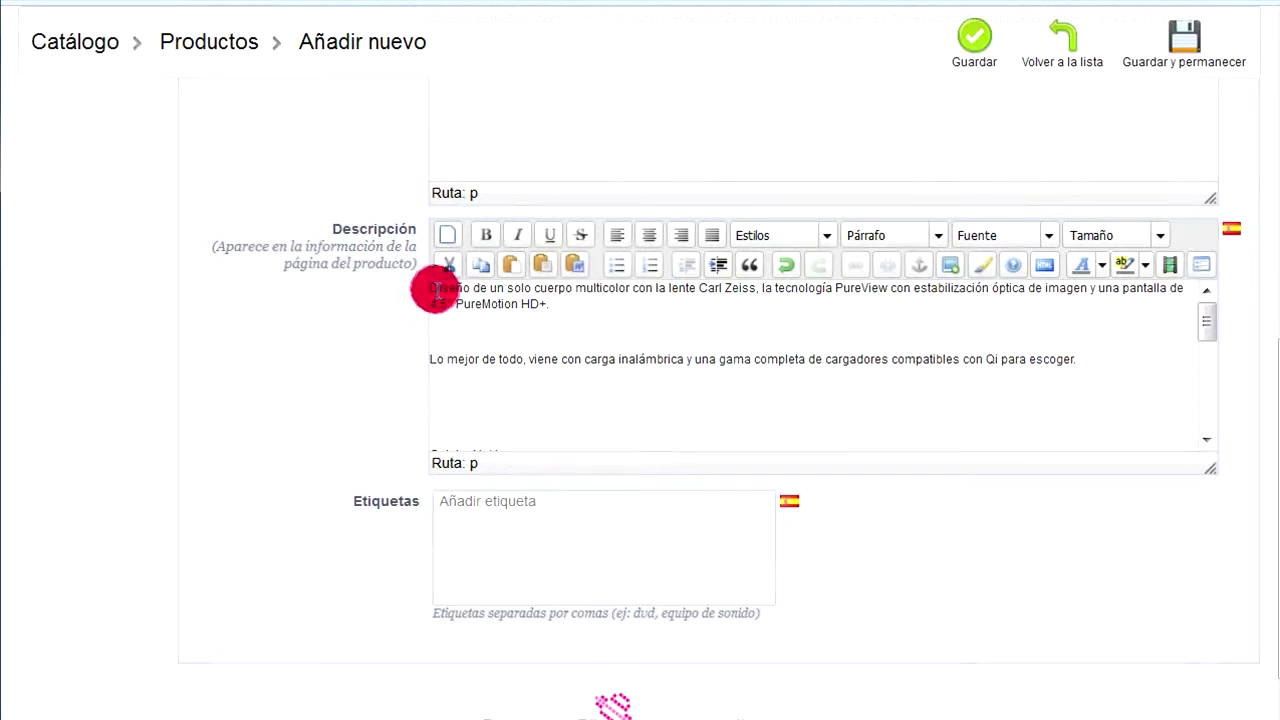
# Bold the long description's opening text from "Diseño de un solo cuerpo" through "la tecnología PureView"
pyautogui.moveTo(436, 290); pyautogui.dragTo(391, 286)
pyautogui.click(889, 292)
pyautogui.click(478, 236)
# Reduce the gap above the "Lo mejor de todo" paragraph to one blank line
pyautogui.click(450, 338)
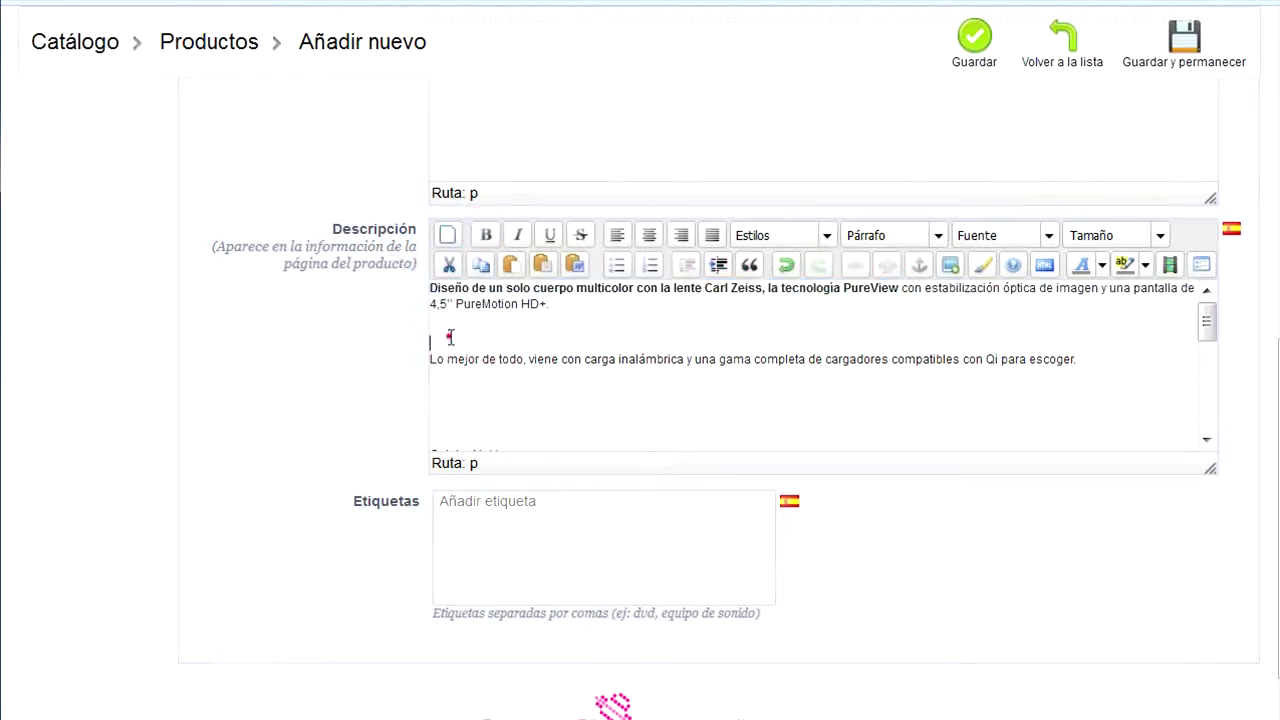
pyautogui.press('BackSpace')
pyautogui.press('BackSpace')
pyautogui.press('Return')
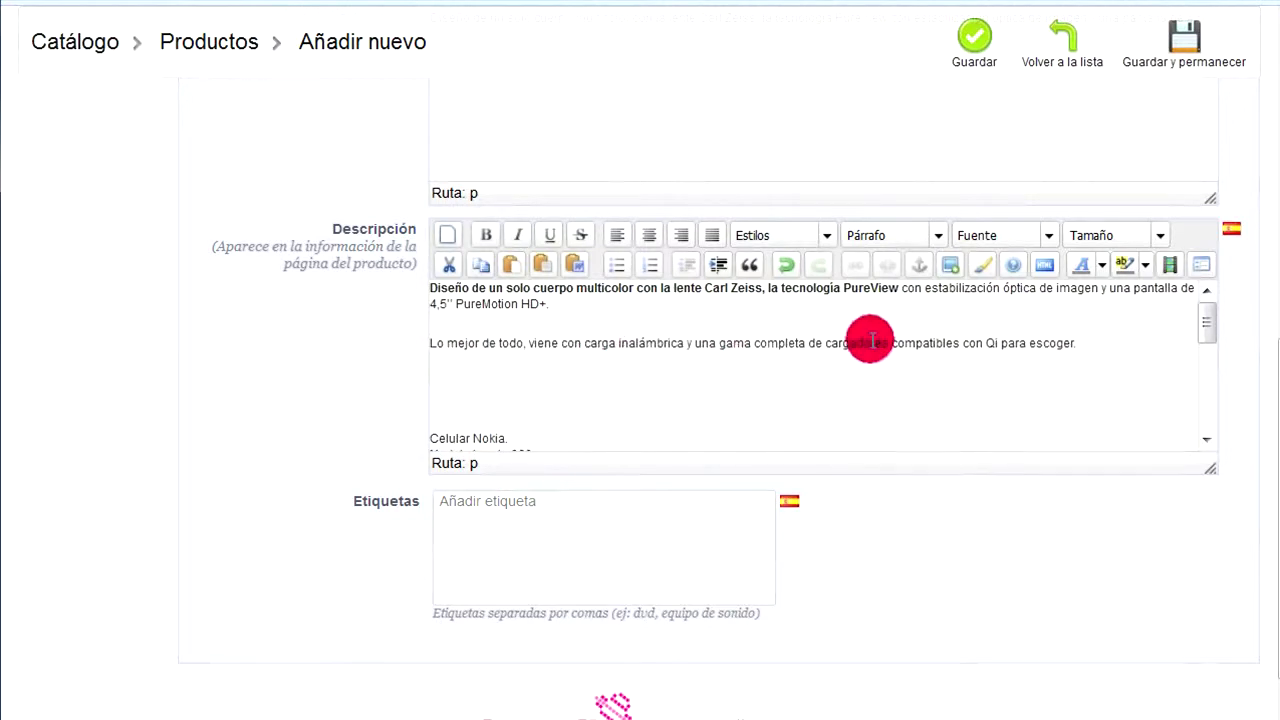
# Delete two blank lines between the "Lo mejor de todo" paragraph and the specifications in the long description
pyautogui.click(1063, 346)
pyautogui.click(463, 391)
pyautogui.press('Delete')
pyautogui.press('Delete')
# Format the specifications starting at "Celular Nokia" in the long description as a bulleted list
pyautogui.scroll(-3, 443, 309)
pyautogui.scroll(3, 440, 330)
pyautogui.moveTo(430, 385); pyautogui.dragTo(571, 417)
pyautogui.click(617, 264)
pyautogui.click(614, 363)
pyautogui.scroll(3, 631, 366)
pyautogui.scroll(-5, 600, 400)
pyautogui.click(604, 396)
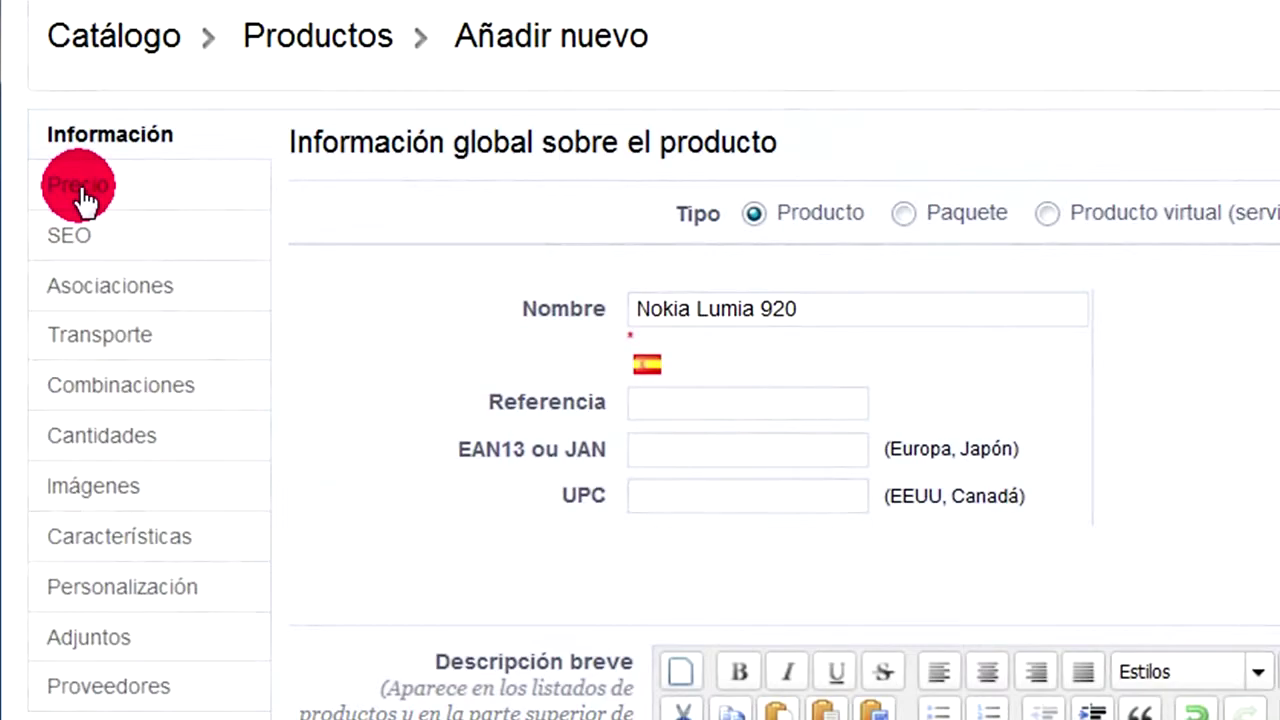
# Save the new product to enable its pricing, and set and save its retail price without IVA as 420000
pyautogui.click(80, 190)
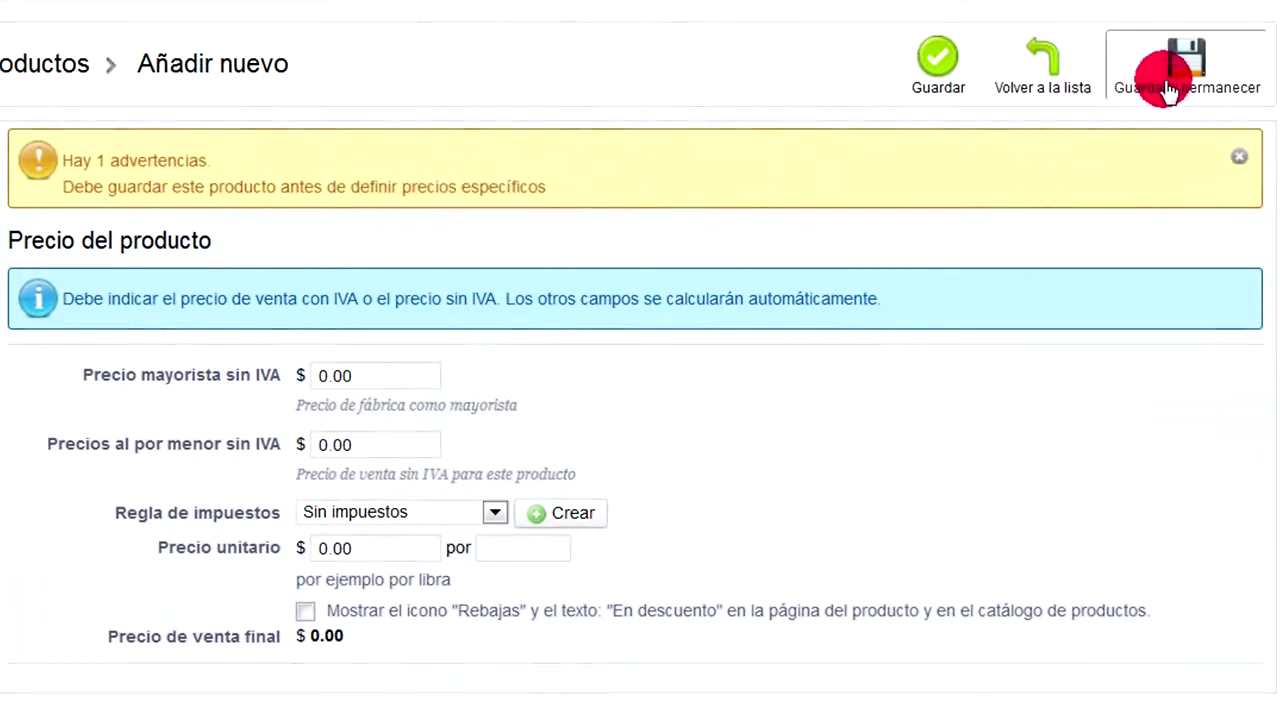
pyautogui.click(1205, 100)
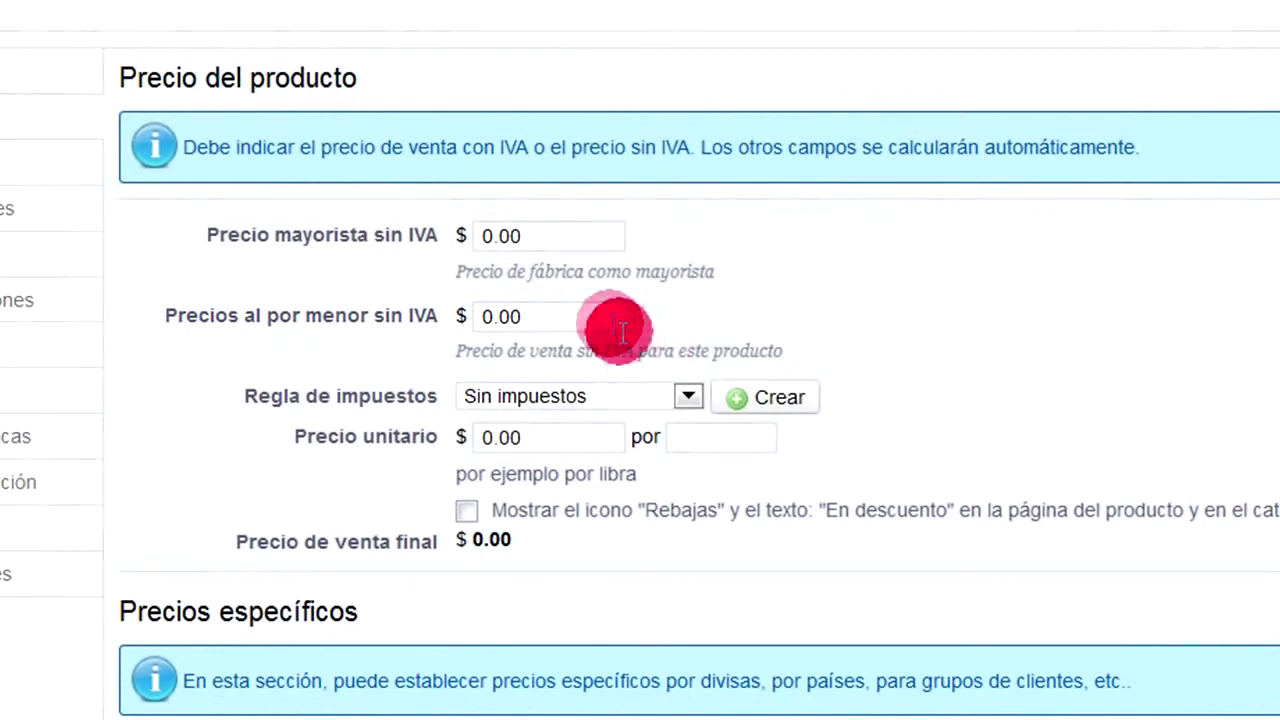
pyautogui.moveTo(594, 317); pyautogui.dragTo(430, 312)
pyautogui.press('BackSpace')
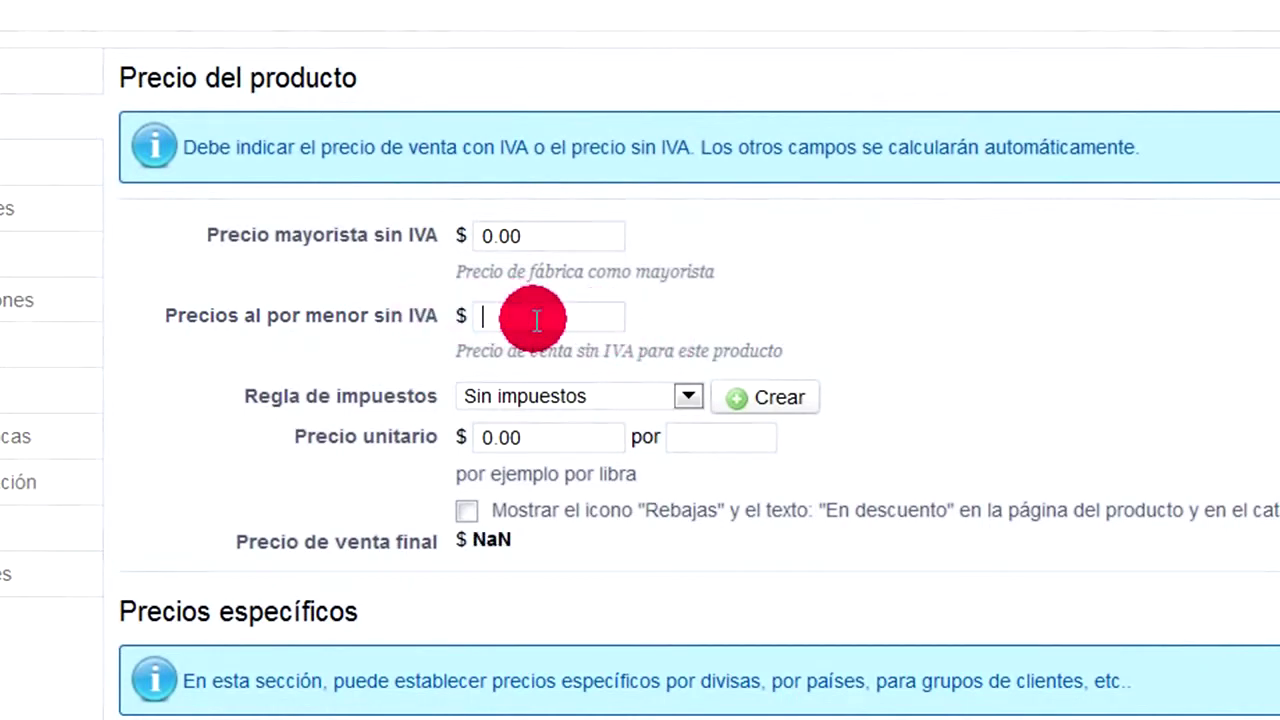
pyautogui.click(531, 317)
pyautogui.click(531, 353)
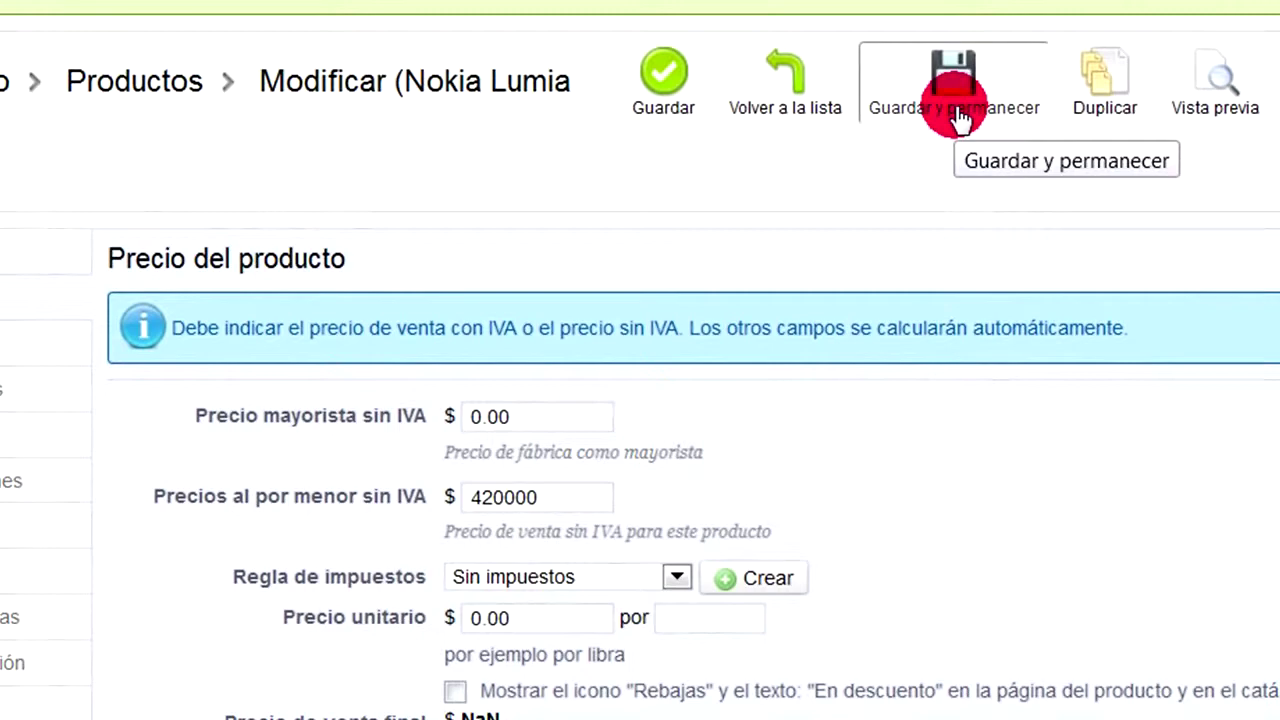
pyautogui.click(958, 115)
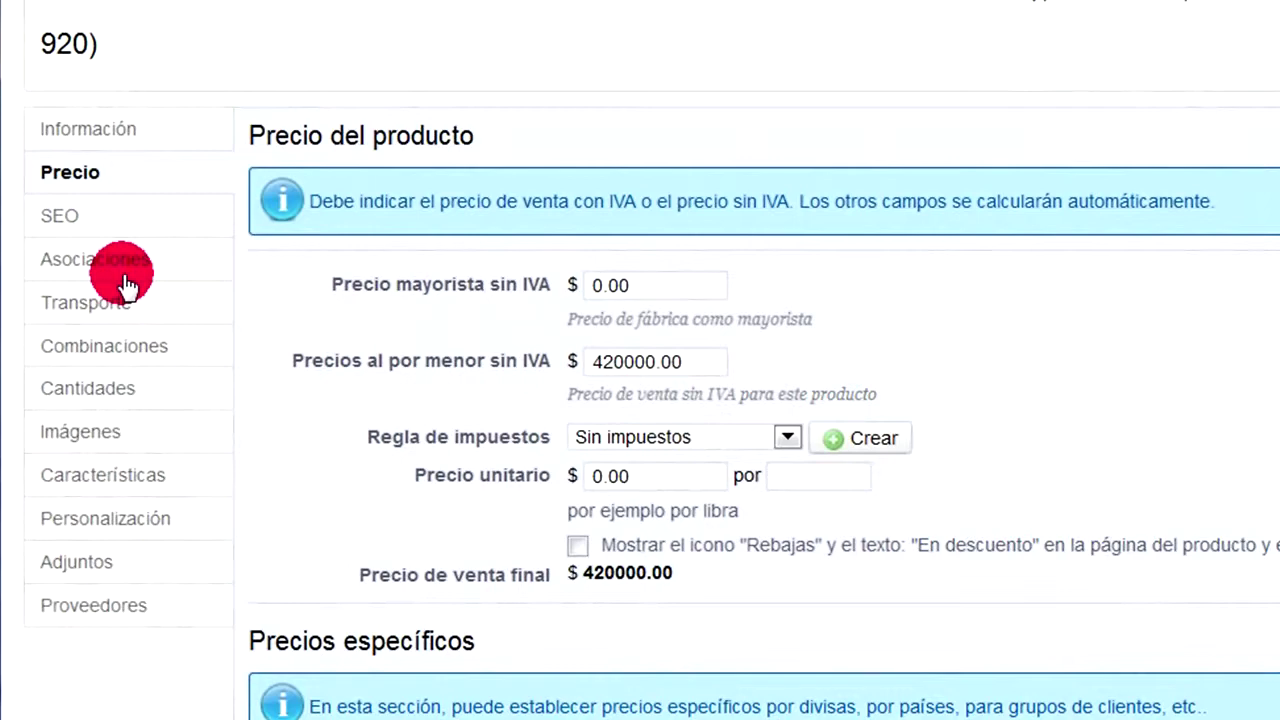
# Associate the product with the Windows Phone subcategory under Smartphones
pyautogui.click(127, 279)
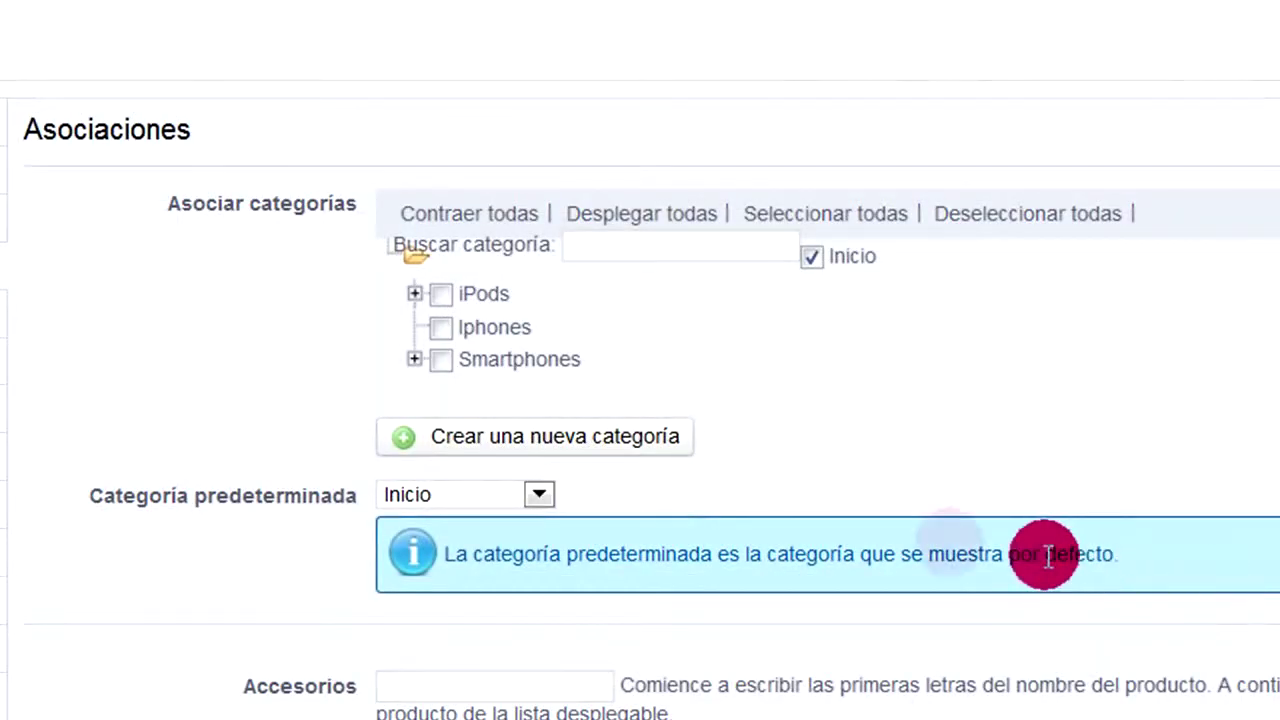
pyautogui.click(413, 362)
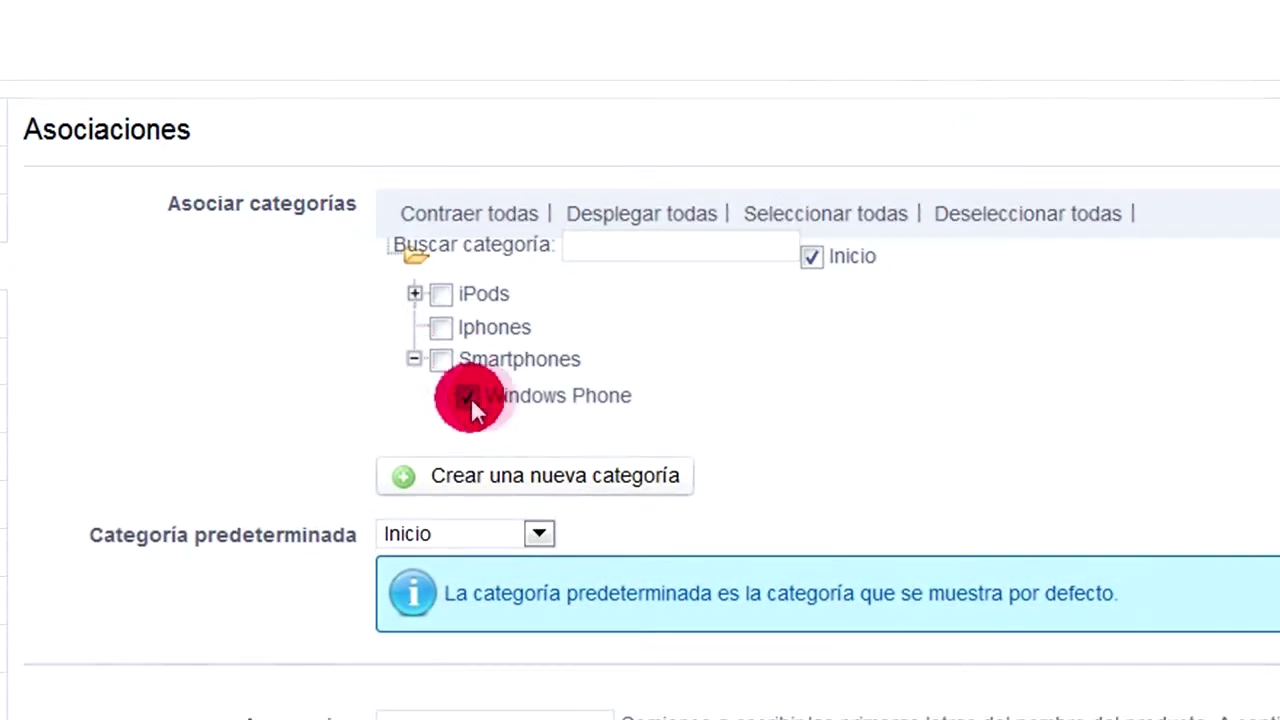
pyautogui.click(466, 397)
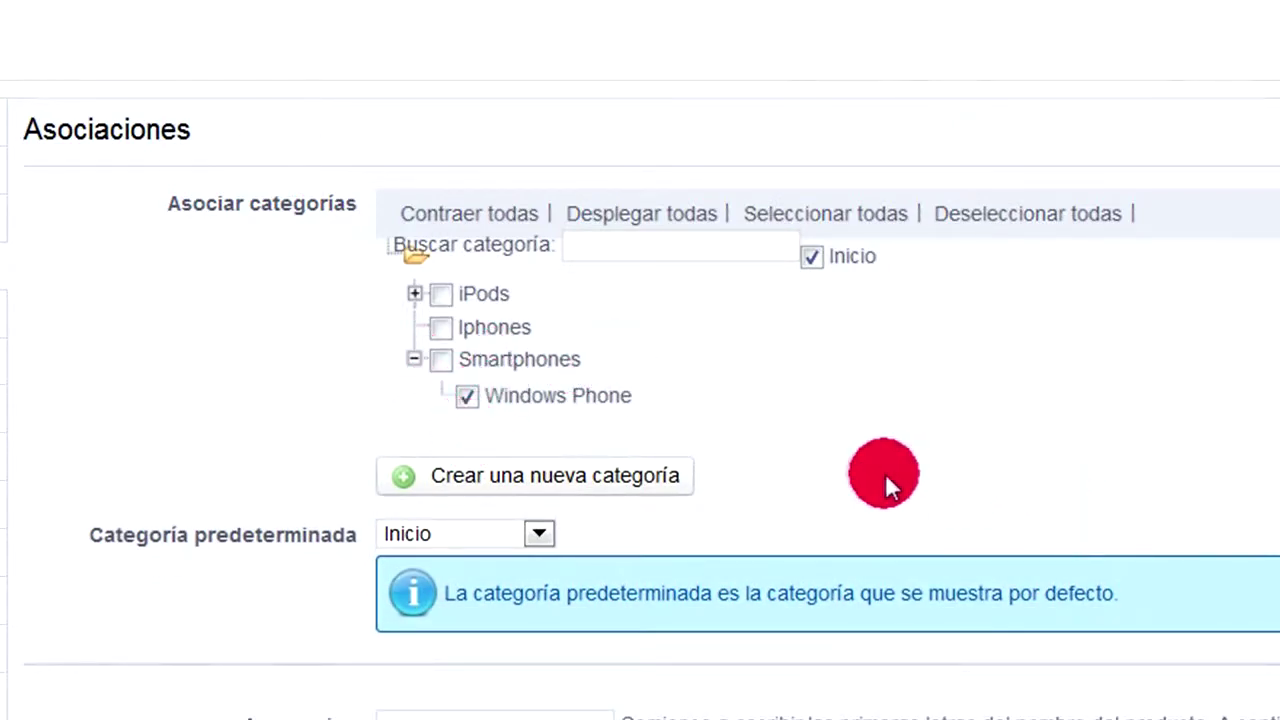
pyautogui.scroll(-2, 862, 483)
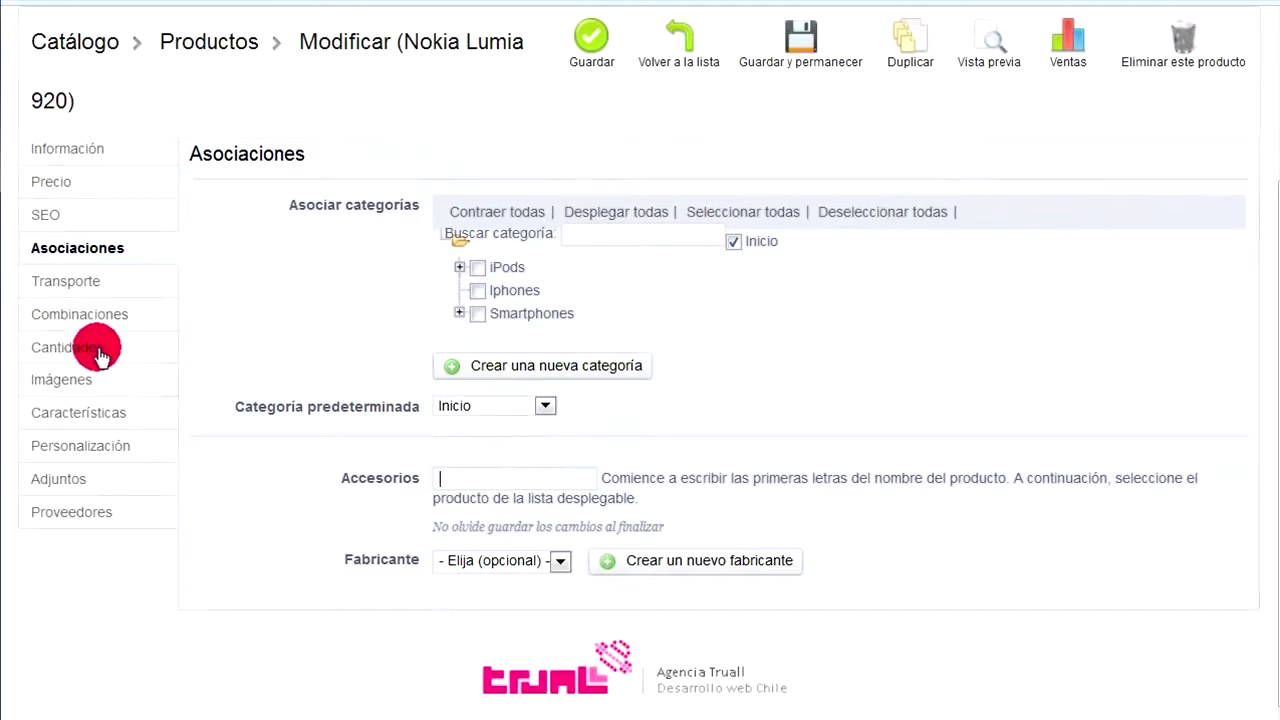
# Set the Nokia Lumia 920's available quantity to 50, specified manually
pyautogui.click(98, 350)
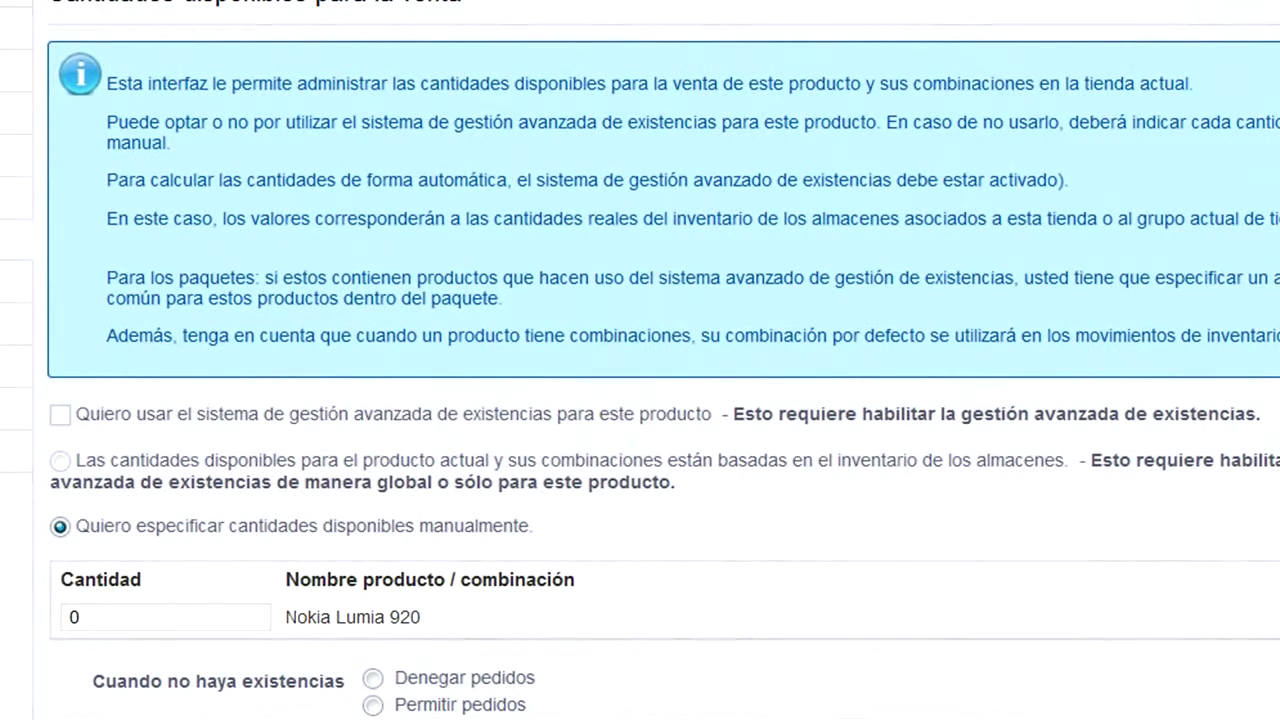
pyautogui.scroll(-2, 140, 267)
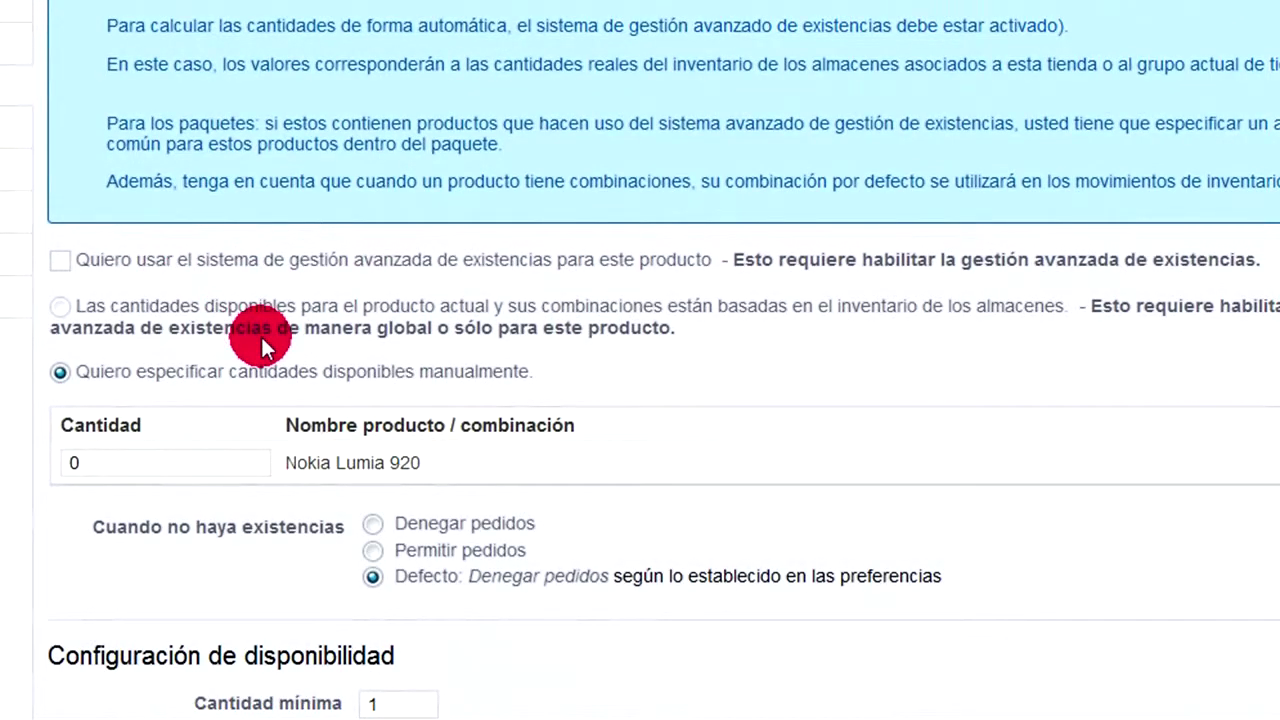
pyautogui.doubleClick(190, 462)
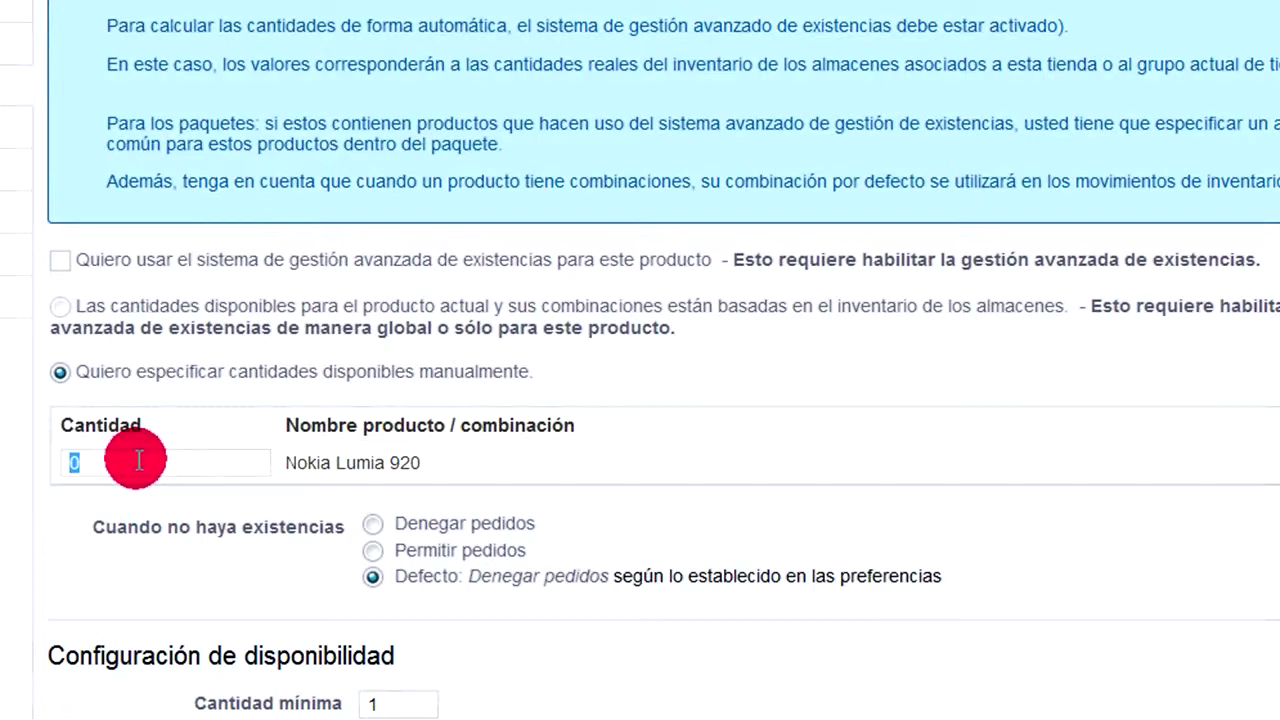
pyautogui.write('50')
pyautogui.scroll(-1, 126, 466)
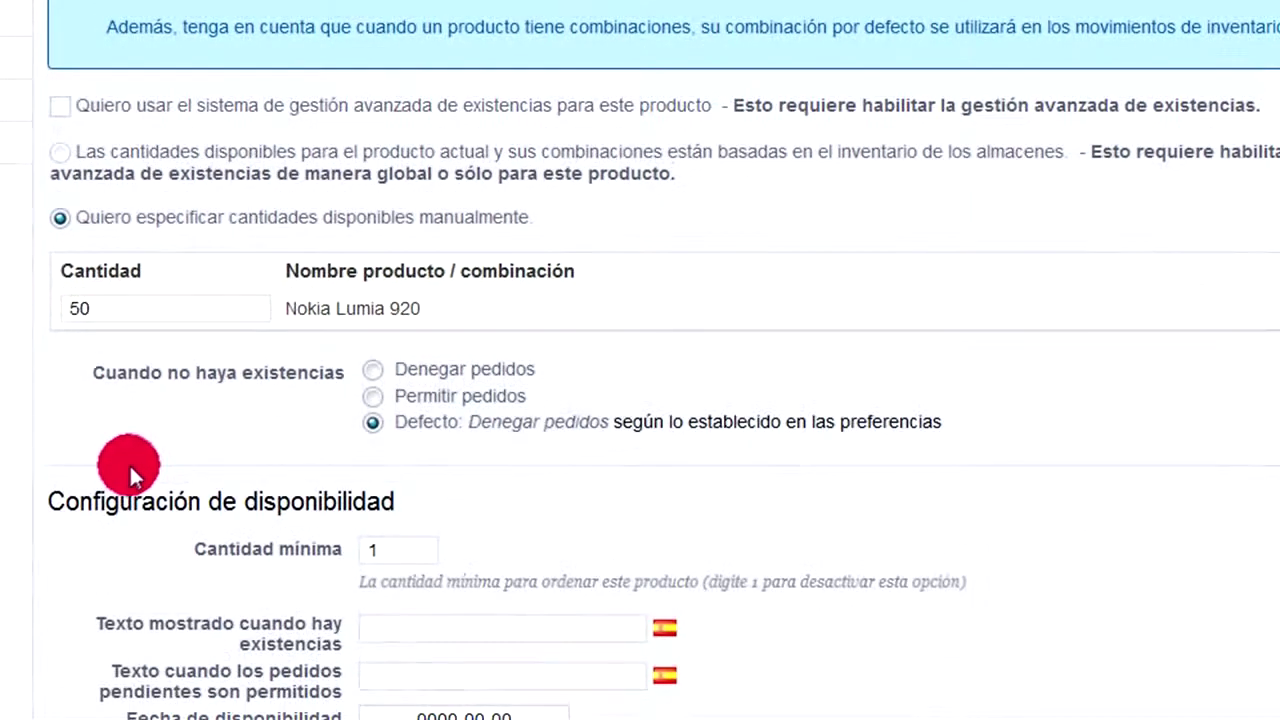
pyautogui.scroll(-1, 130, 466)
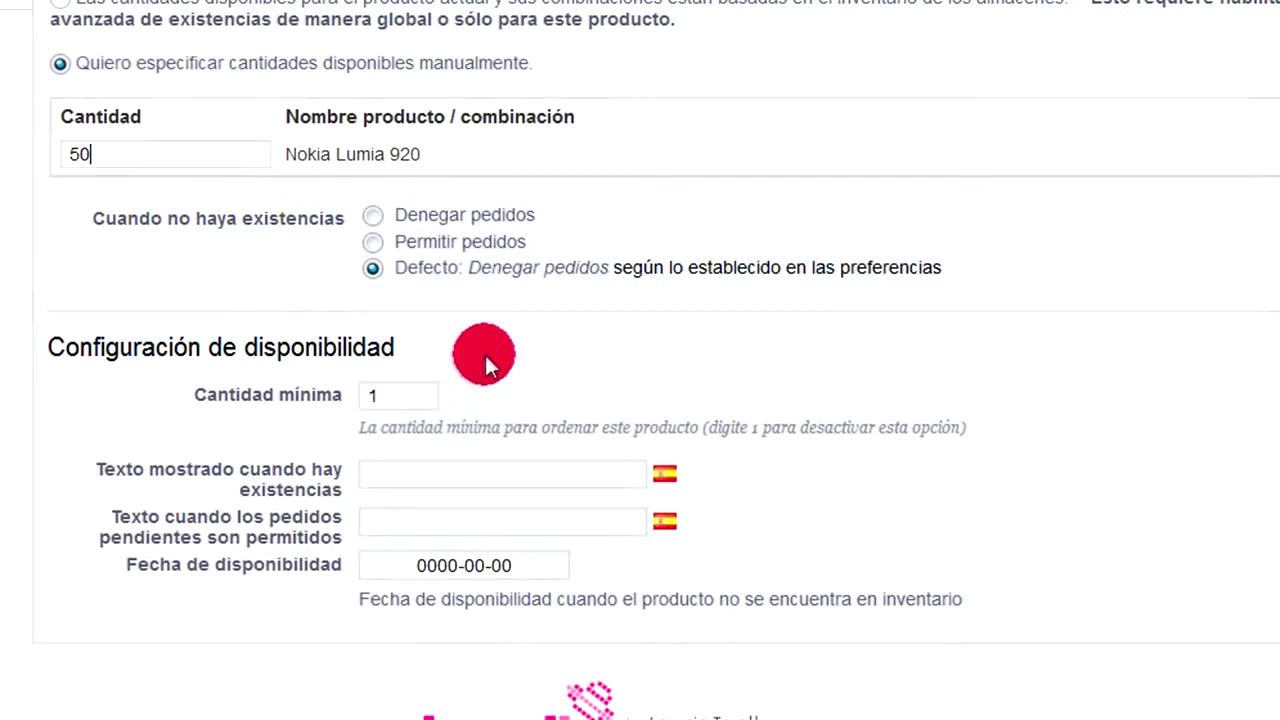
pyautogui.scroll(5, 352, 383)
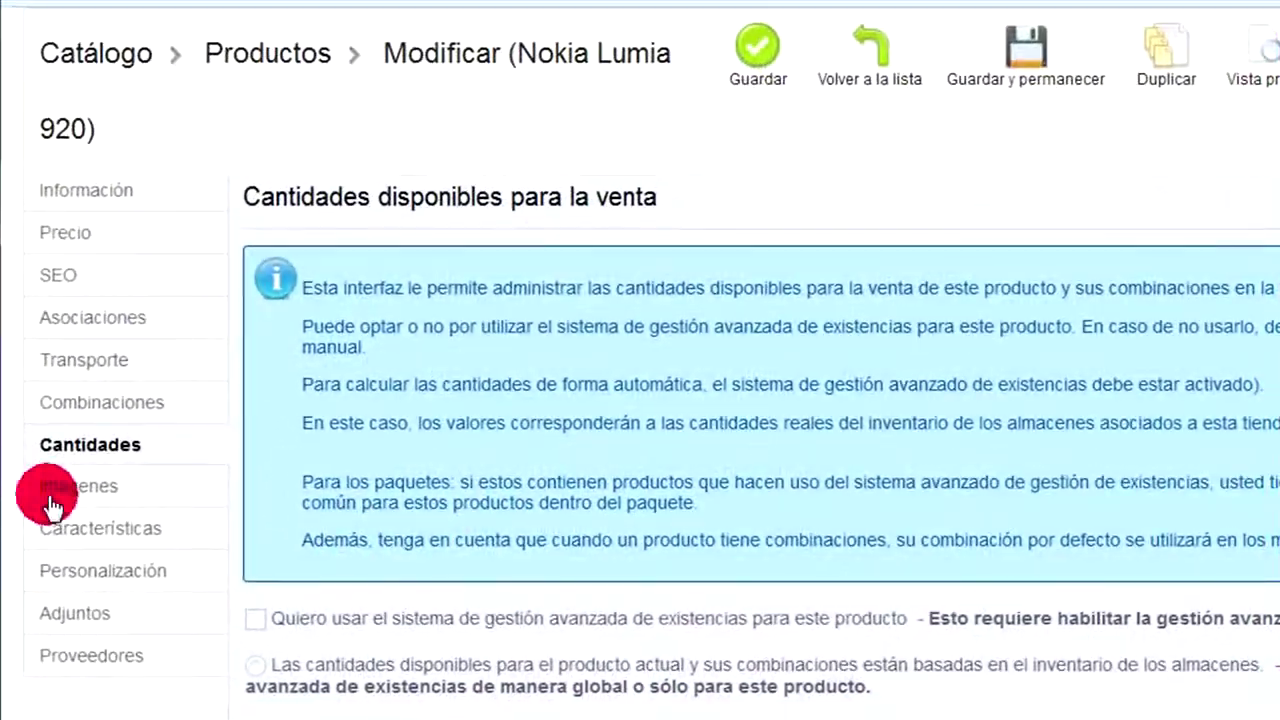
# Upload nlblanco.jpg, nl-red.jpg and nlyellow.jpg as the product's images, and save the product
pyautogui.click(53, 500)
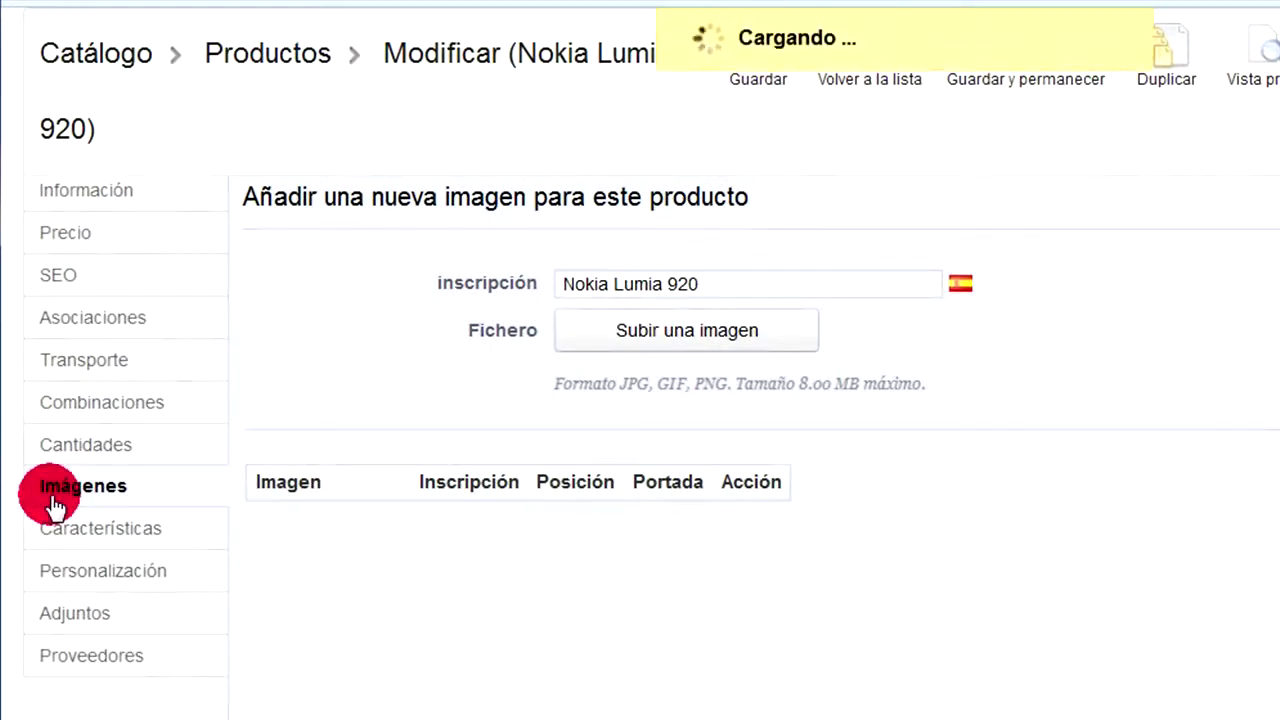
pyautogui.click(649, 345)
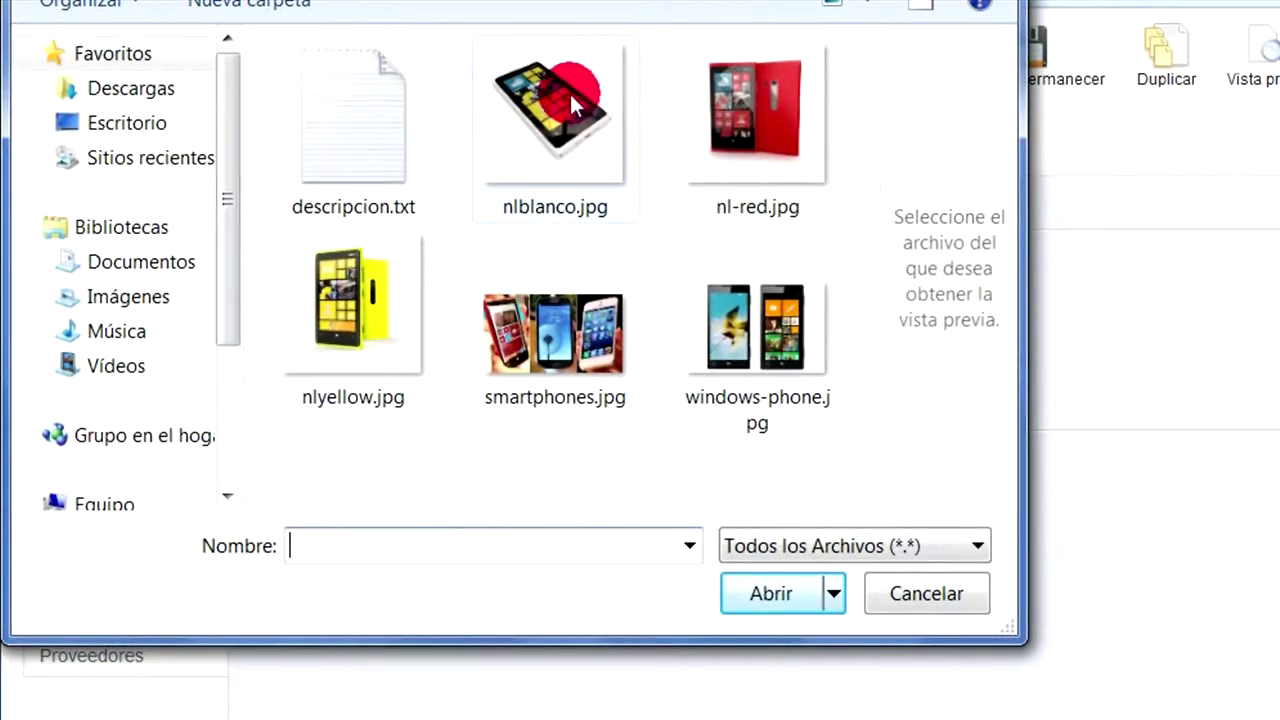
pyautogui.doubleClick(575, 91)
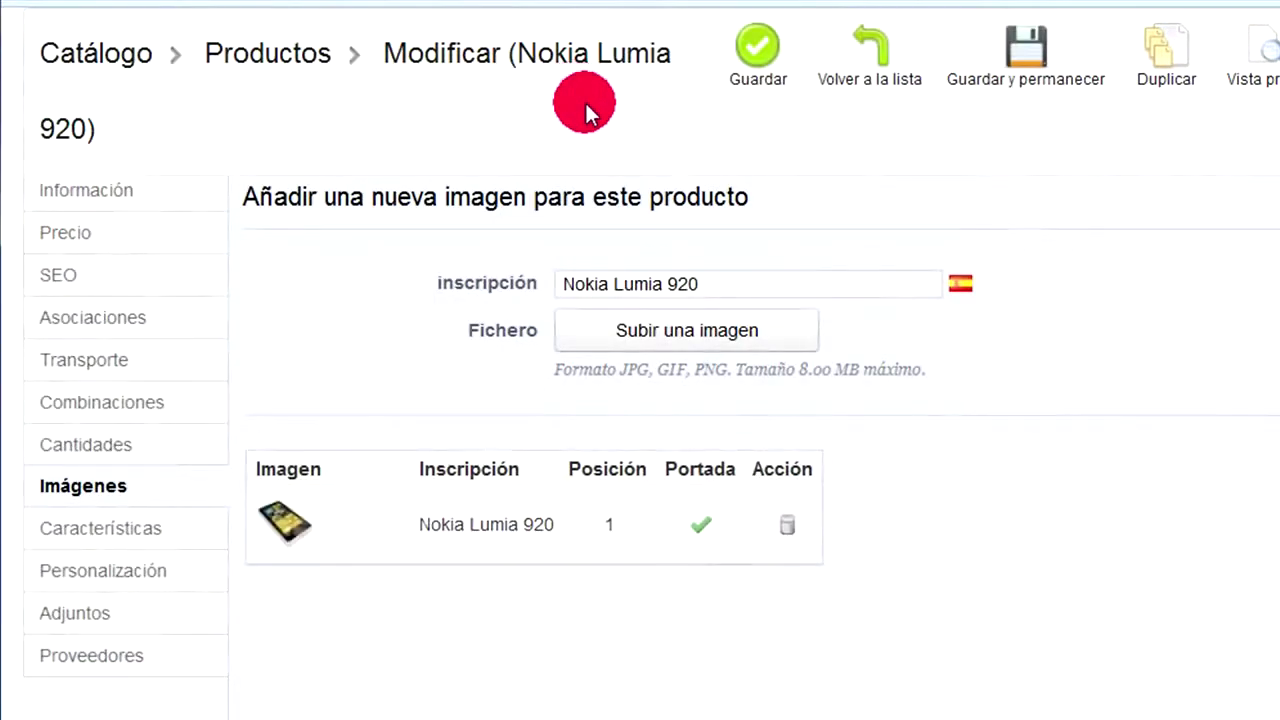
pyautogui.click(772, 330)
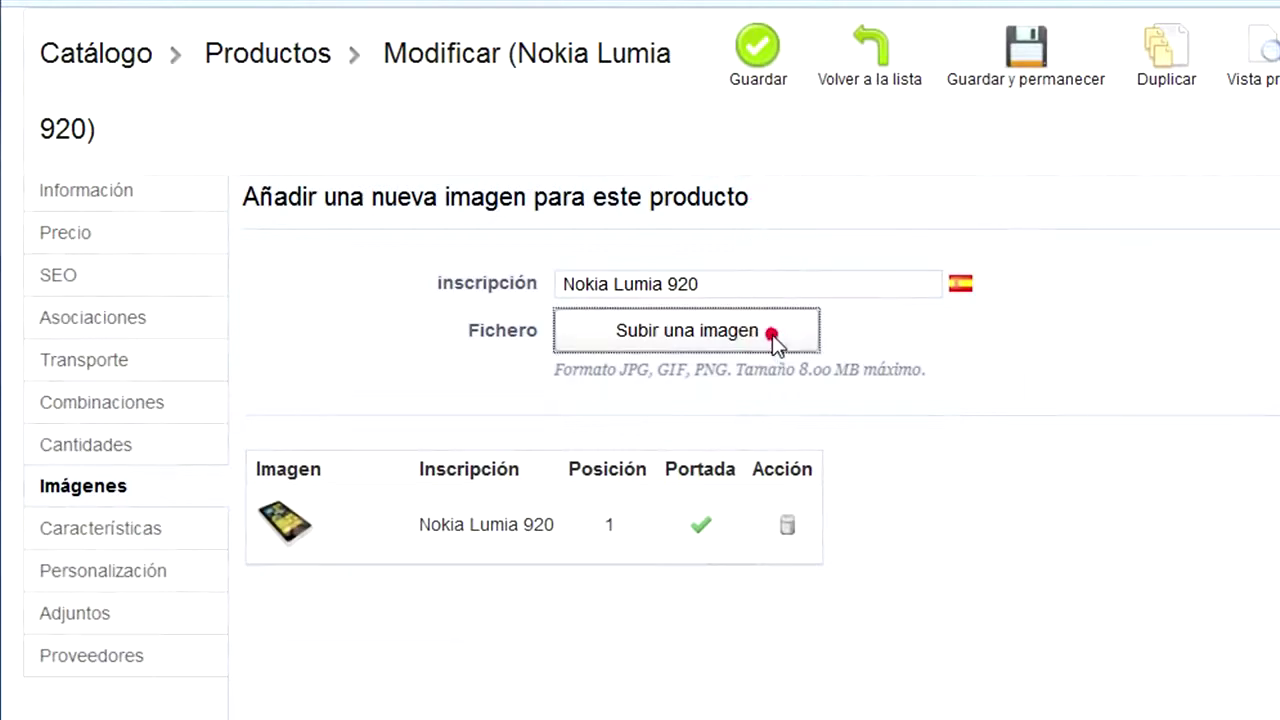
pyautogui.doubleClick(701, 133)
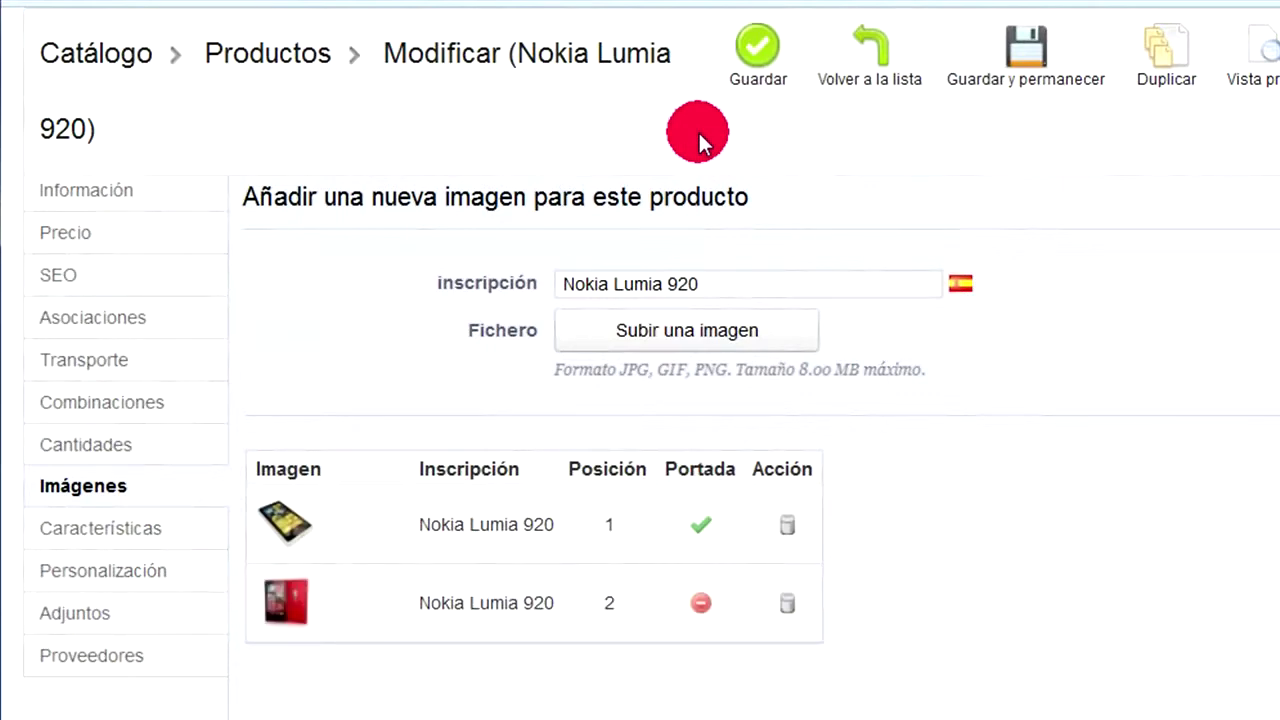
pyautogui.click(766, 332)
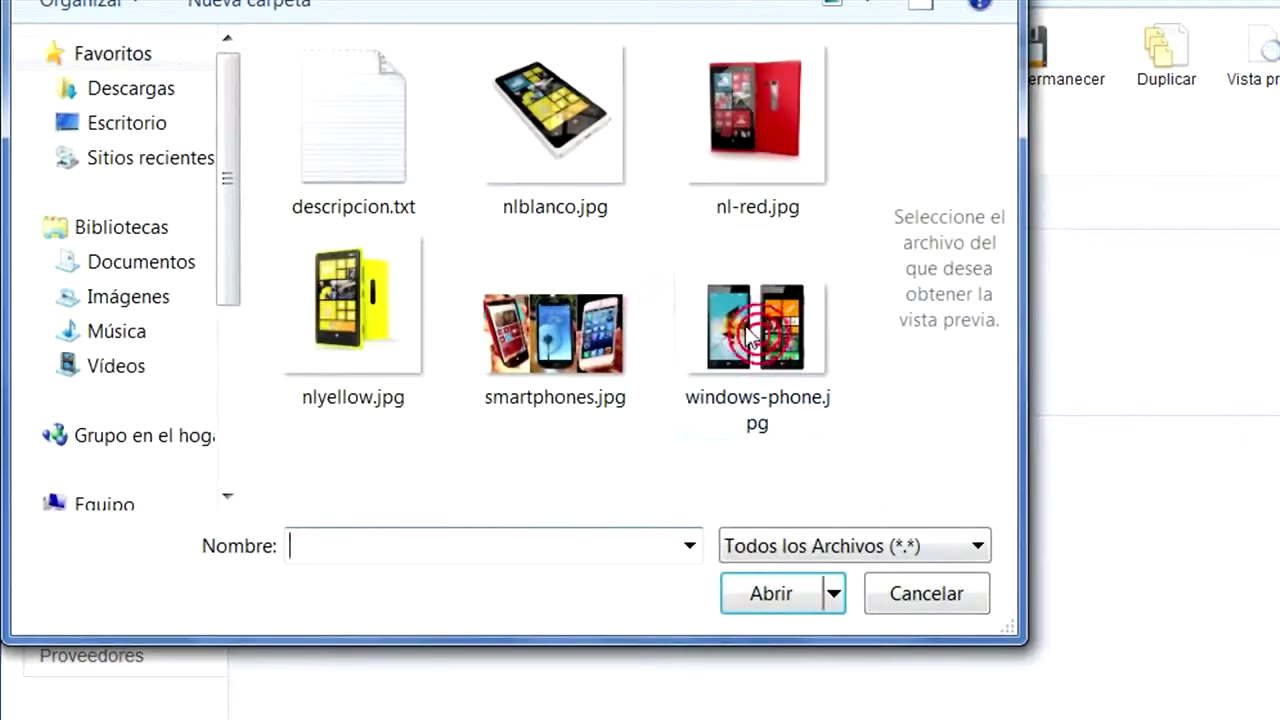
pyautogui.doubleClick(393, 305)
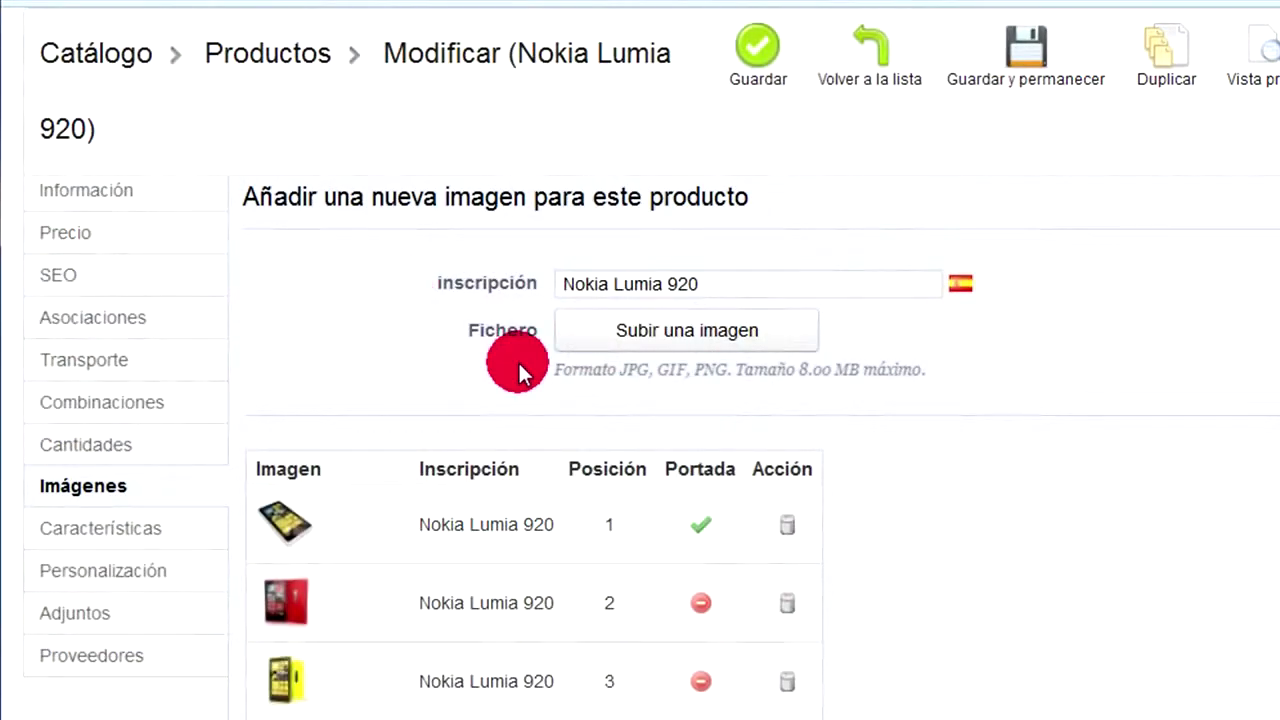
pyautogui.click(792, 50)
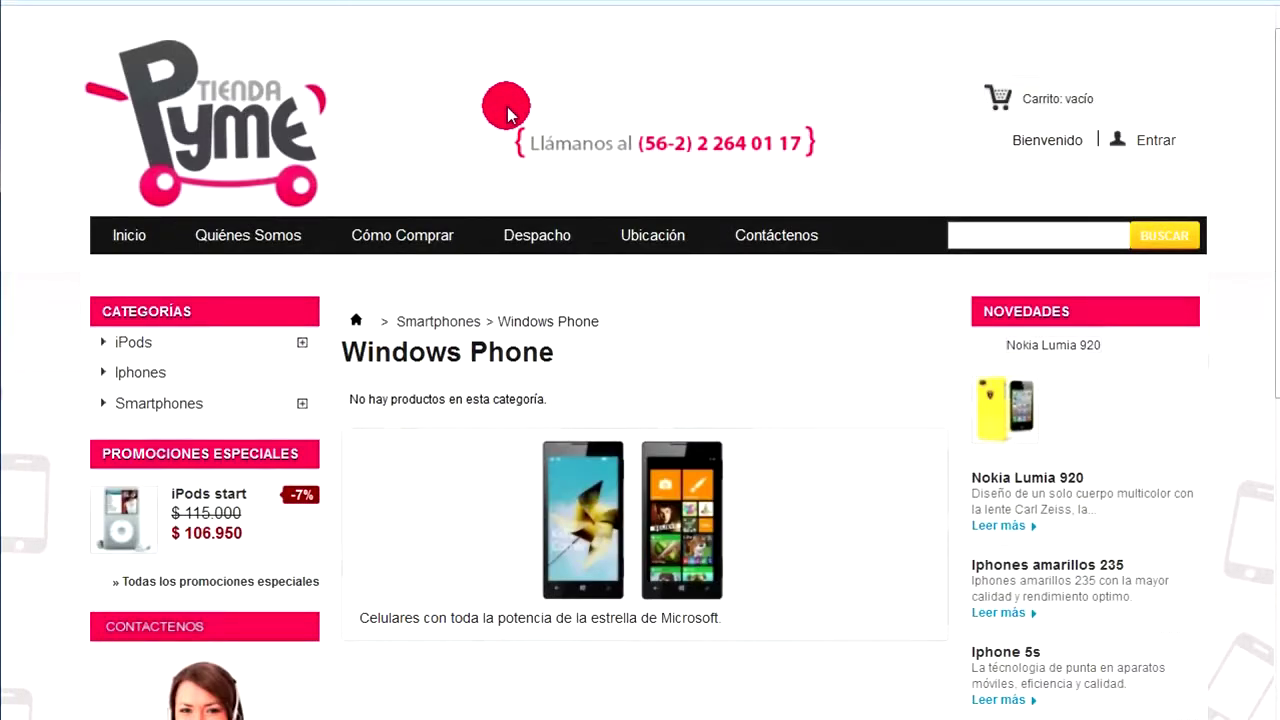
# Refresh the storefront's Windows Phone category page and open the Nokia Lumia 920 product page
pyautogui.press('F5')
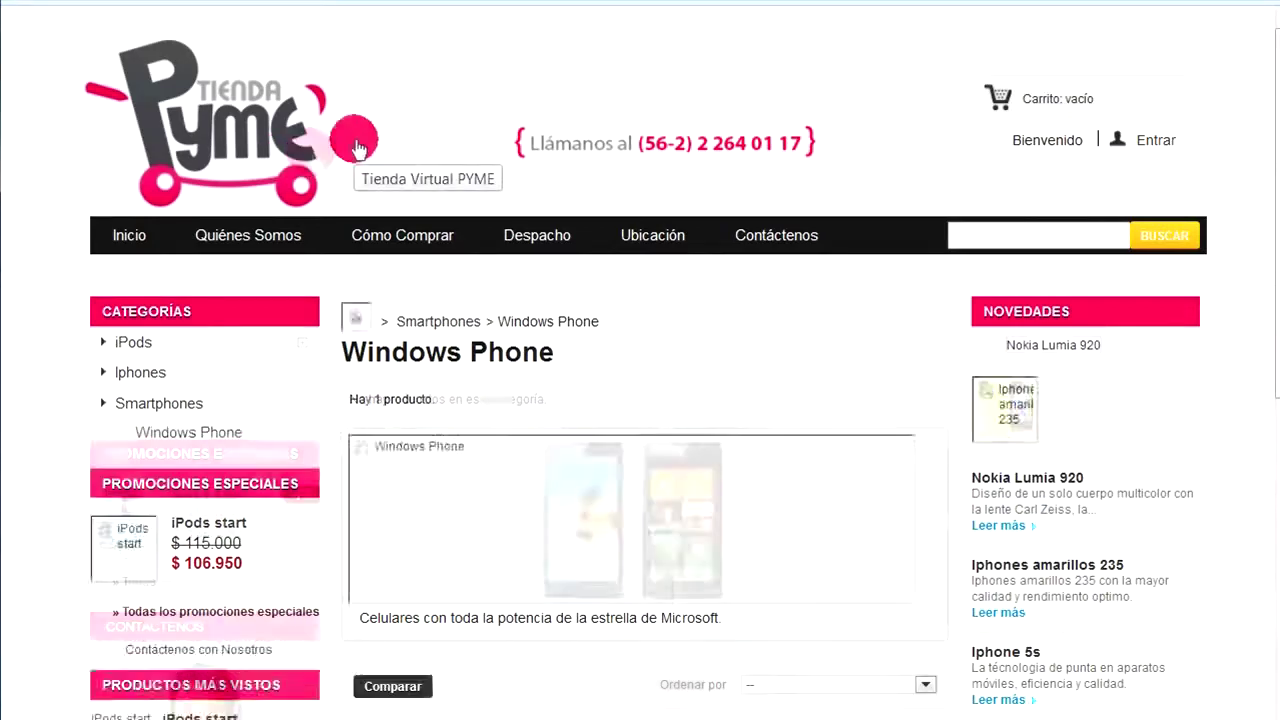
pyautogui.scroll(-2, 352, 145)
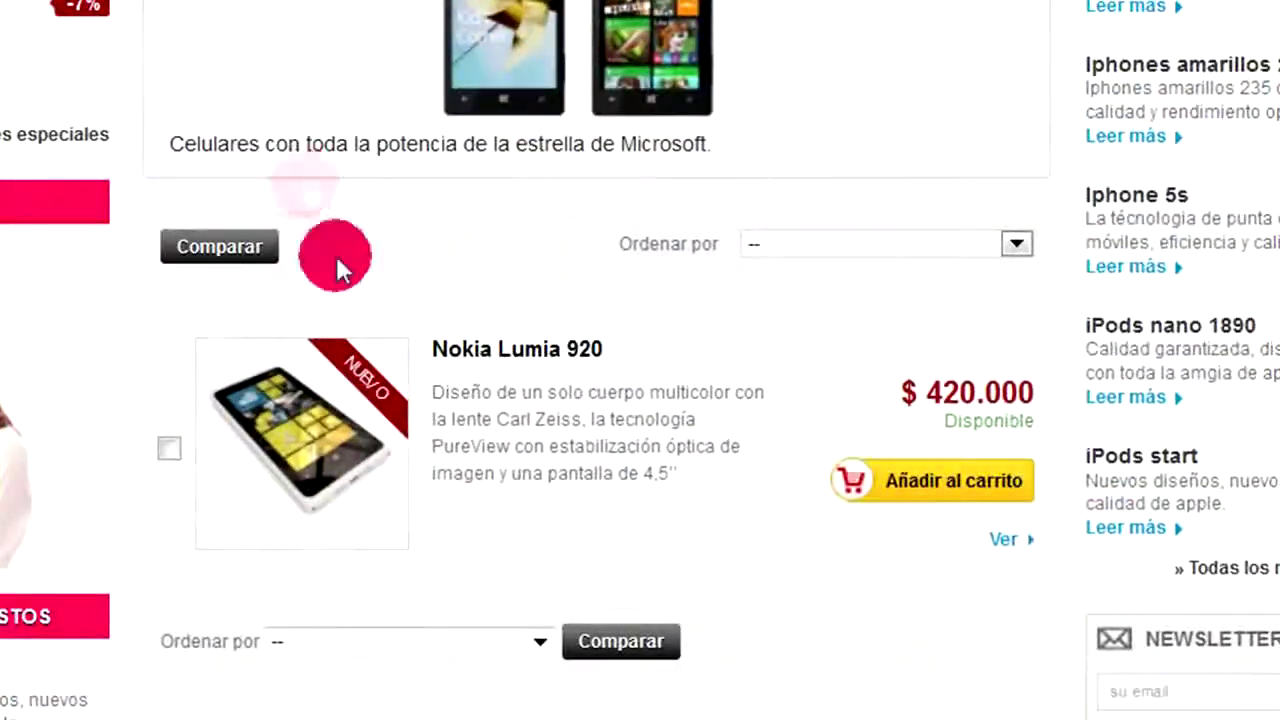
pyautogui.click(582, 362)
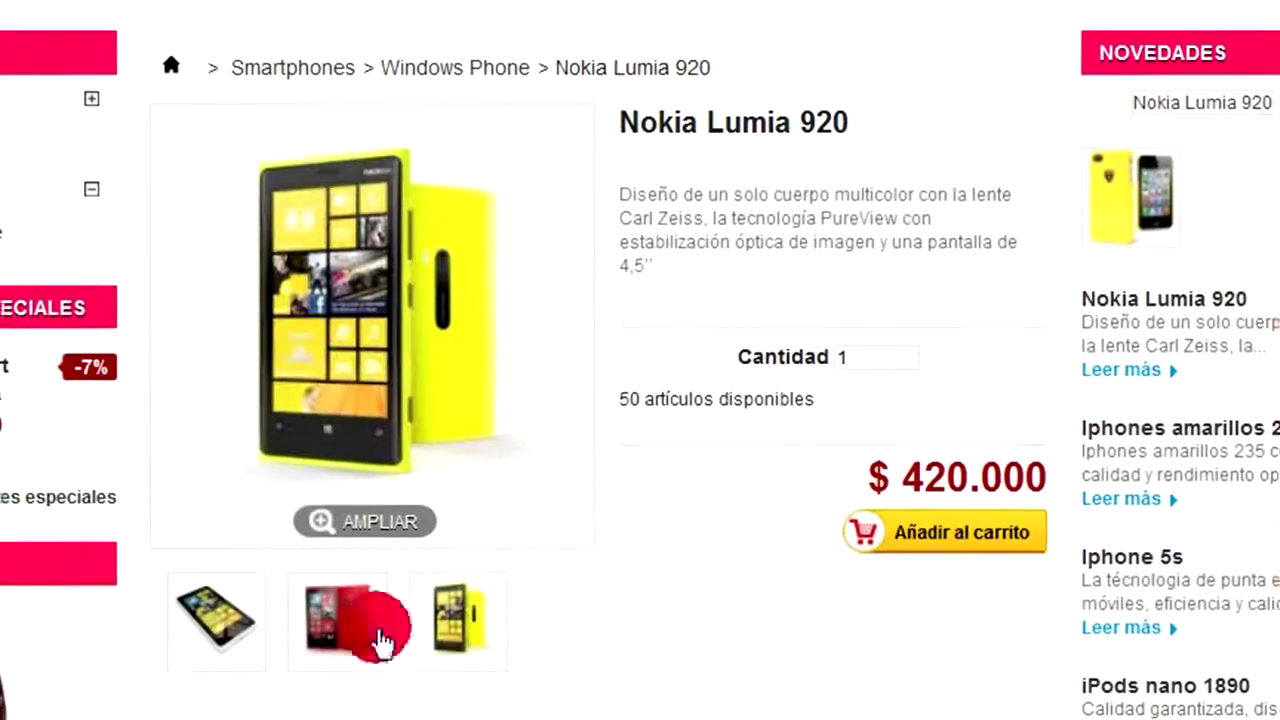
# Preview the product's images on the storefront, and enlarge the white phone's photo before closing it
pyautogui.click(383, 640)
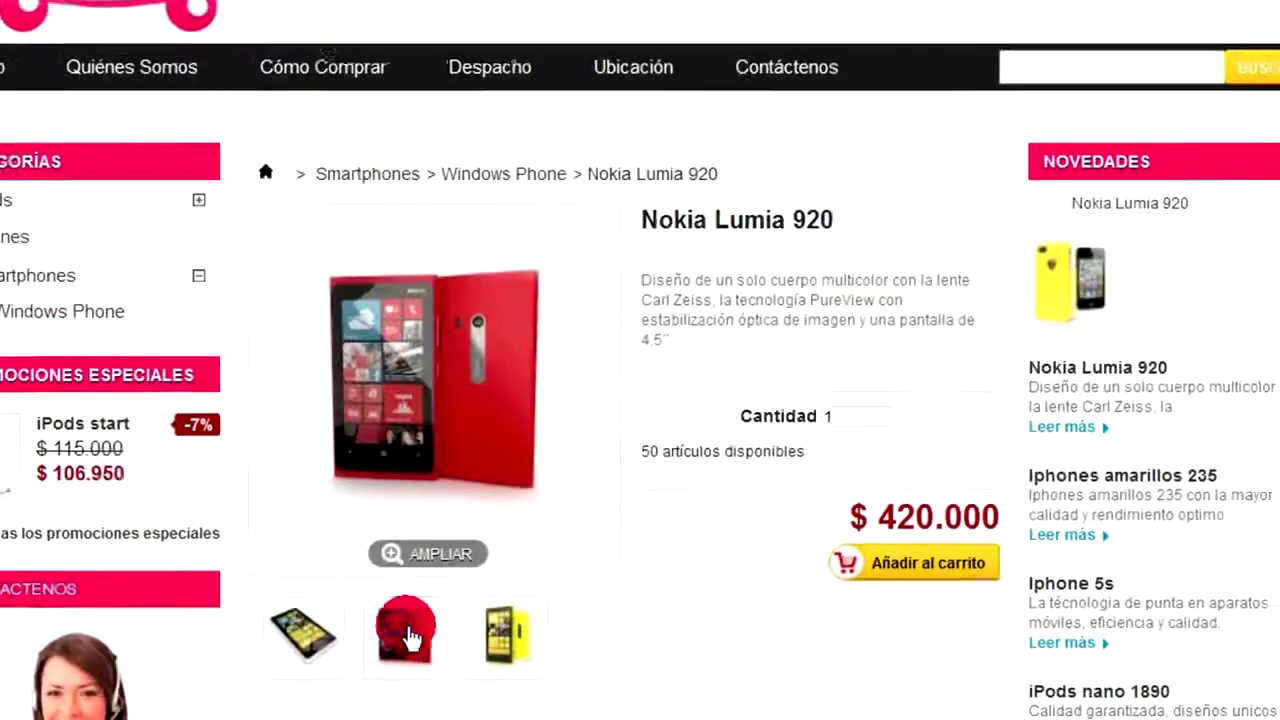
pyautogui.click(432, 616)
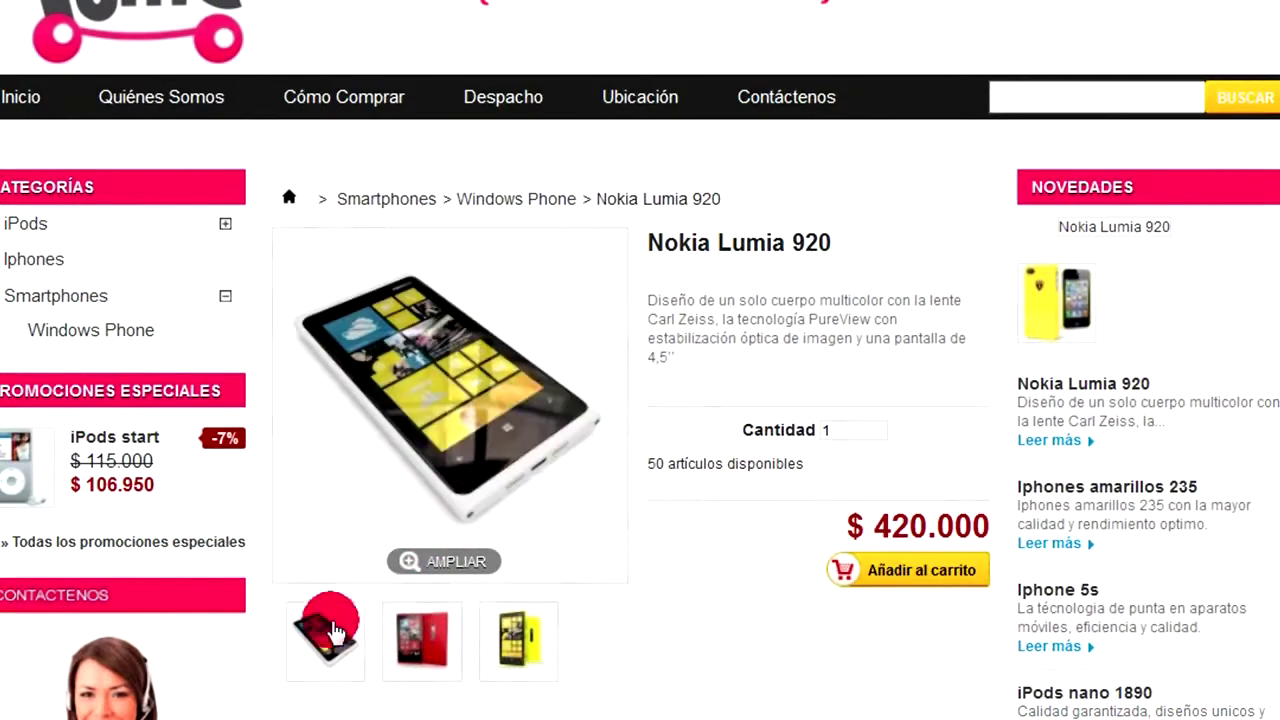
pyautogui.click(335, 625)
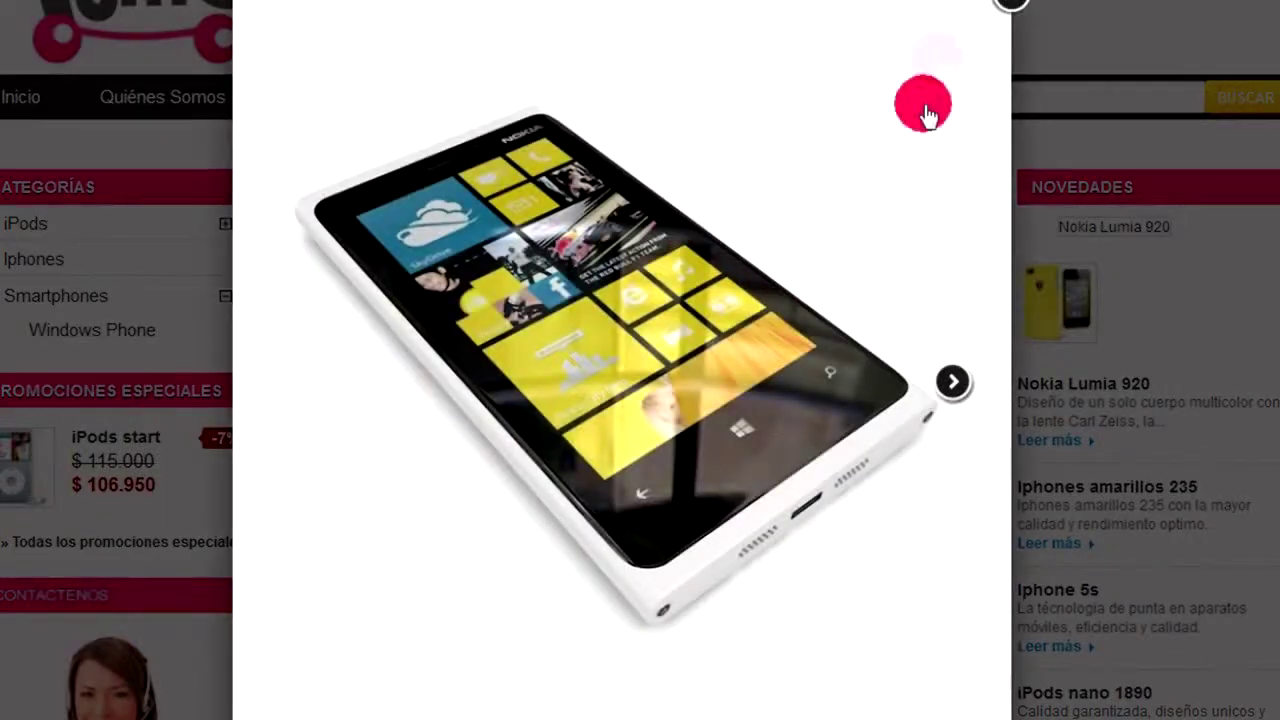
pyautogui.click(1005, 8)
# Review the long description, bulleted specifications and available stock on the storefront's product page
pyautogui.scroll(-6, 795, 463)
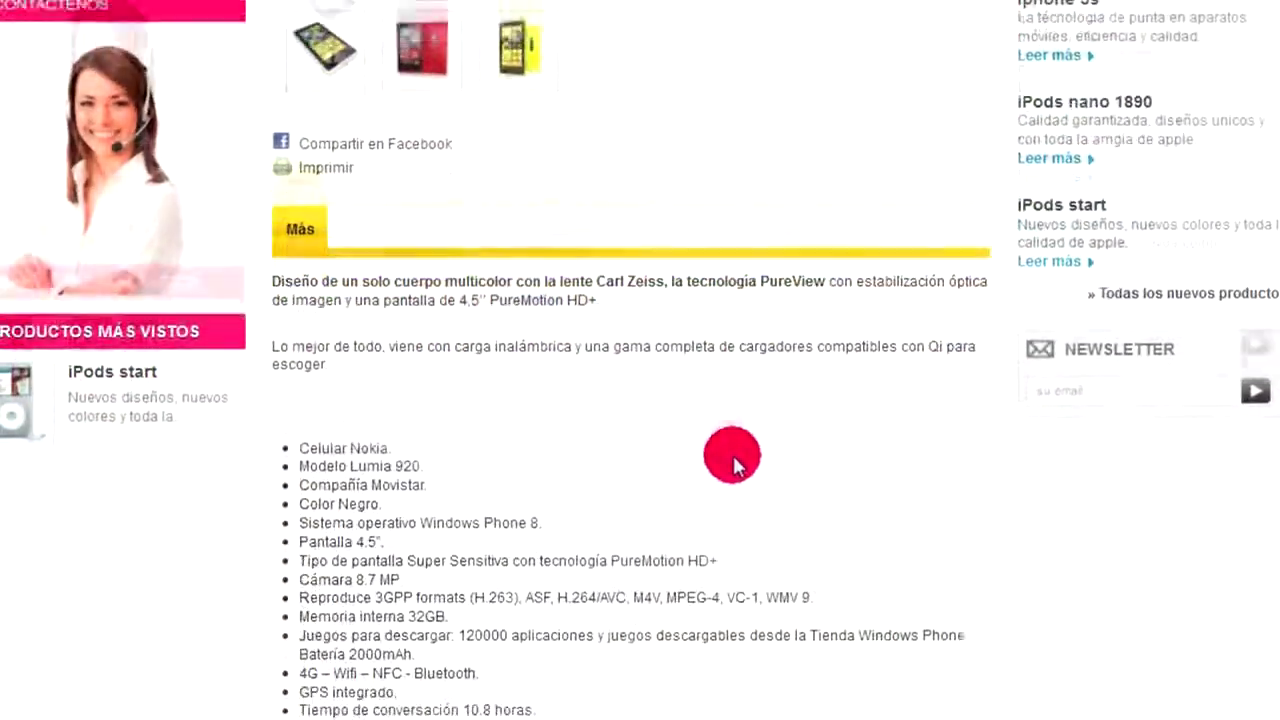
pyautogui.scroll(-1, 733, 455)
pyautogui.moveTo(405, 215); pyautogui.dragTo(683, 429)
pyautogui.click(678, 445)
pyautogui.scroll(4, 500, 377)
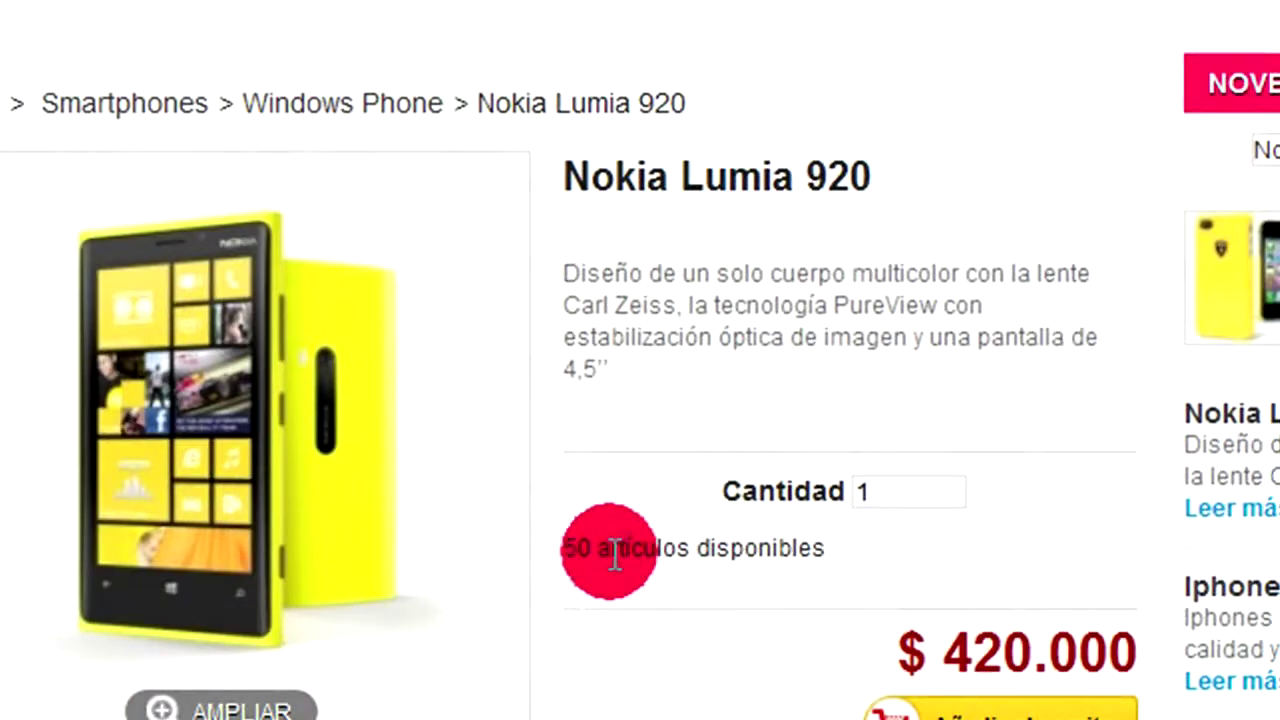
pyautogui.moveTo(591, 549); pyautogui.dragTo(849, 565)
pyautogui.click(851, 566)
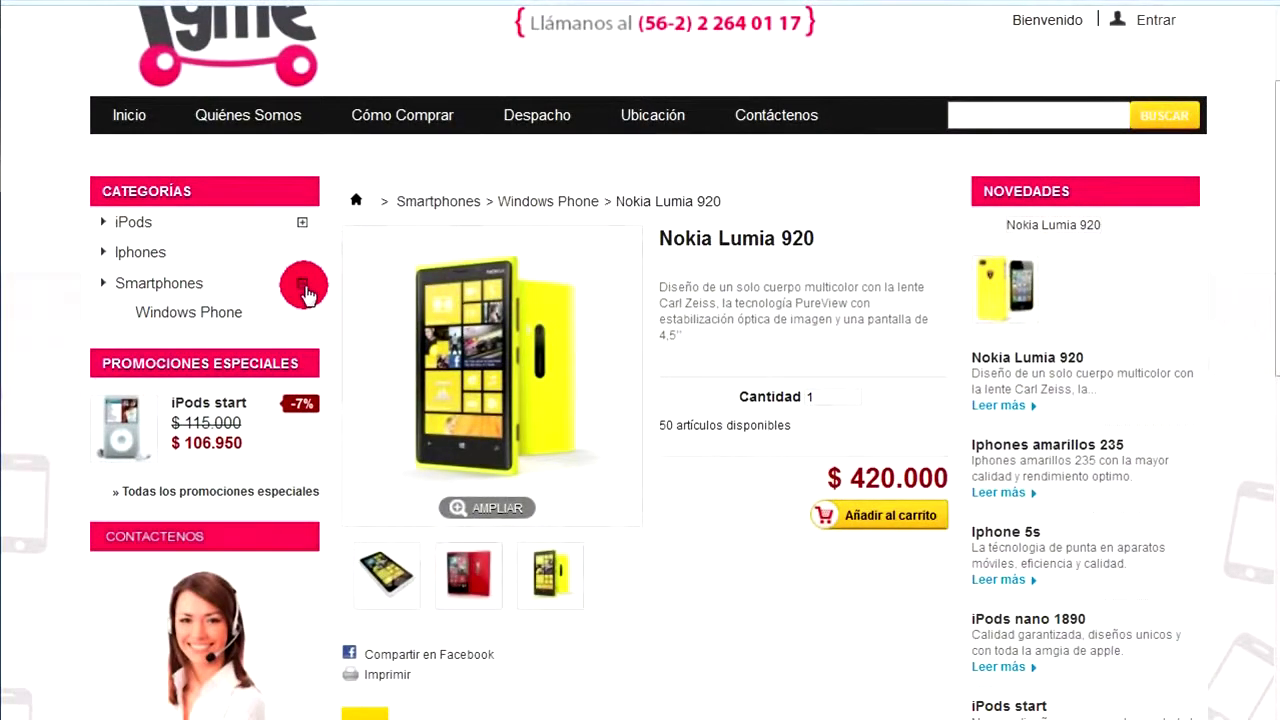
pyautogui.scroll(1, 775, 177)
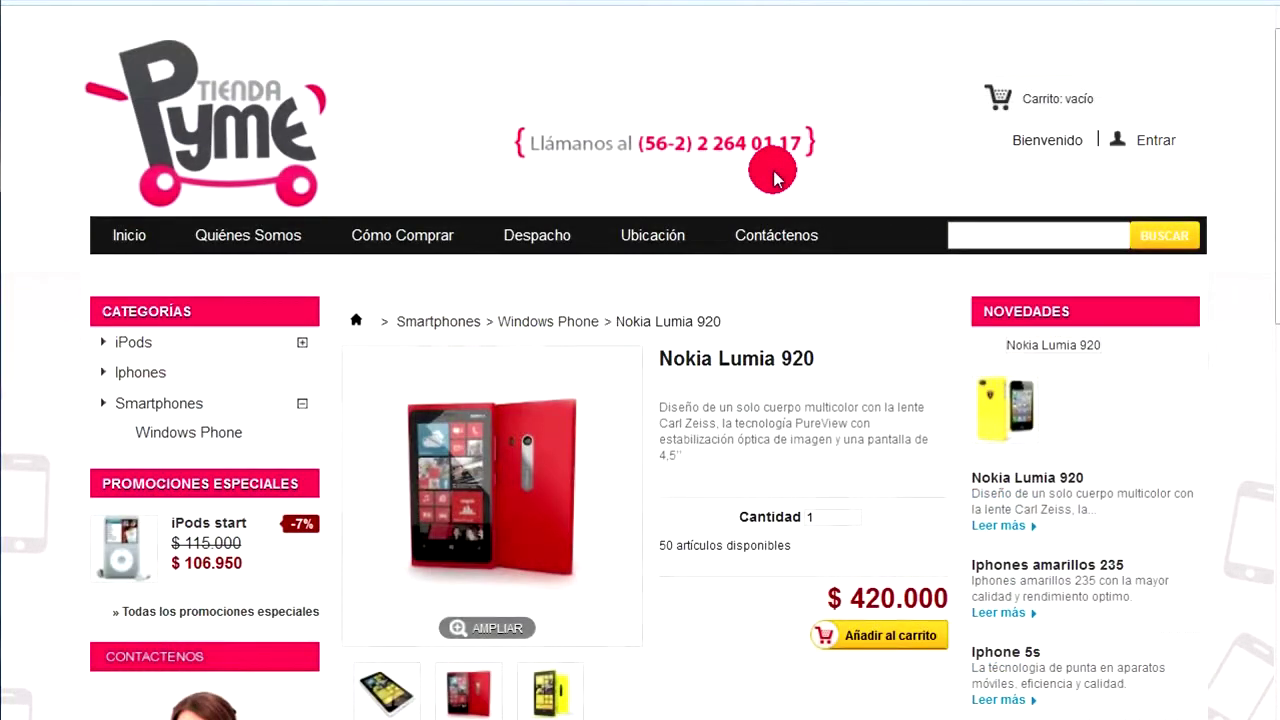